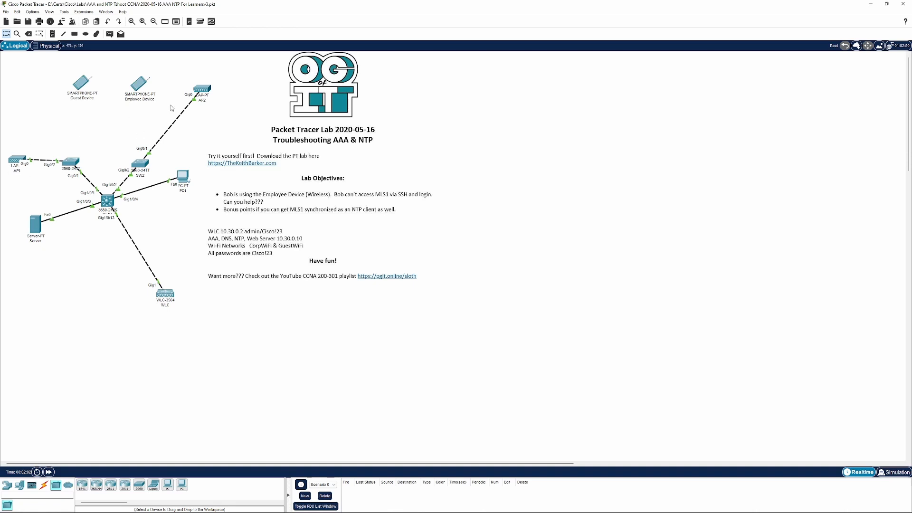
Power-cycle AP2 by unplugging its power adapter and plugging it back in
left_click(204, 90)
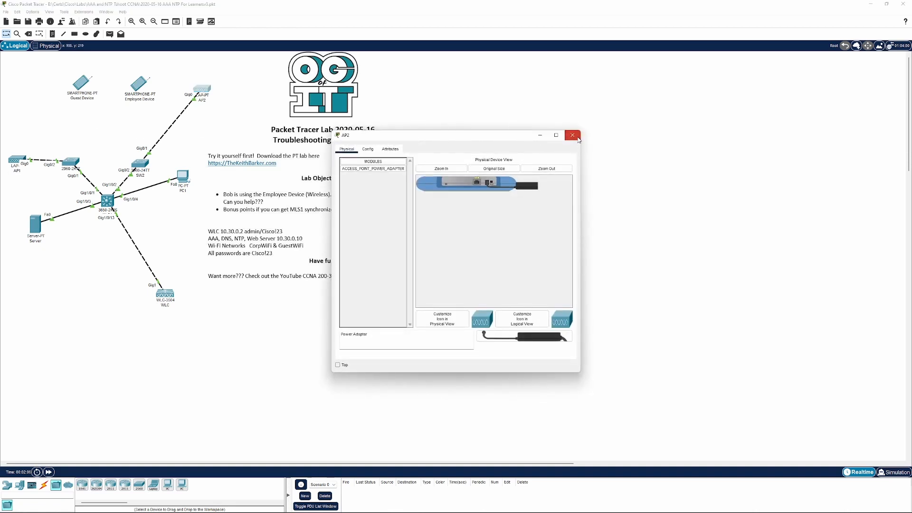
left_click(573, 136)
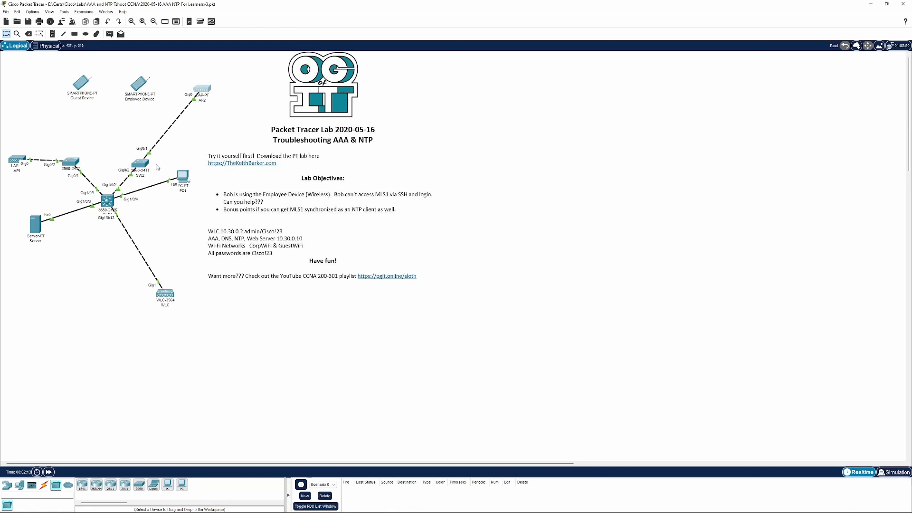
left_click(204, 95)
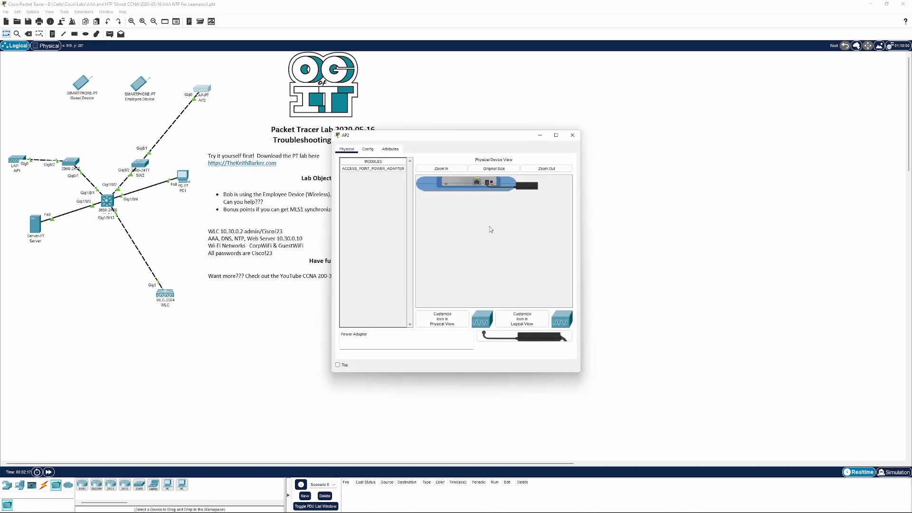
left_click(441, 169)
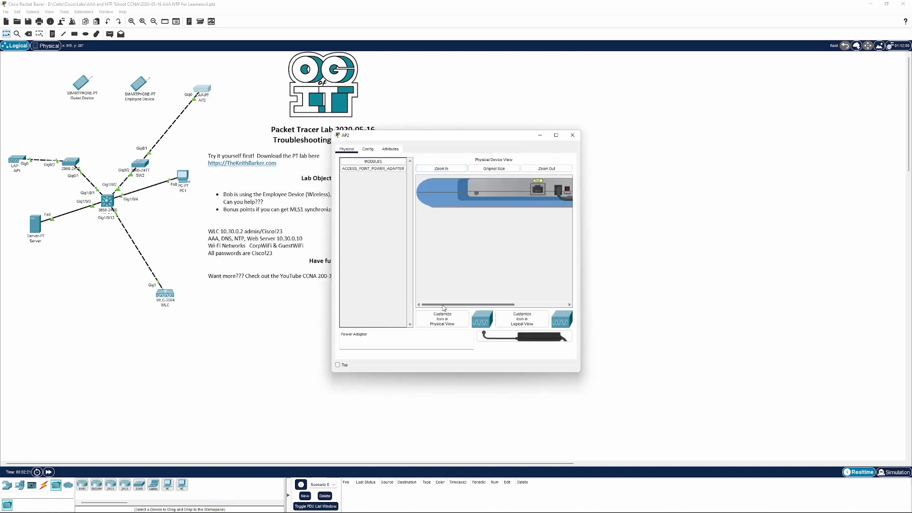
left_click_drag(444, 306, 492, 307)
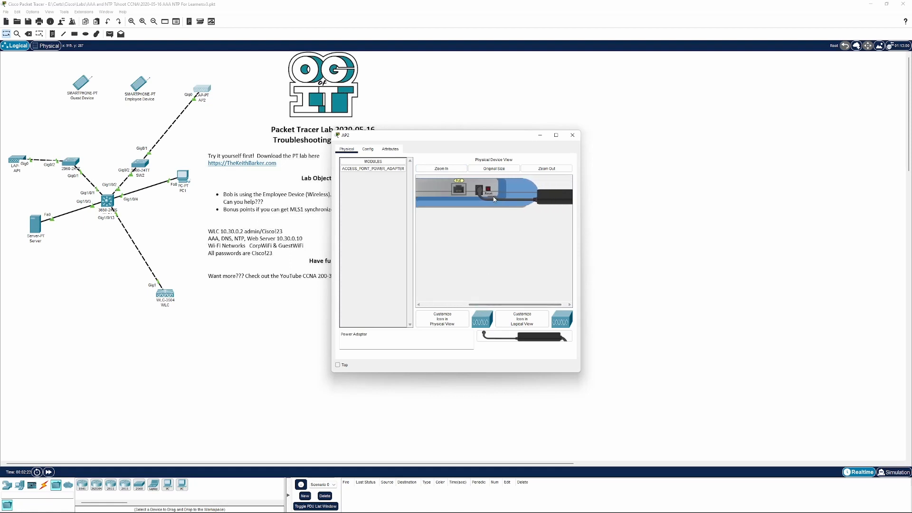
left_click_drag(478, 194, 370, 268)
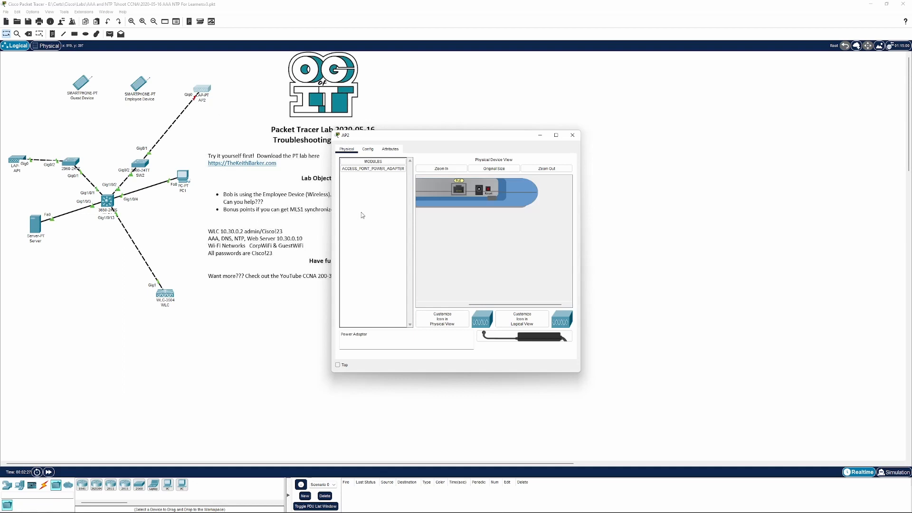
left_click_drag(486, 334, 480, 192)
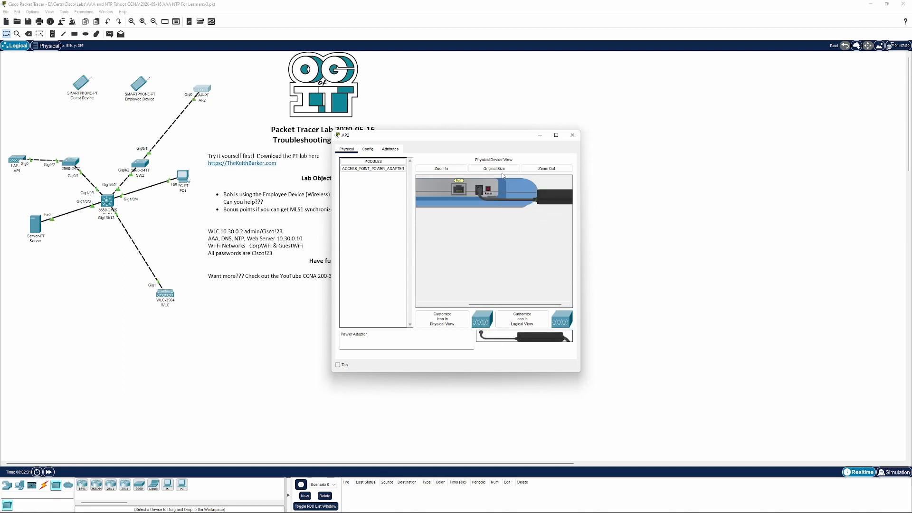
left_click(573, 136)
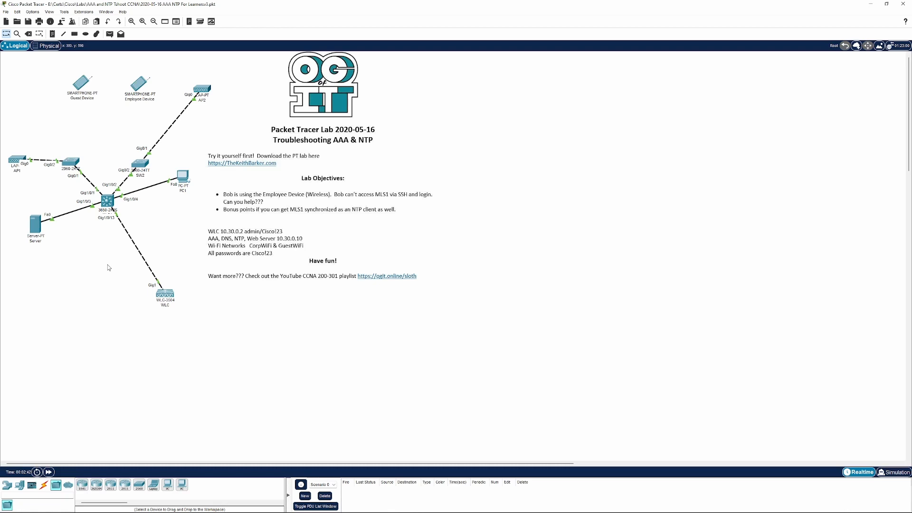
Open the Server and PC1 device windows to check them
mouse_move(36, 226)
left_click(36, 224)
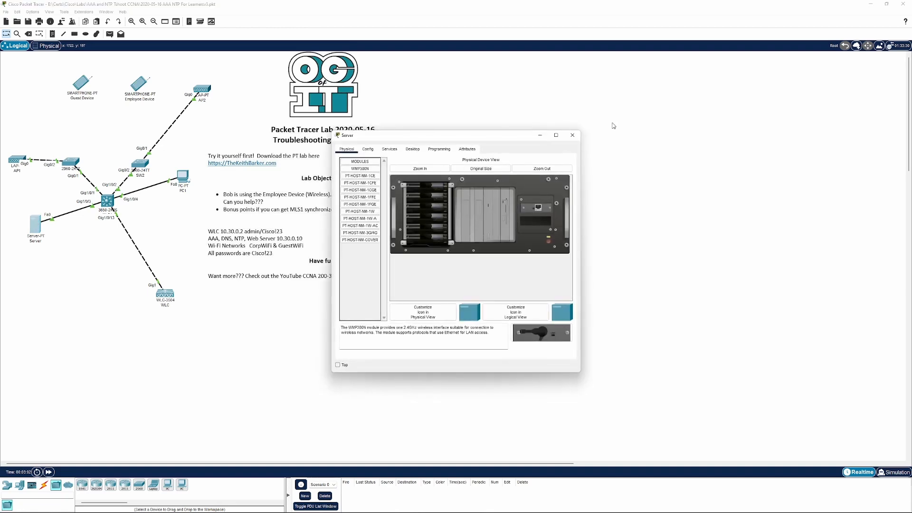
left_click(582, 133)
left_click(183, 177)
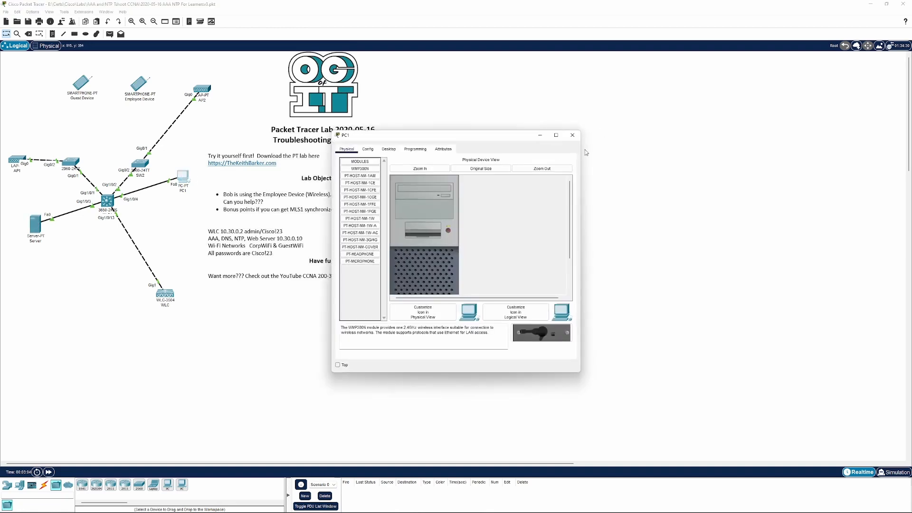
left_click(572, 135)
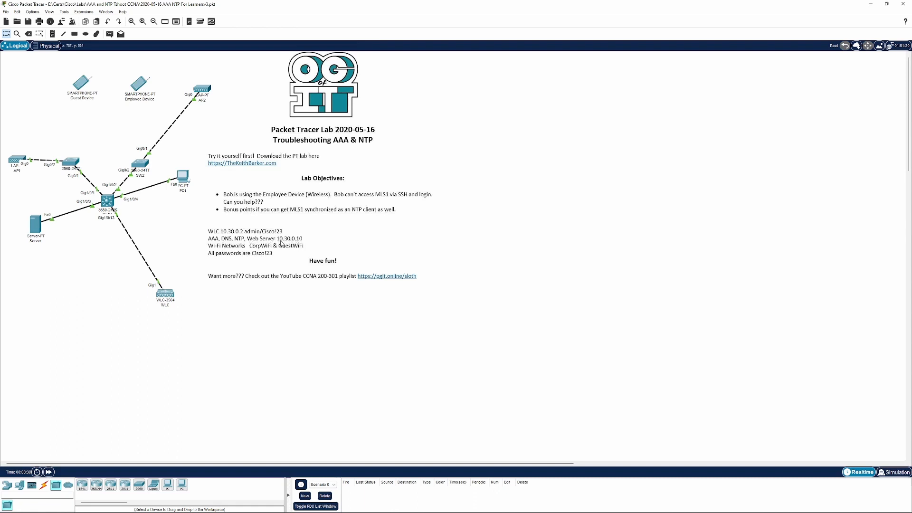
Inspect the Server's FastEthernet0 IP address and subnet mask settings
left_click(40, 227)
left_click(369, 150)
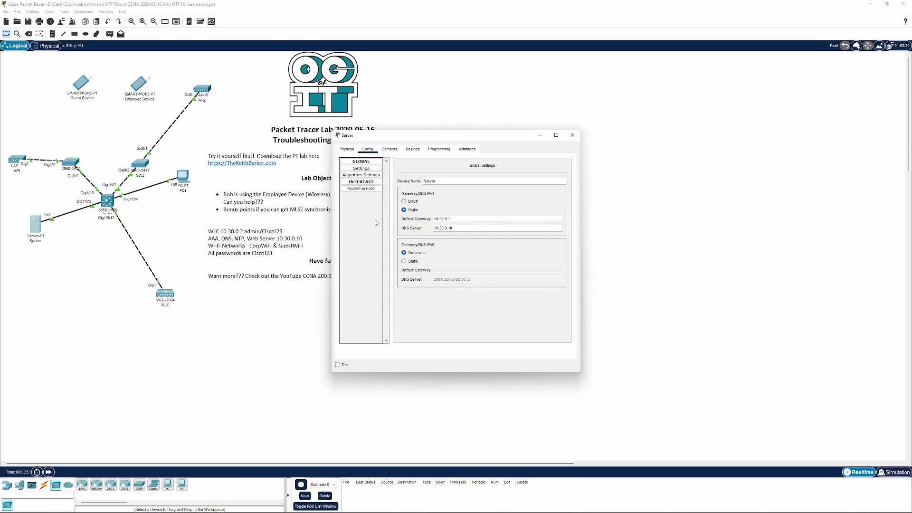
left_click(361, 189)
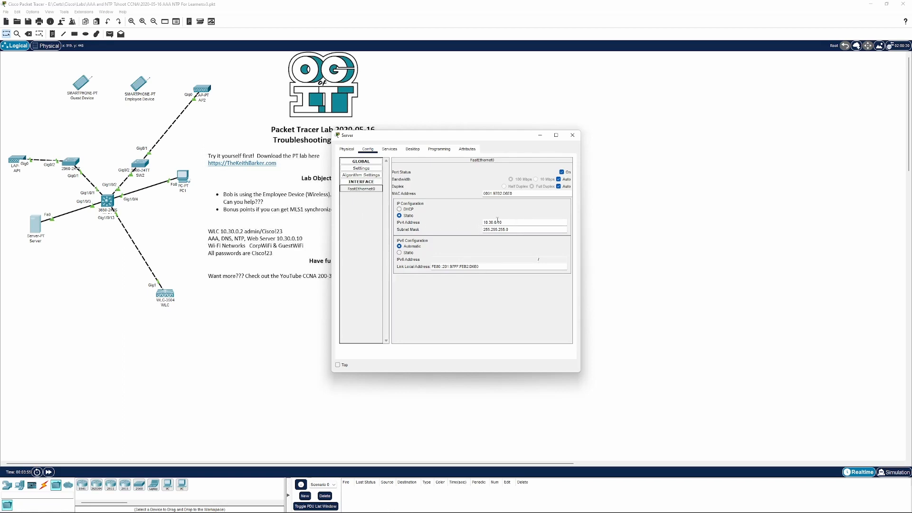
left_click_drag(511, 224, 428, 223)
key("Tab")
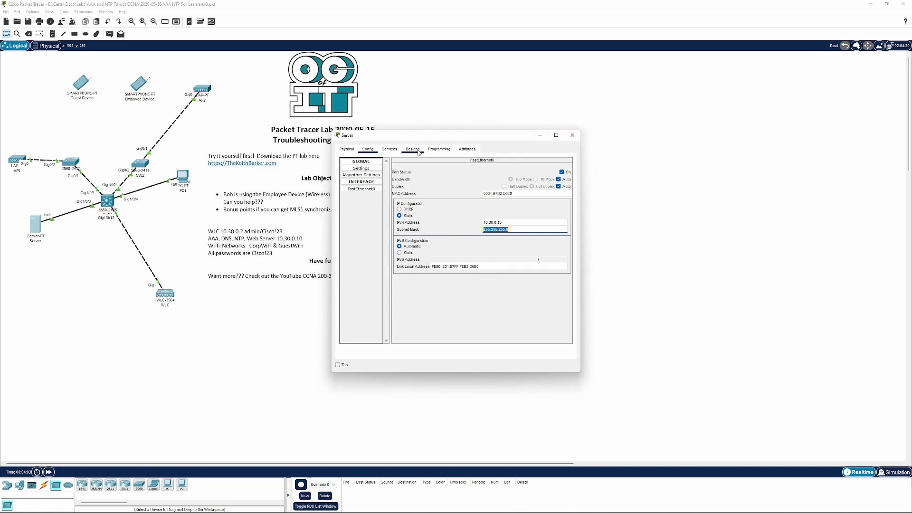
From the Server's command prompt, ping 10.30.0.1
left_click(438, 150)
left_click(408, 150)
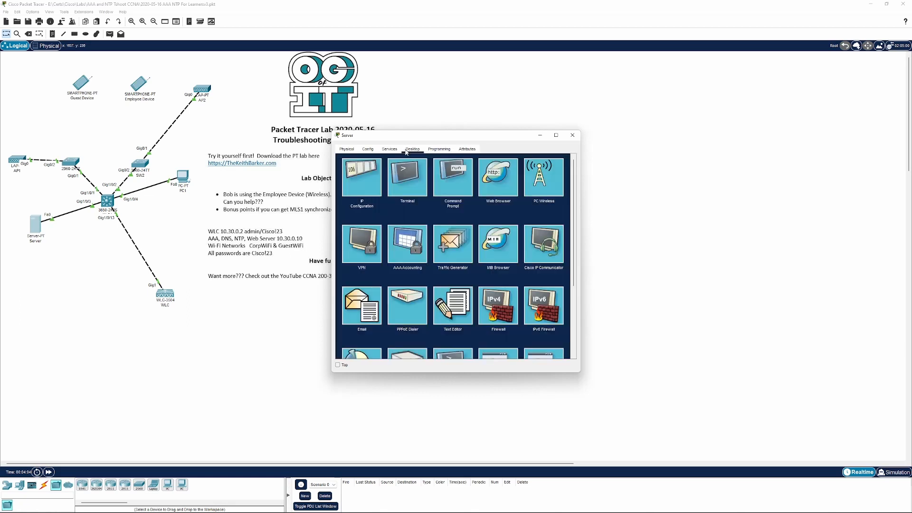
left_click(493, 178)
left_click(567, 158)
left_click(437, 182)
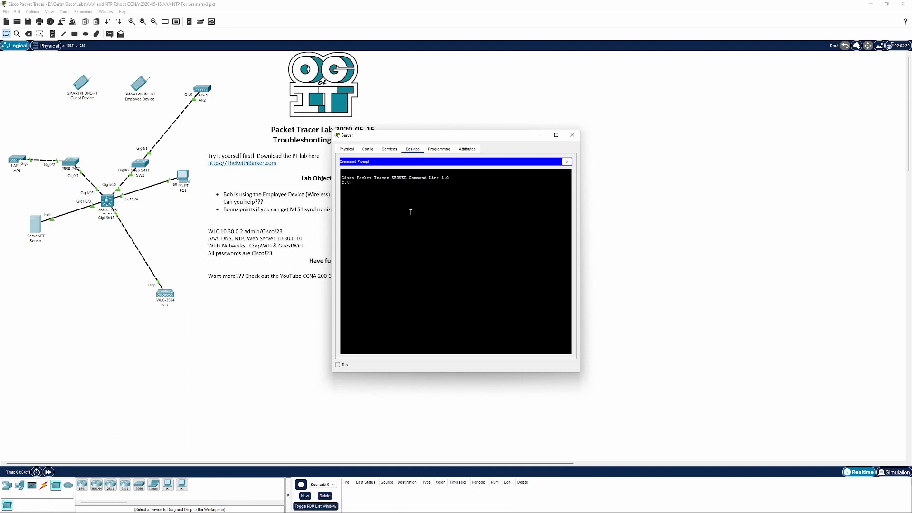
type("ping 10.30.0.1")
key("Return")
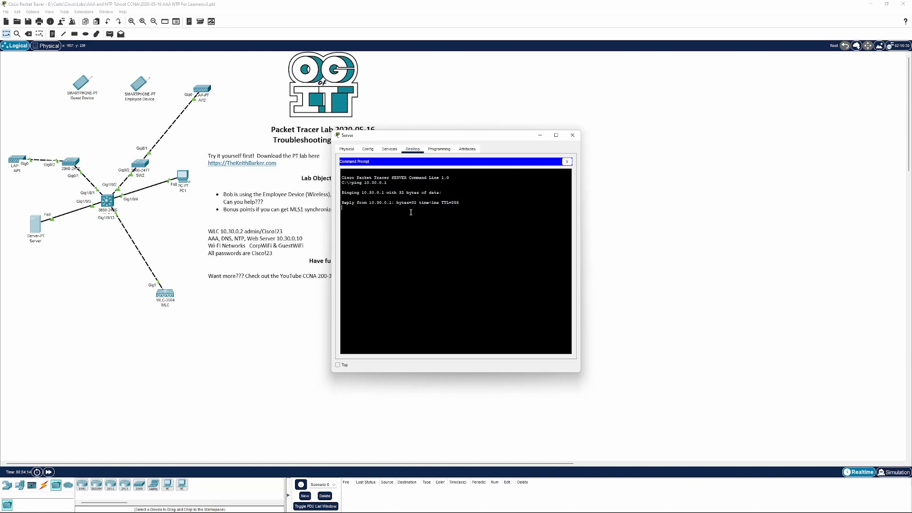
left_click(567, 162)
left_click(572, 135)
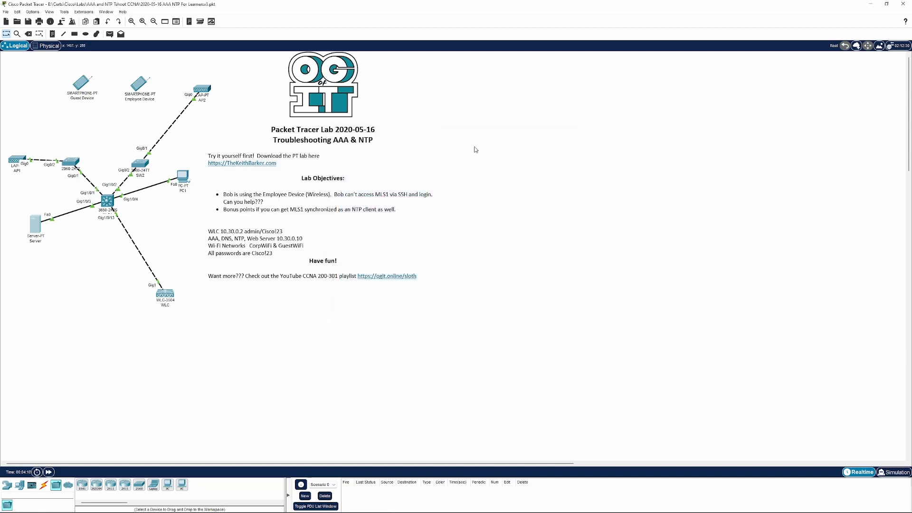
Inspect PC1's global settings and FastEthernet0 IP configuration
left_click(183, 177)
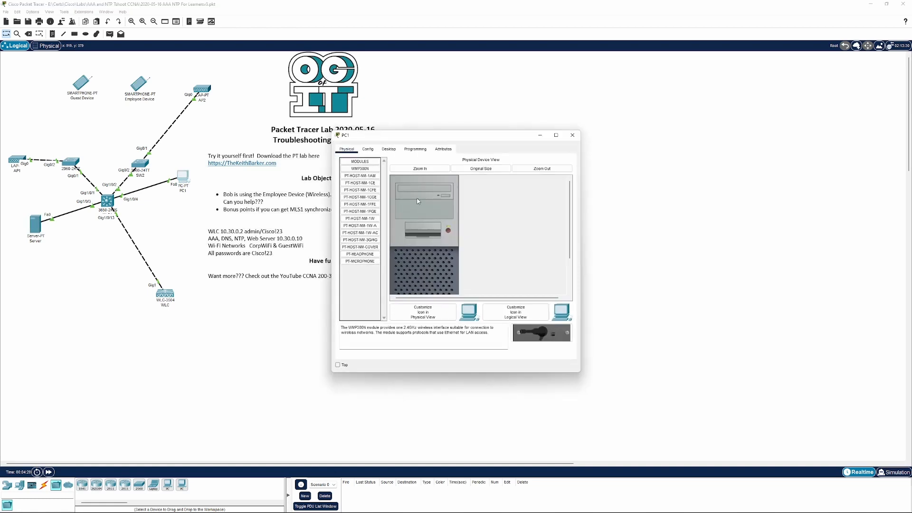
left_click(378, 151)
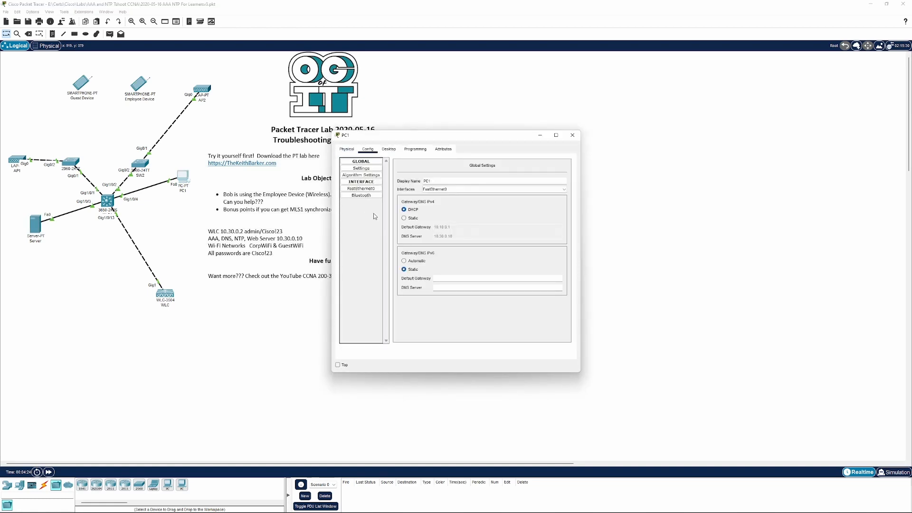
left_click(361, 189)
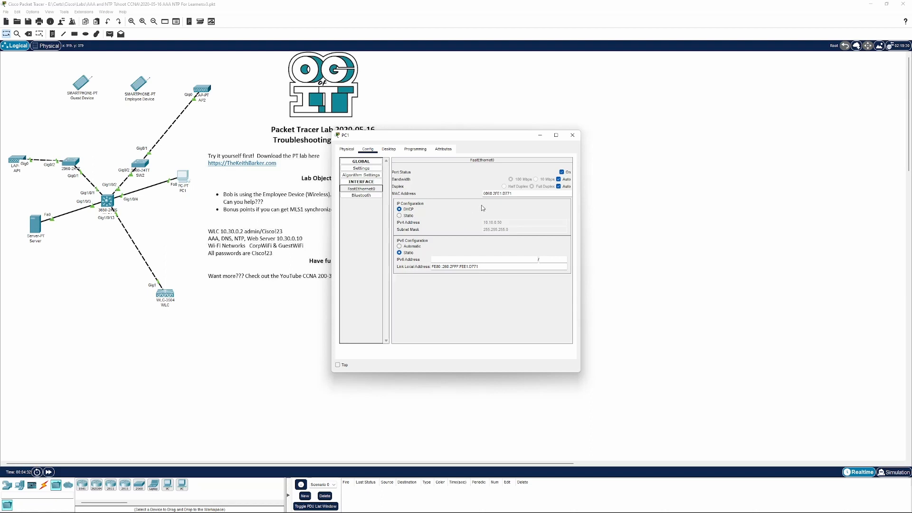
left_click(572, 135)
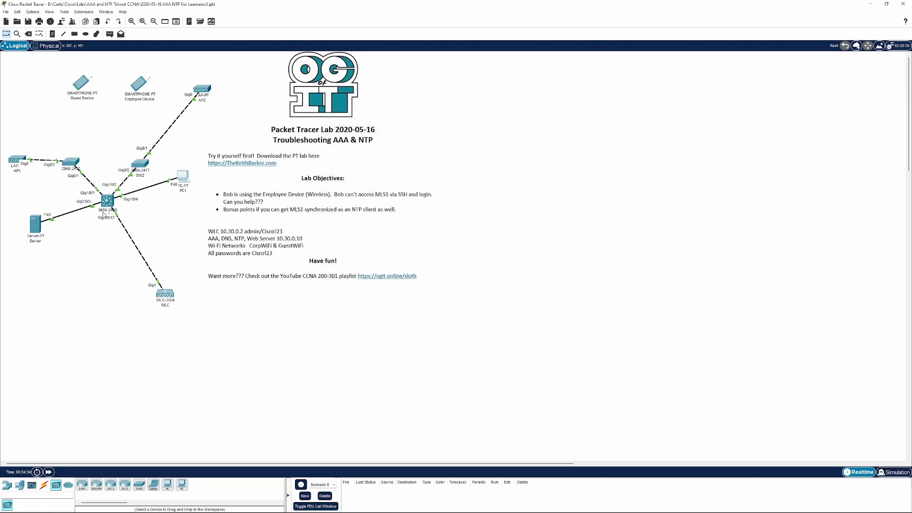
Open MLS1's CLI and log in with the admin username and its password
left_click(107, 200)
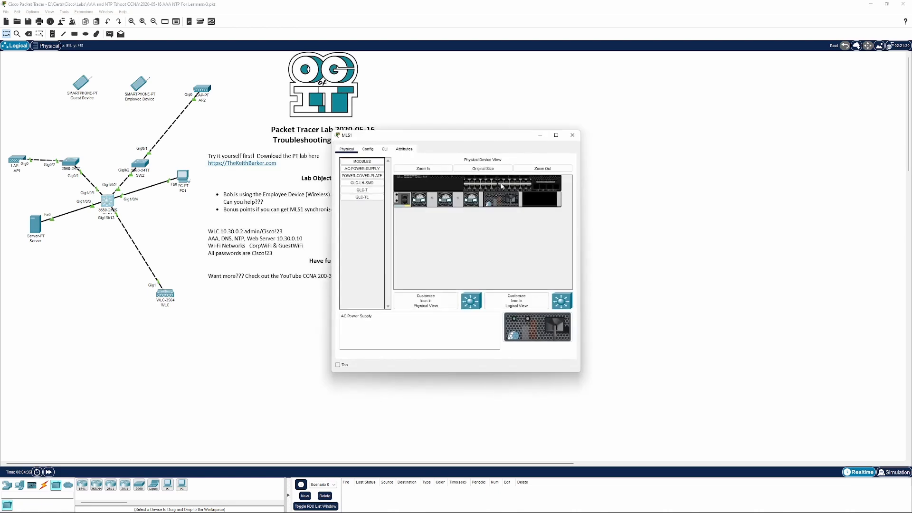
left_click_drag(580, 220, 835, 237)
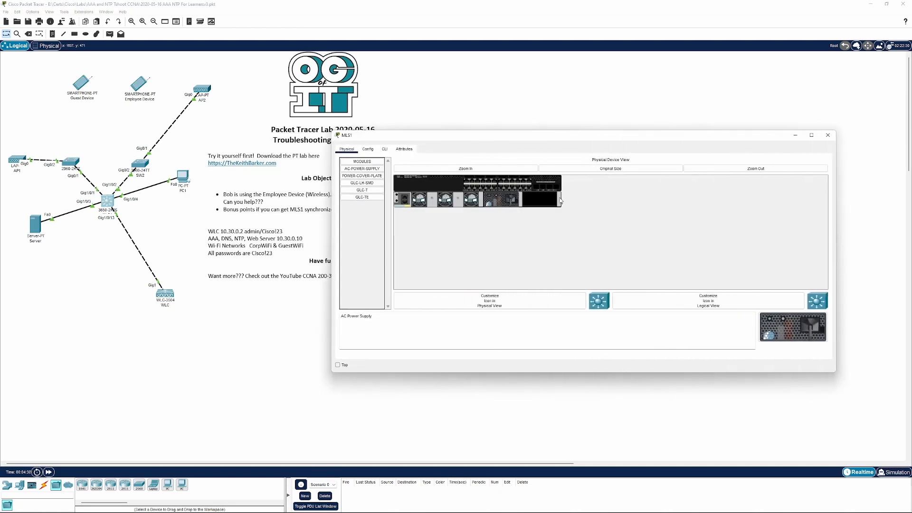
left_click(385, 149)
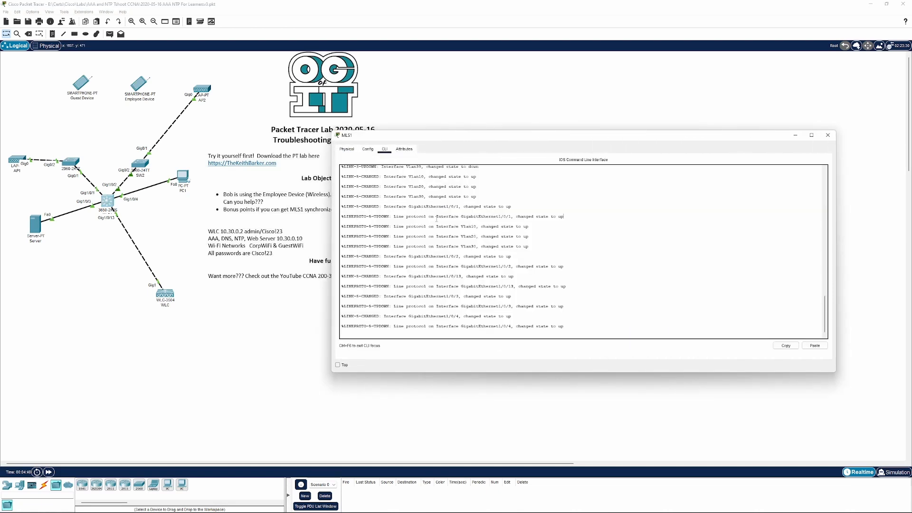
key("Return")
key("Return")
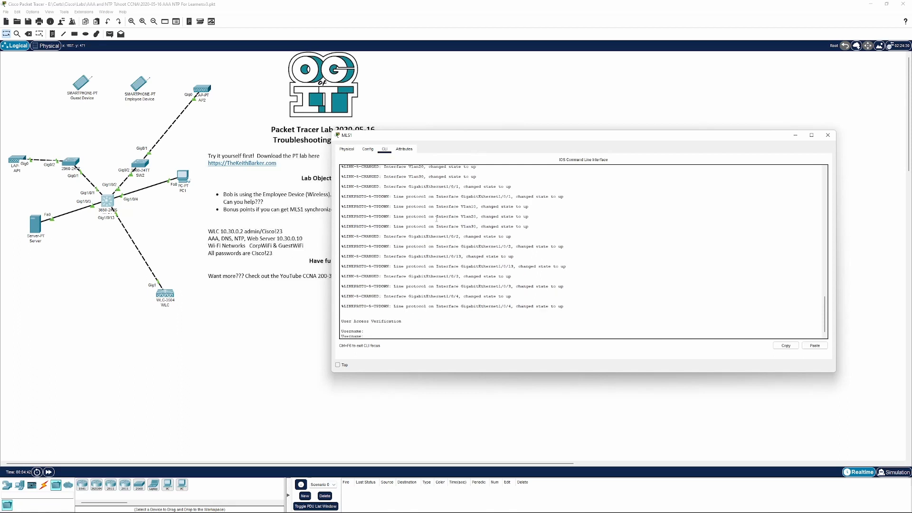
type("admin")
key("Return")
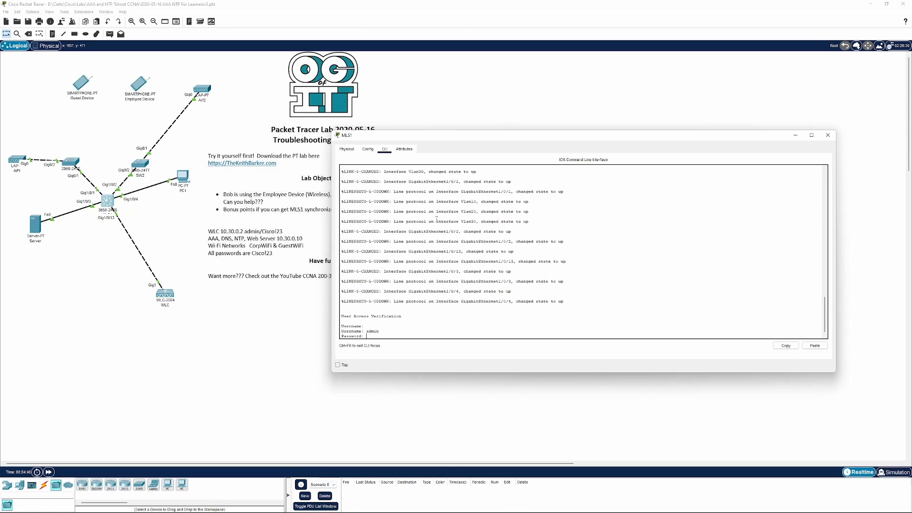
key("Return")
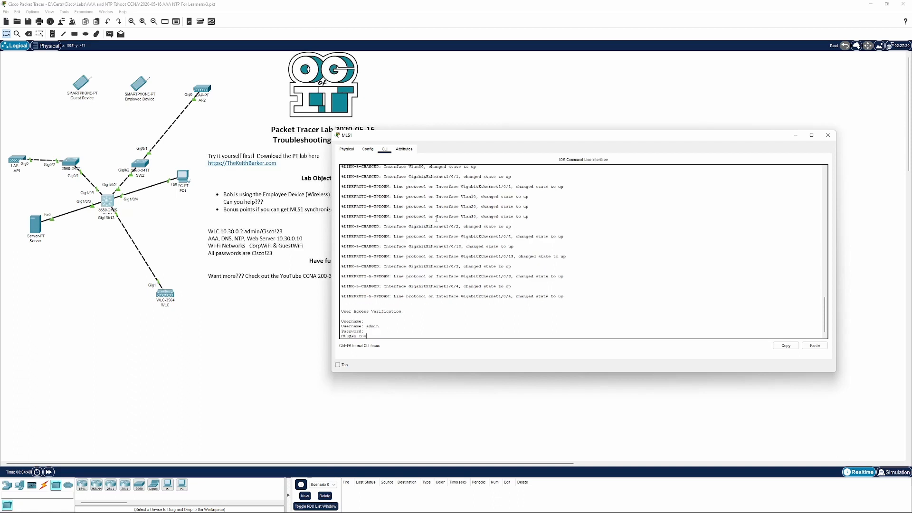
Show MLS1's running configuration and page through its AAA, interface and TACACS settings
type("sh run")
key("Return")
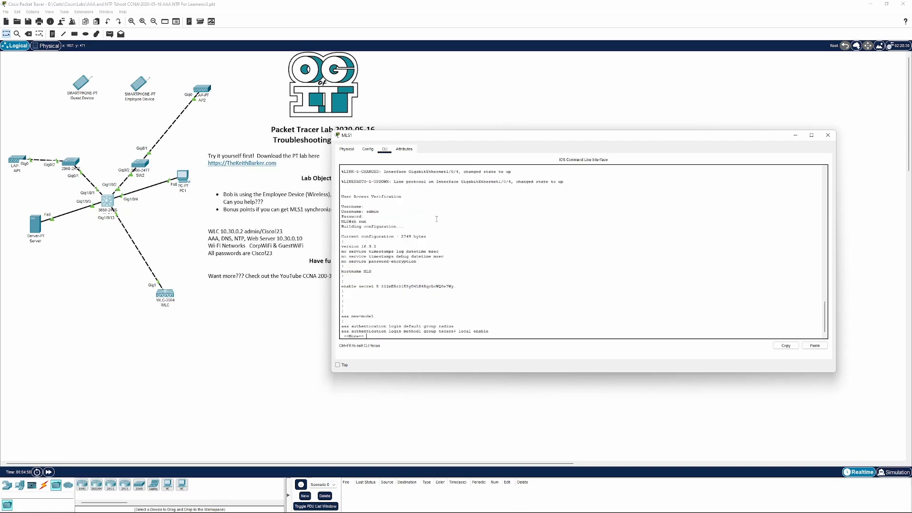
left_click_drag(450, 131, 447, 14)
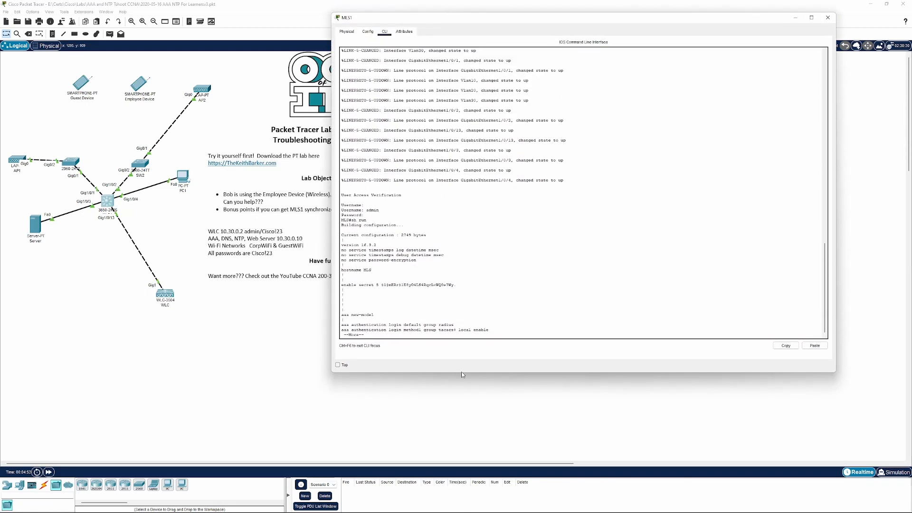
left_click_drag(450, 375, 450, 448)
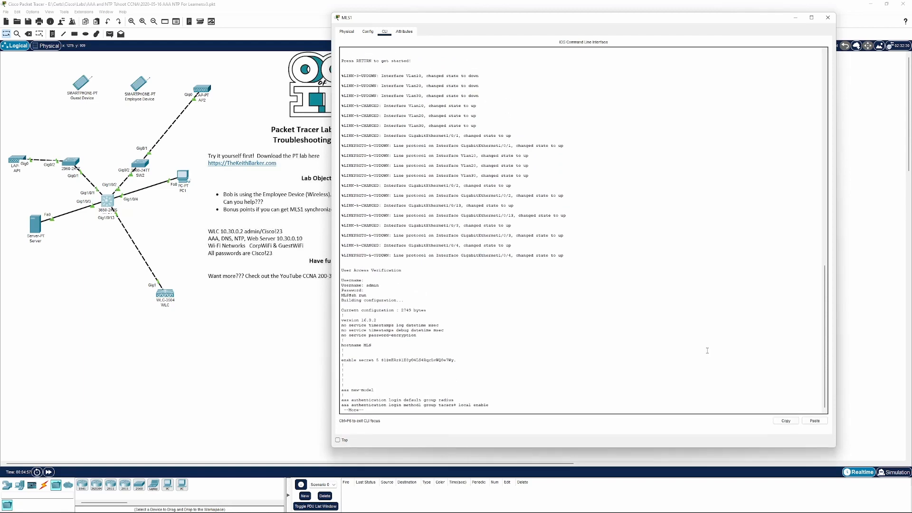
key("space")
key("space")
key("space")
key("space")
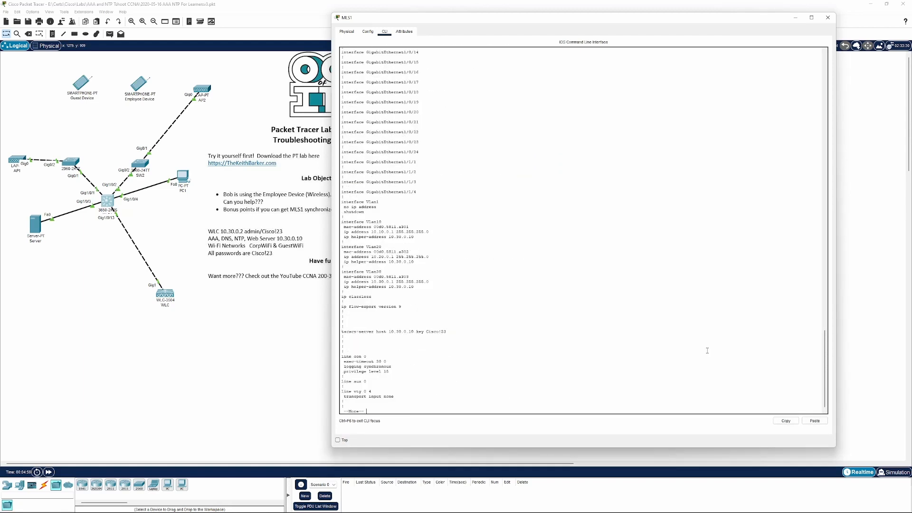
key("space")
scroll(602, 286, "up", 9)
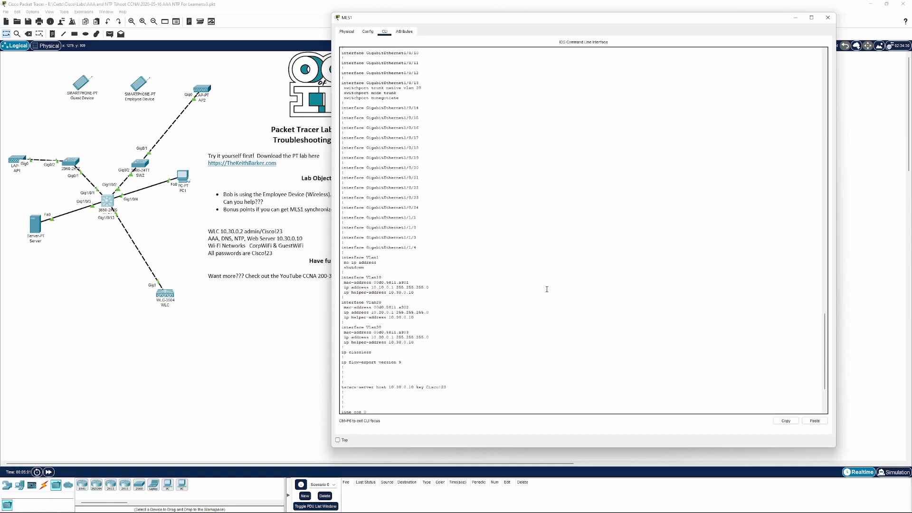
scroll(475, 293, "up", 15)
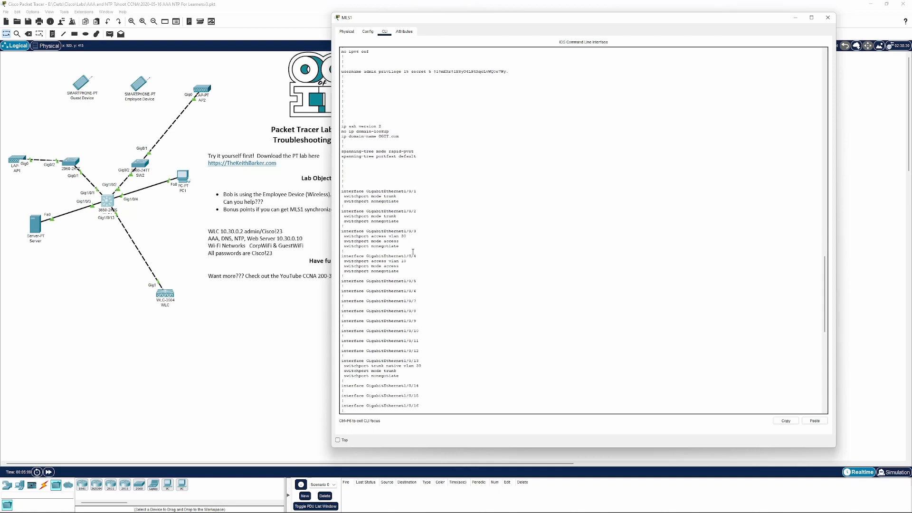
scroll(445, 253, "up", 15)
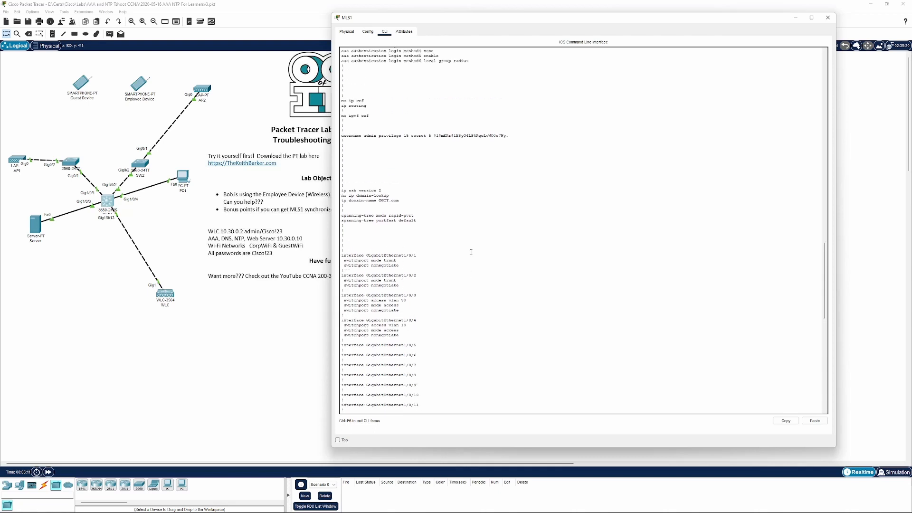
Review the rest of MLS1's running configuration, highlighting the vty line settings and the NTP server entry
scroll(474, 253, "up", 5)
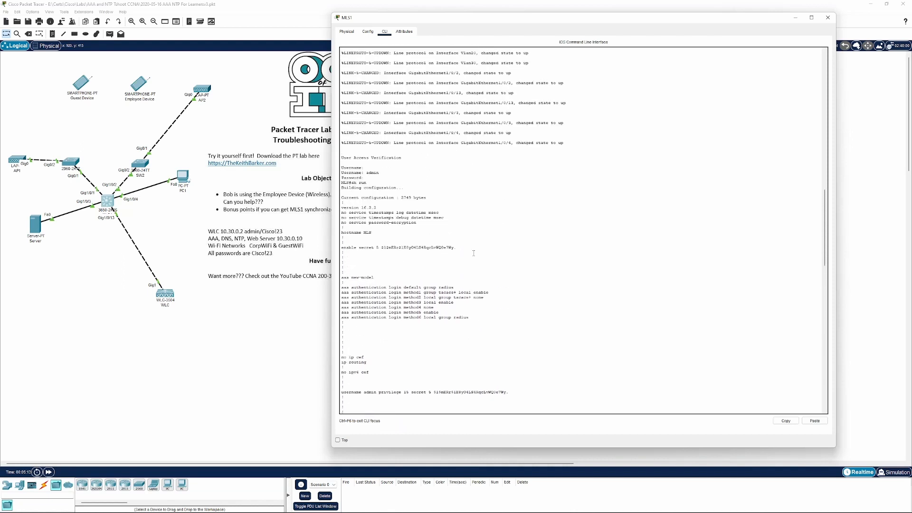
scroll(473, 254, "down", 2)
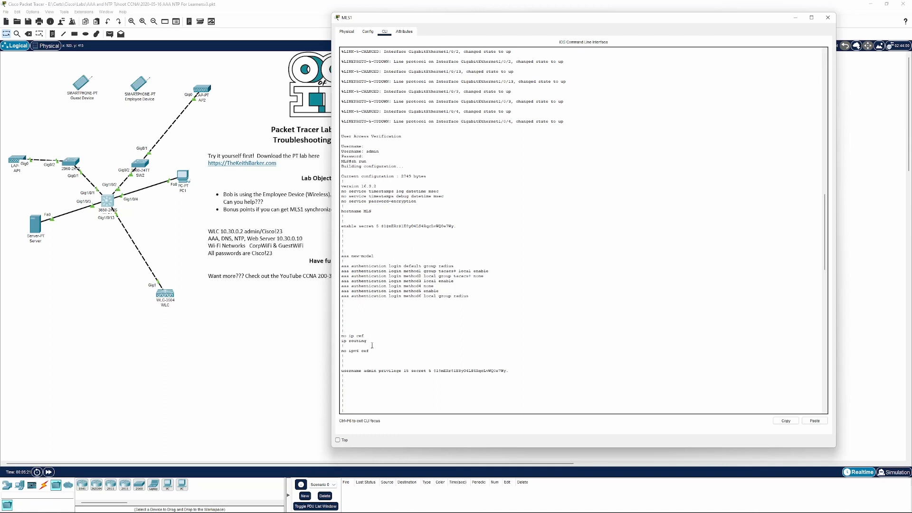
left_click_drag(373, 341, 320, 340)
left_click(420, 323)
scroll(420, 323, "down", 7)
scroll(419, 323, "down", 1)
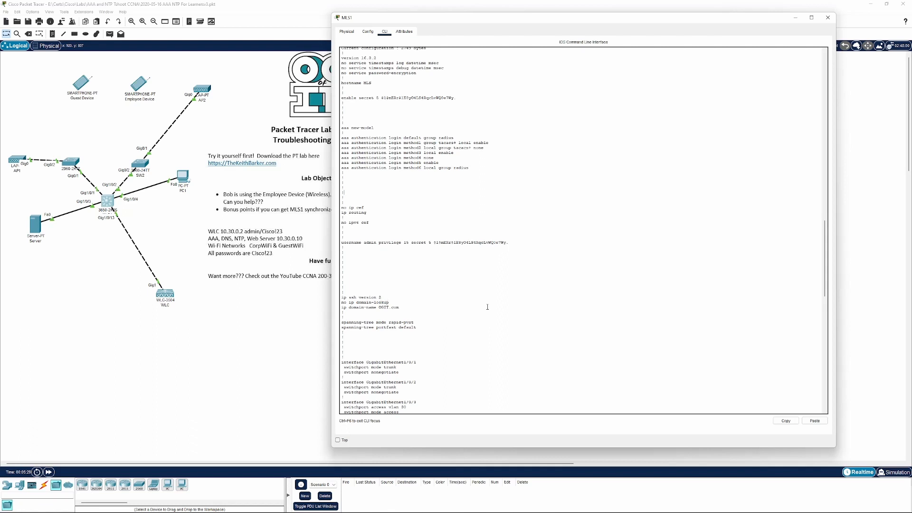
scroll(487, 307, "down", 2)
scroll(467, 311, "down", 3)
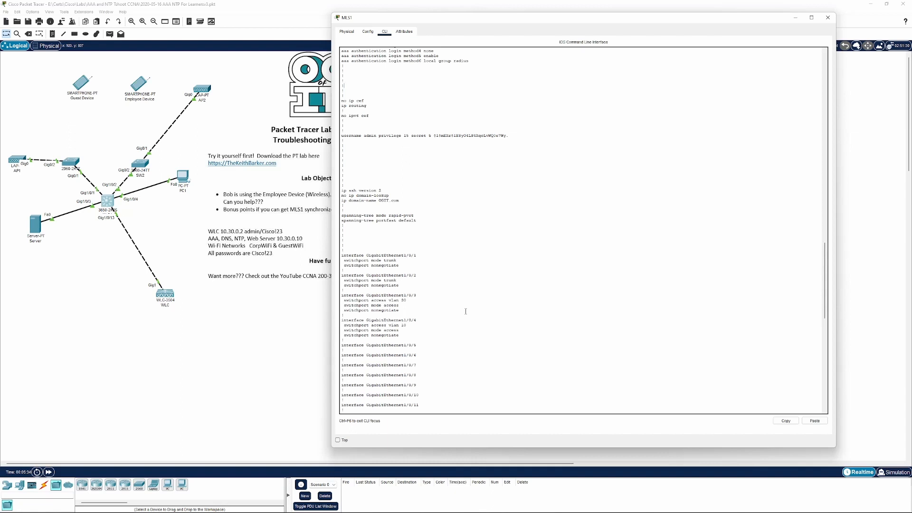
scroll(465, 311, "down", 1)
scroll(466, 309, "down", 1)
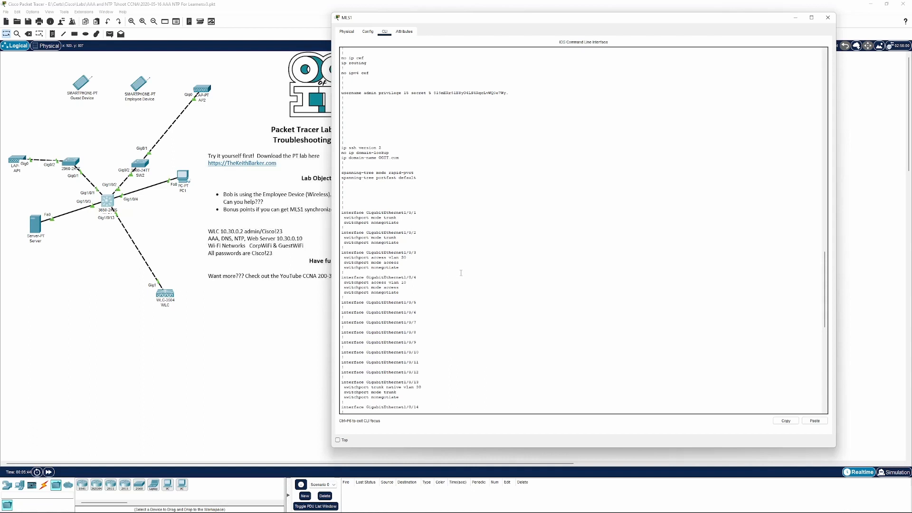
scroll(461, 273, "down", 6)
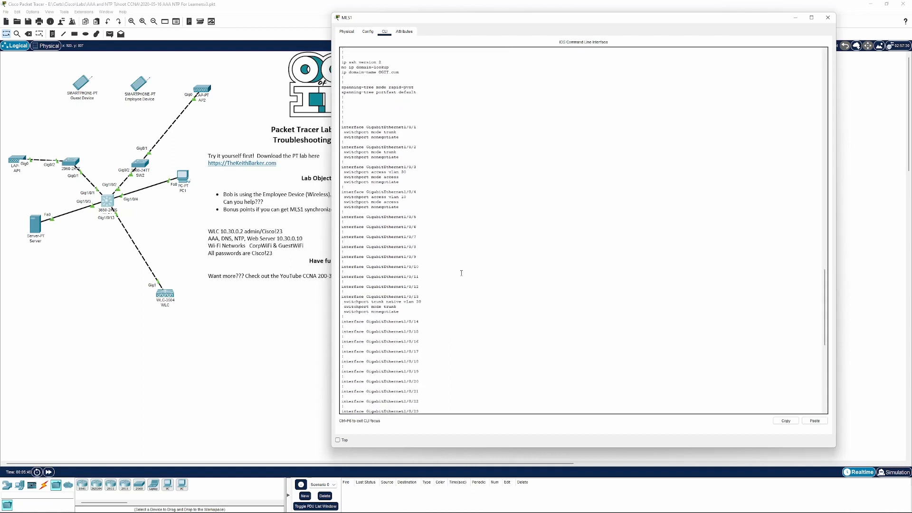
scroll(461, 273, "down", 6)
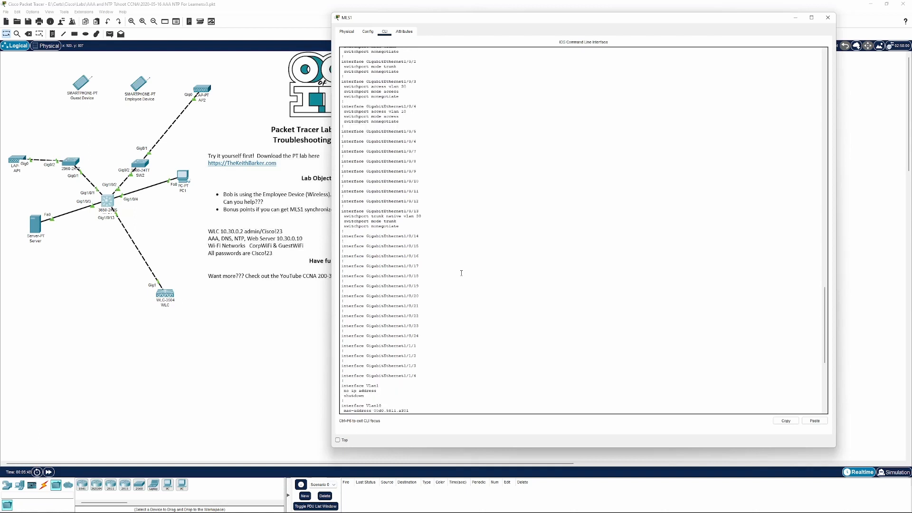
scroll(461, 273, "down", 3)
scroll(461, 273, "down", 6)
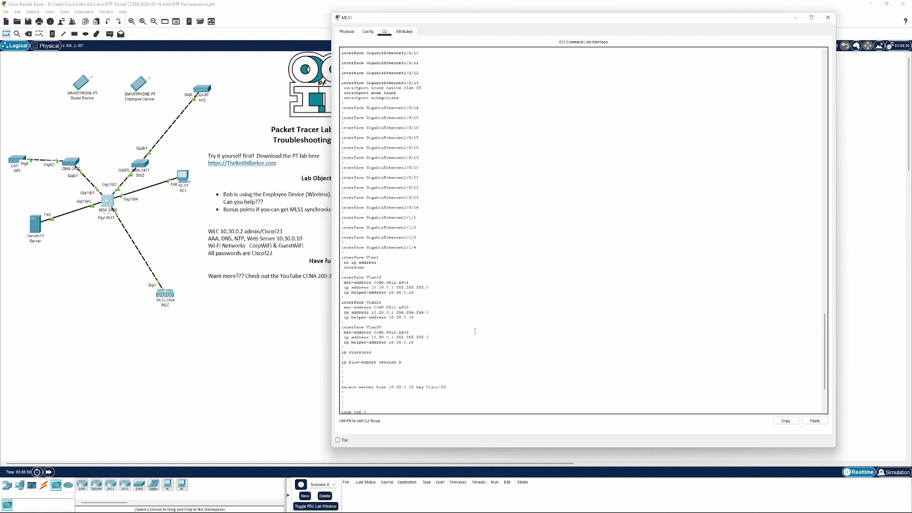
scroll(470, 332, "down", 3)
scroll(475, 331, "down", 2)
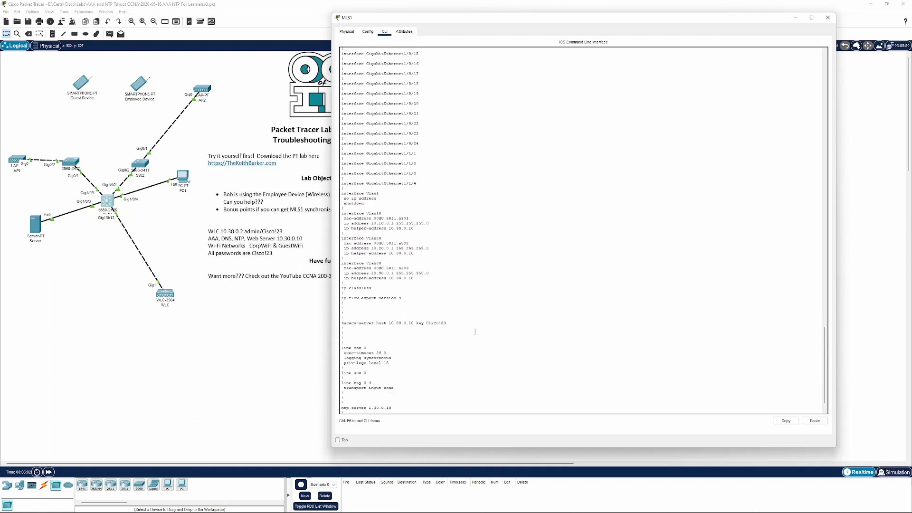
scroll(475, 331, "down", 2)
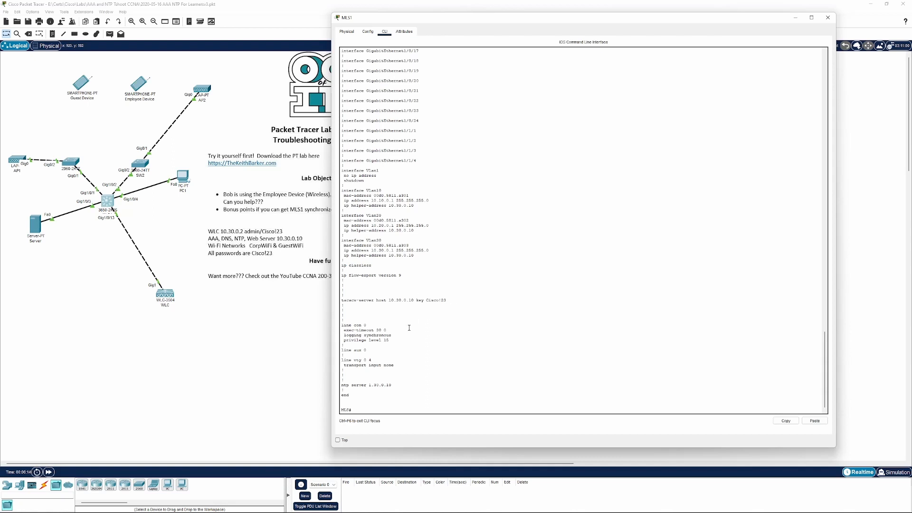
left_click_drag(395, 365, 328, 360)
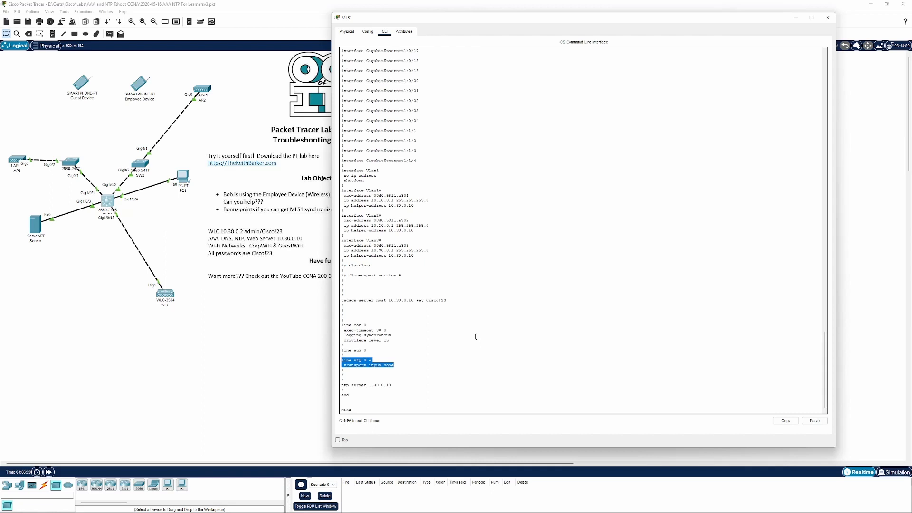
left_click(405, 364)
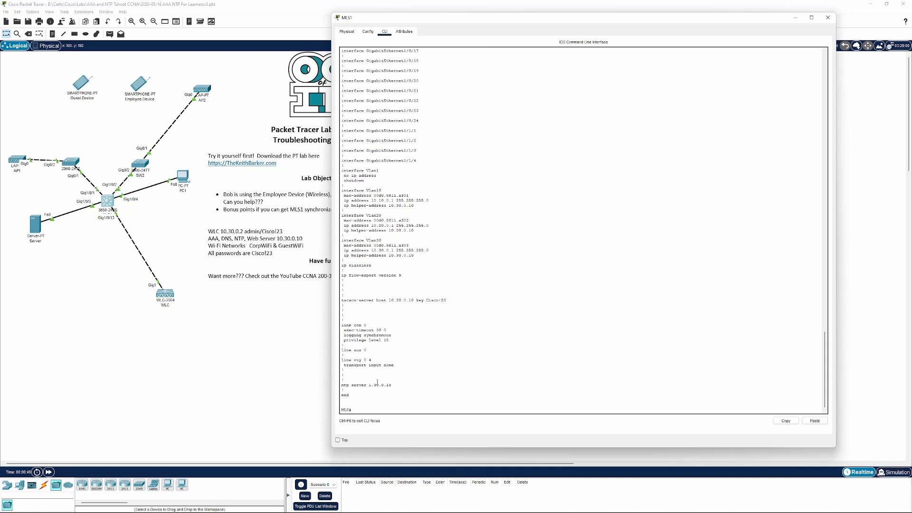
left_click_drag(397, 383, 330, 384)
left_click(416, 328)
Enter global configuration on MLS1 and set lines vty 0 4 to accept SSH as transport input
key("Return")
key("Return")
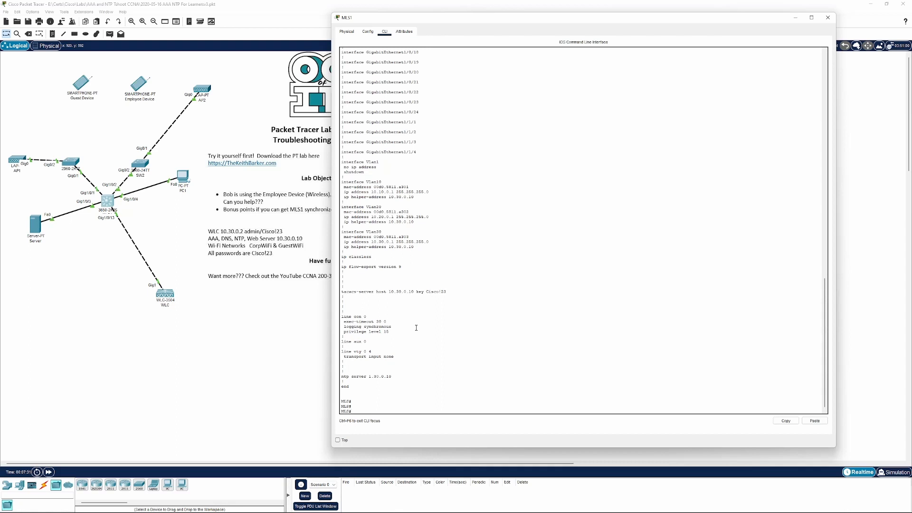
type("conf")
key("Return")
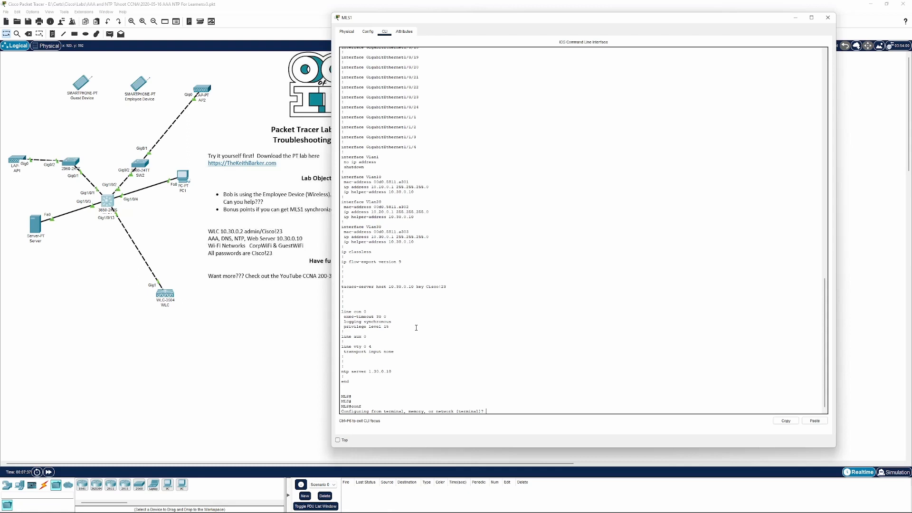
key("Return")
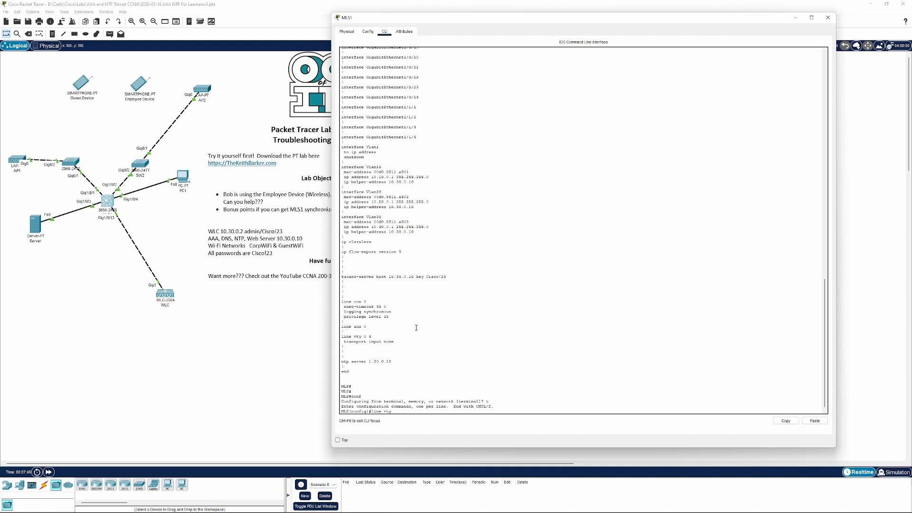
type("4")
key("Return")
type("?")
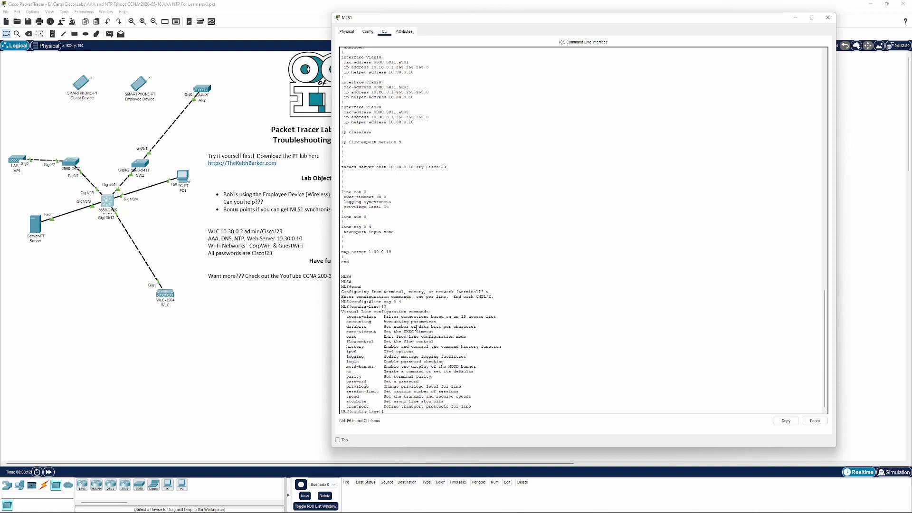
type("ans")
key("Tab")
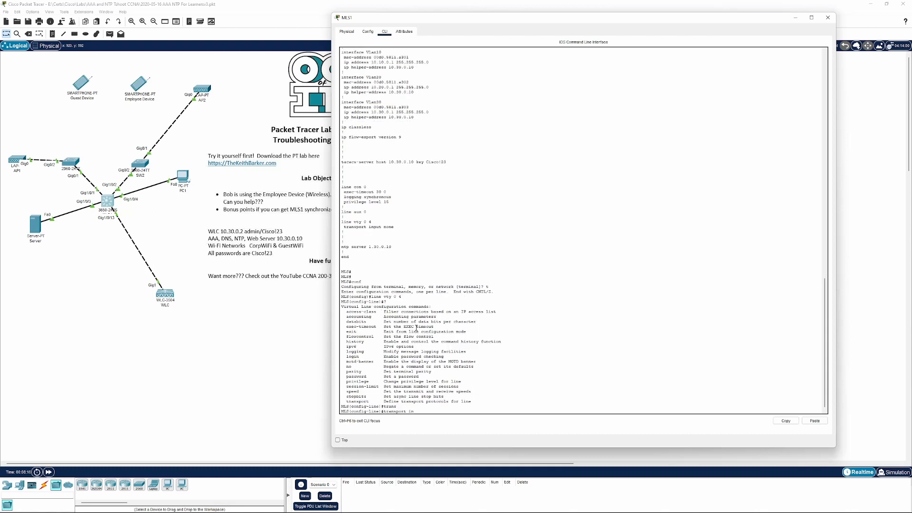
type("input ssh?")
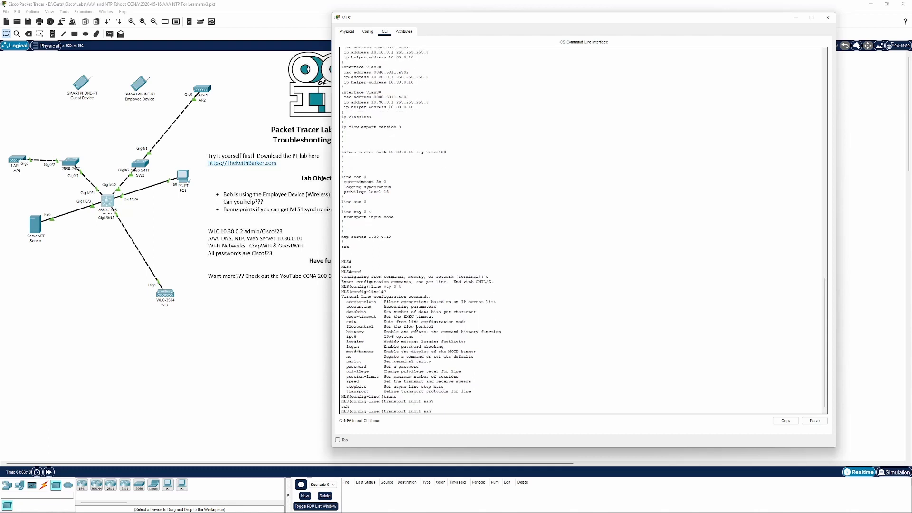
key("Return")
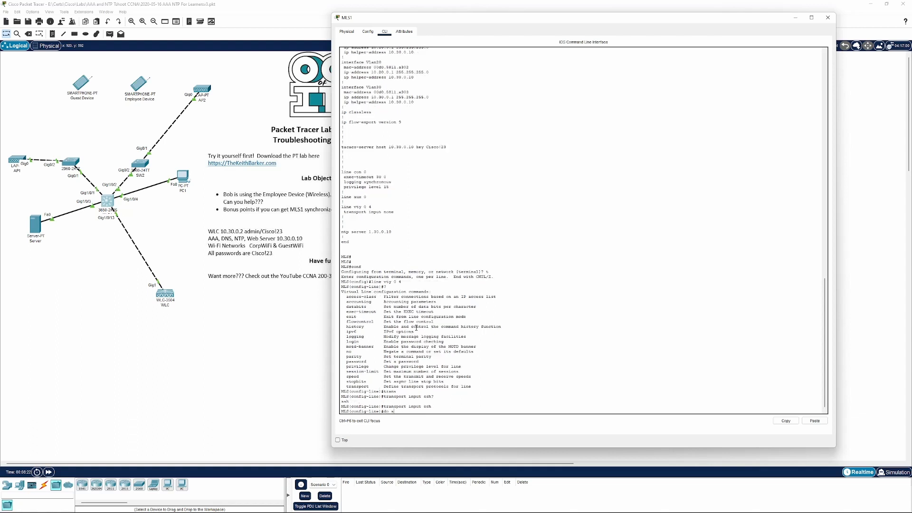
Check the vty transport setting in the running configuration and leave configuration mode
type("do sh run")
key("Return")
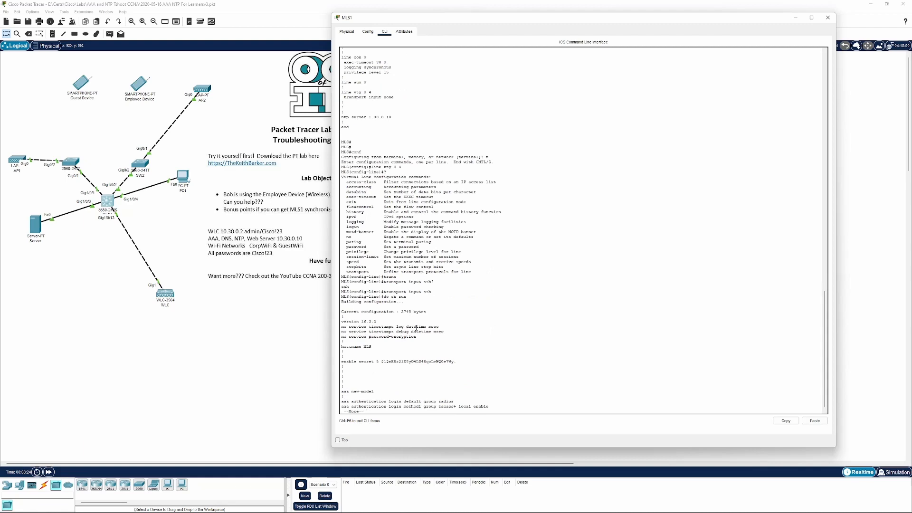
key("space")
key("space")
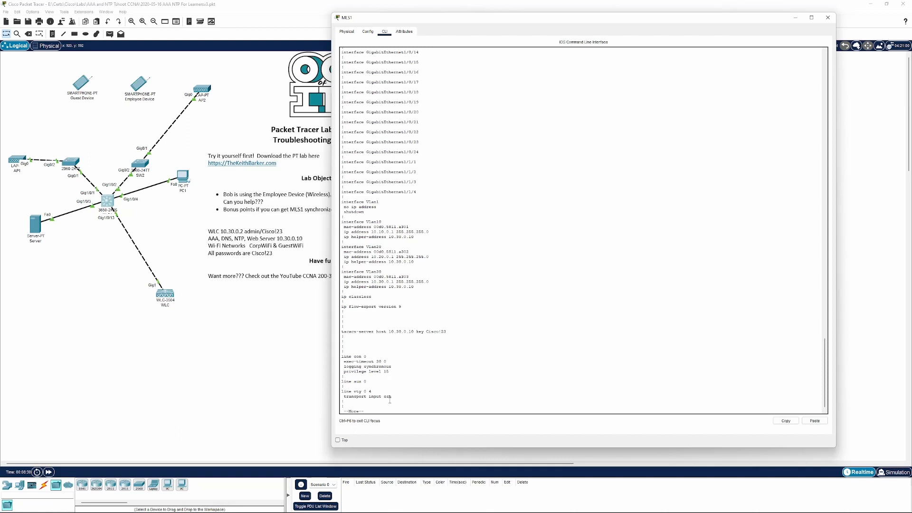
left_click_drag(391, 398, 330, 387)
key("space")
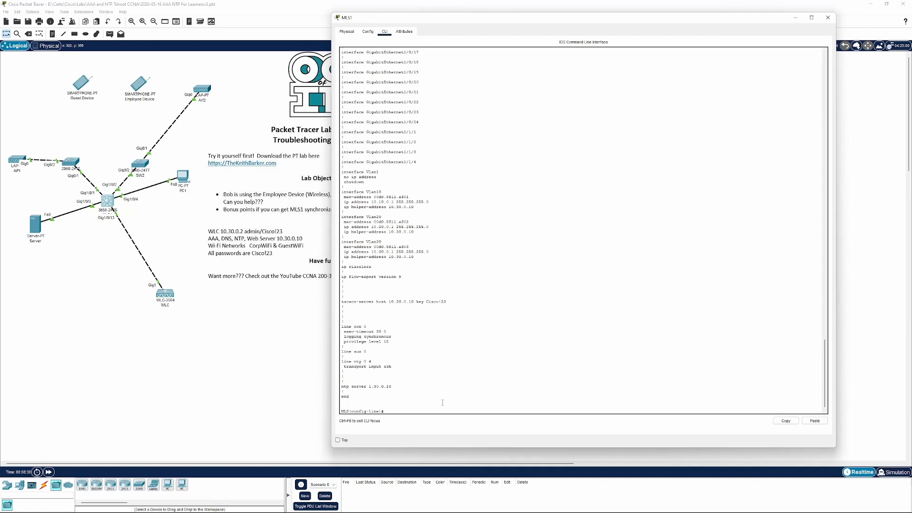
type("nd")
key("Return")
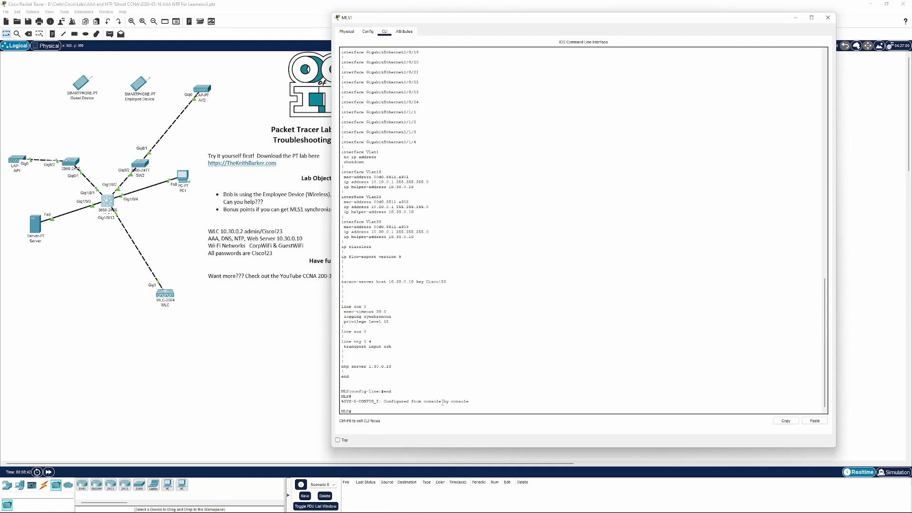
Try to SSH from MLS1 to 10.10.0.1 as user bob, entering bob's password at the prompts
type("ssh -l bob 10.10")
type(".0.1")
key("Return")
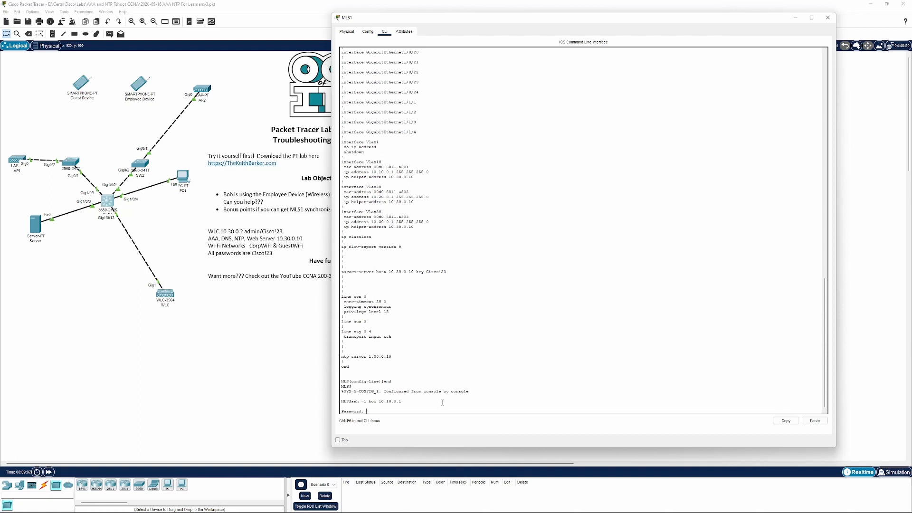
key("Return")
key("Return")
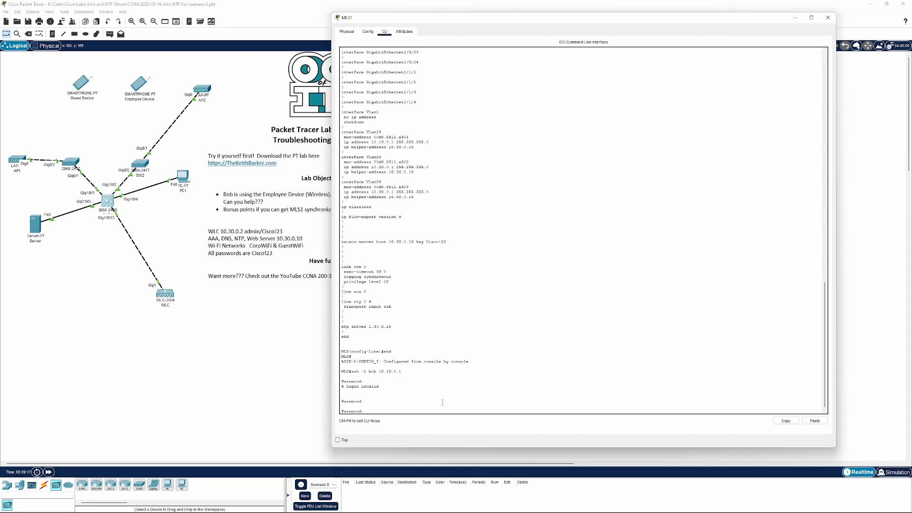
key("Return")
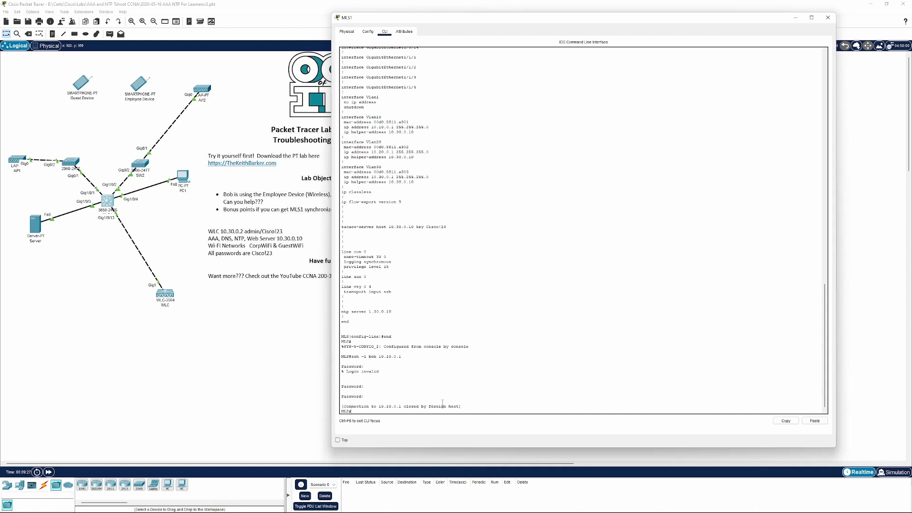
SSH from MLS1 to 10.10.0.1 as user admin and enter the admin password
type("-l admin 10.10.0.1")
key("Return")
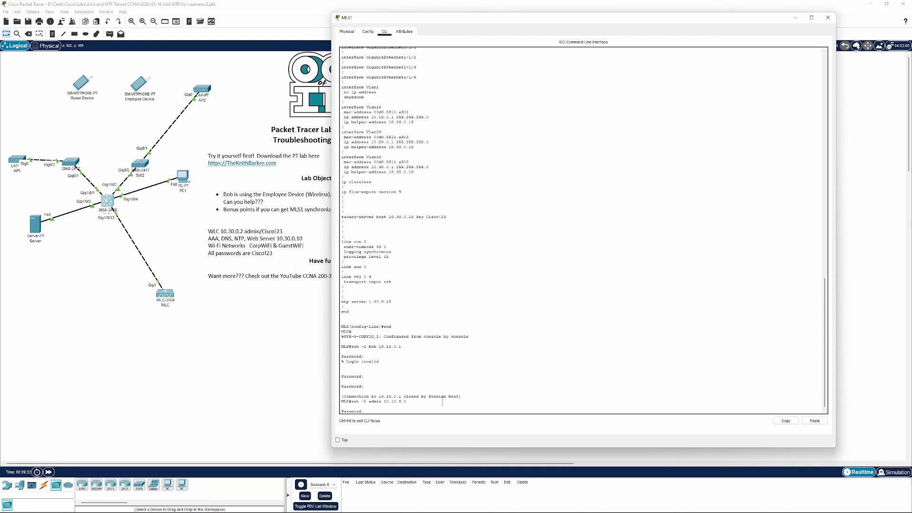
key("Return")
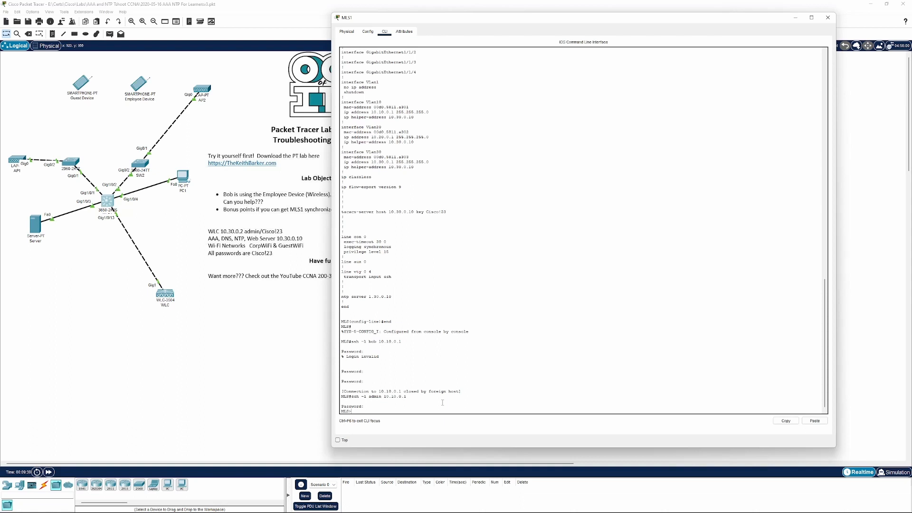
Enter privileged mode with the enable password and show the open sessions
type("en")
key("Return")
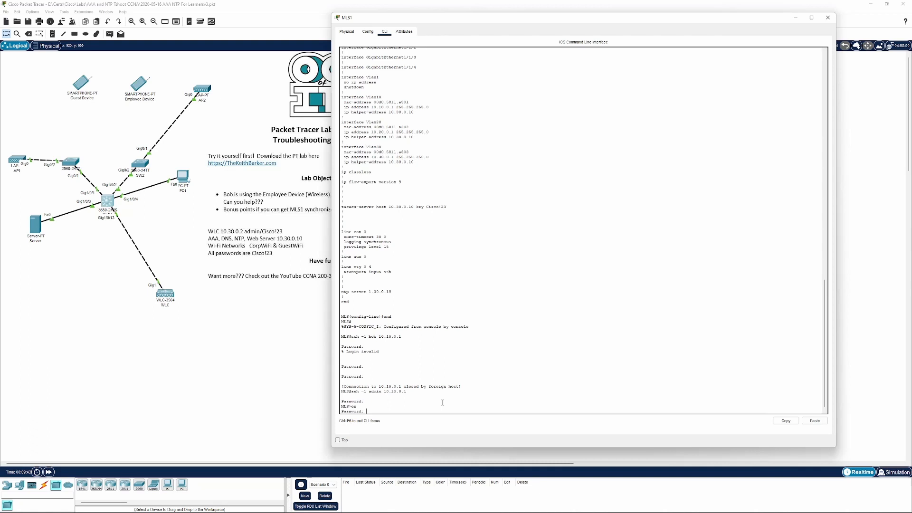
key("Return")
type("sh")
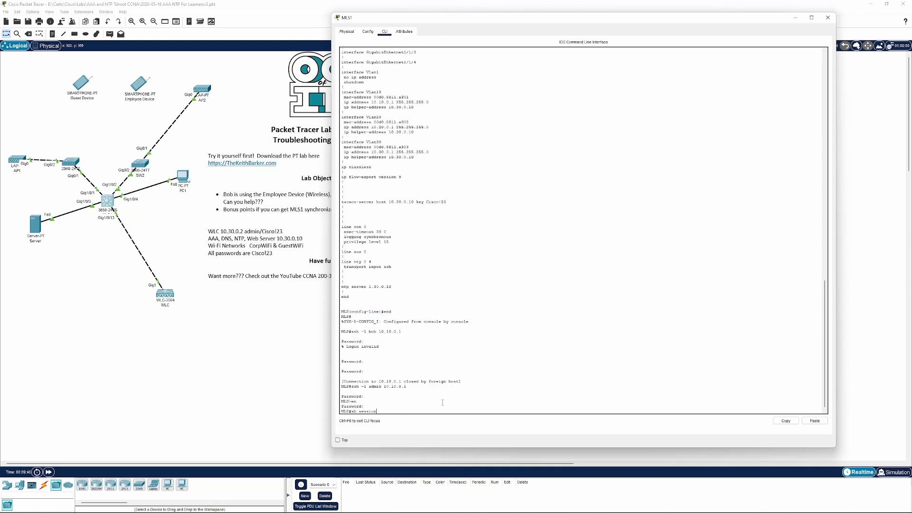
type(" session")
key("Return")
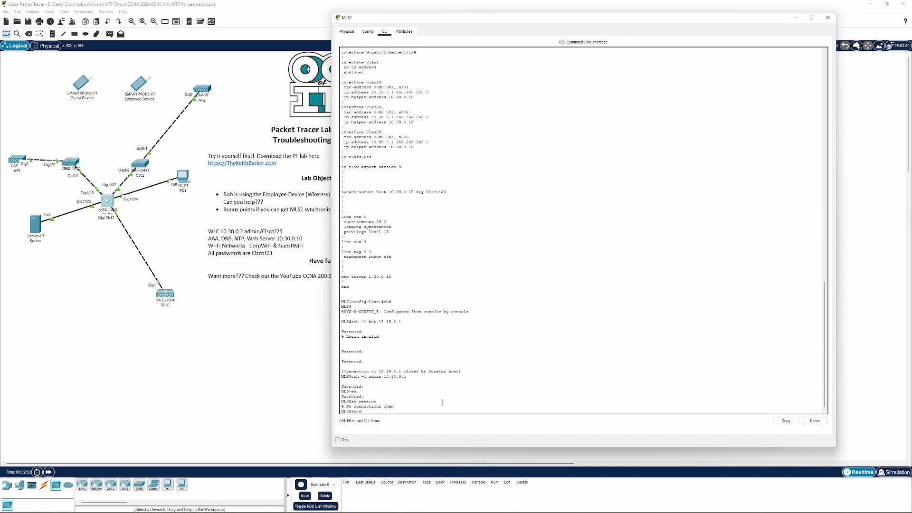
List the available show commands and page through the options
type("sh ?")
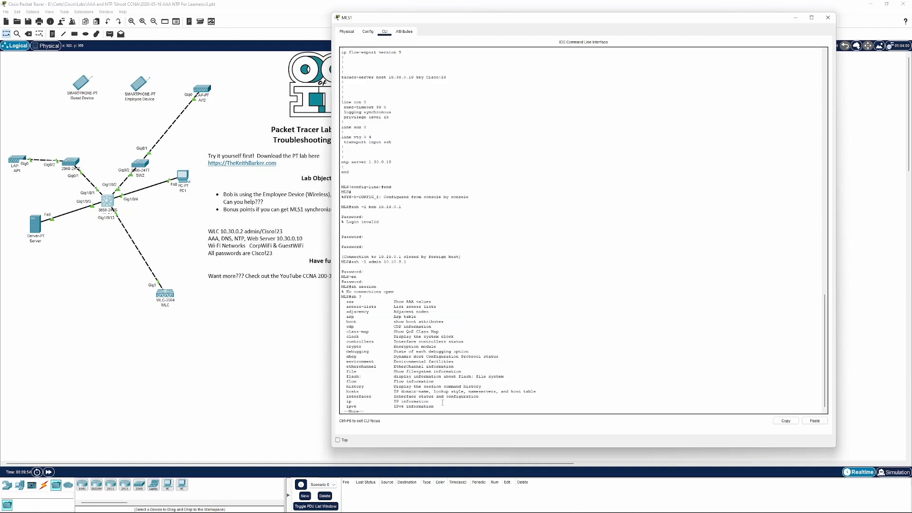
key("space")
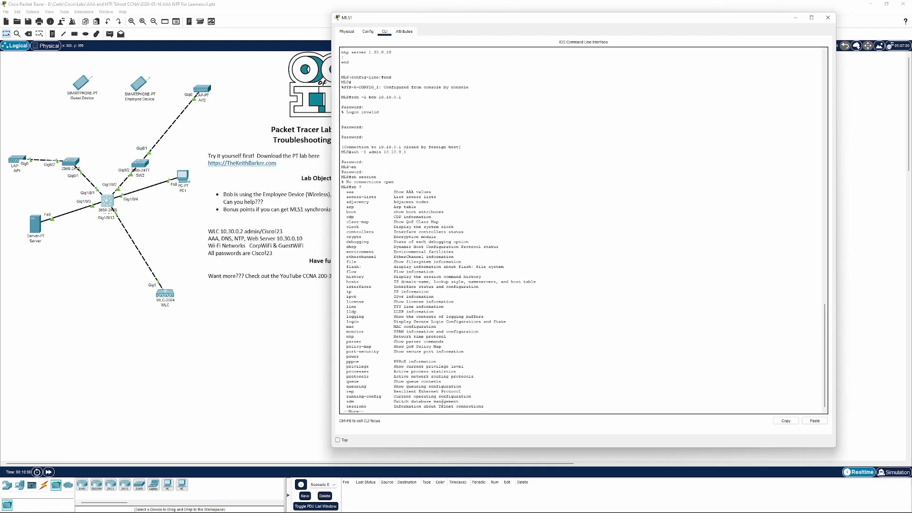
key("Return")
key("Return")
key("Return")
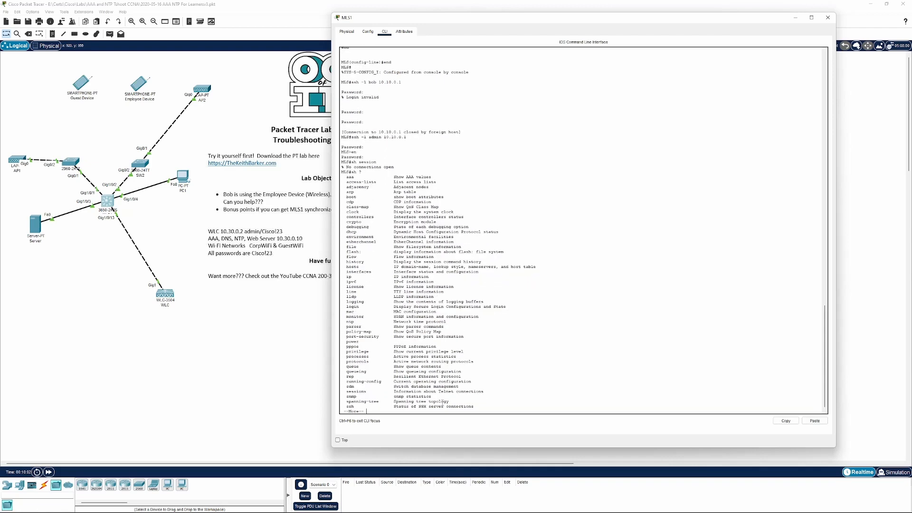
key("Return")
key("Return")
key("Return")
key("Return")
key("Return")
key("Return")
key("Return")
key("Return")
key("Return")
key("Return")
key("Return")
key("Return")
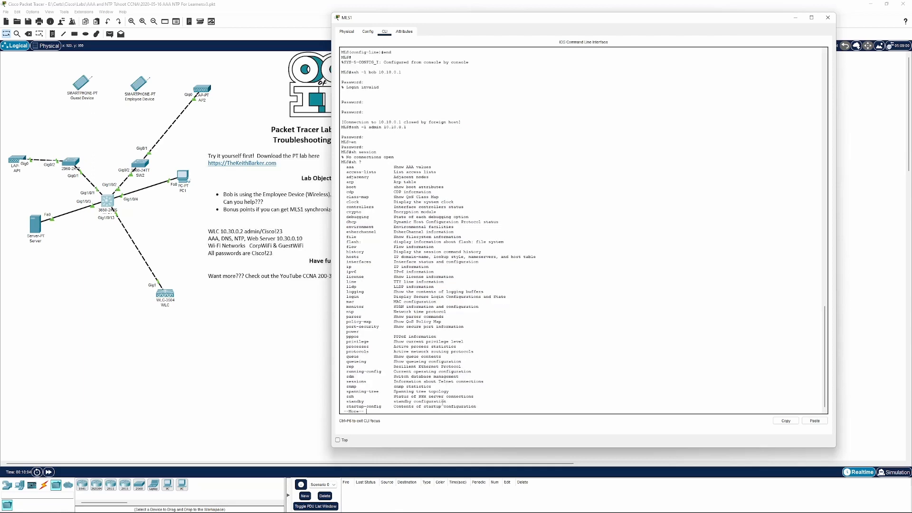
Show the SSH server connections on the remote session to 10.10.0.1
type("ssh")
key("Return")
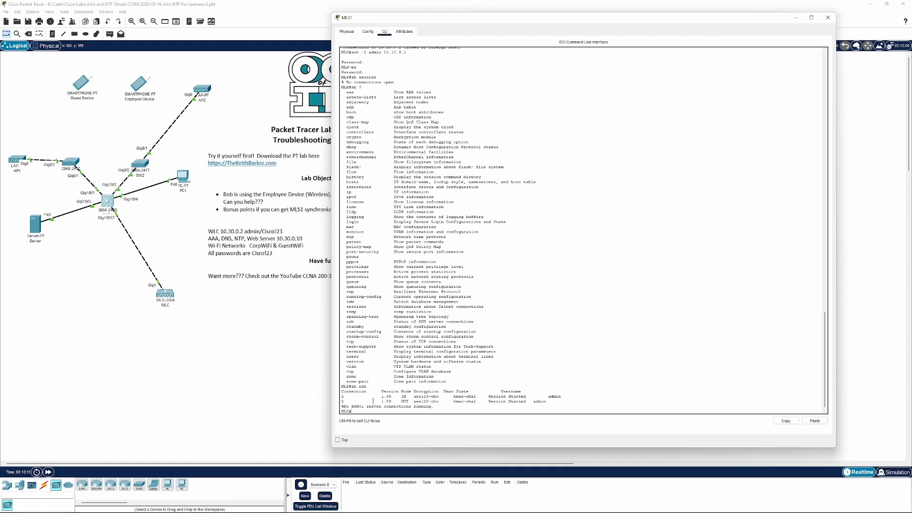
left_click_drag(555, 399, 338, 393)
left_click(376, 334)
key("Return")
key("Return")
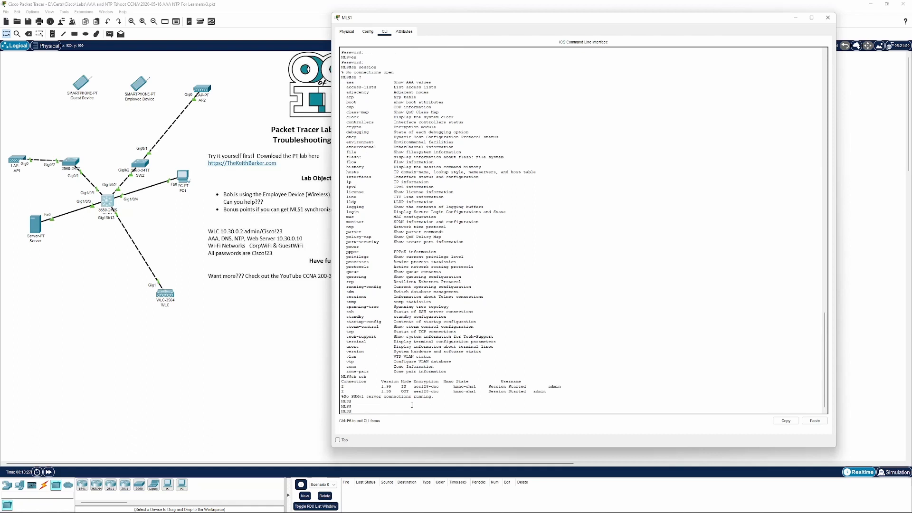
Exit the SSH session to 10.10.0.1 and return to MLS1
type("end")
key("Return")
type("exit")
key("Return")
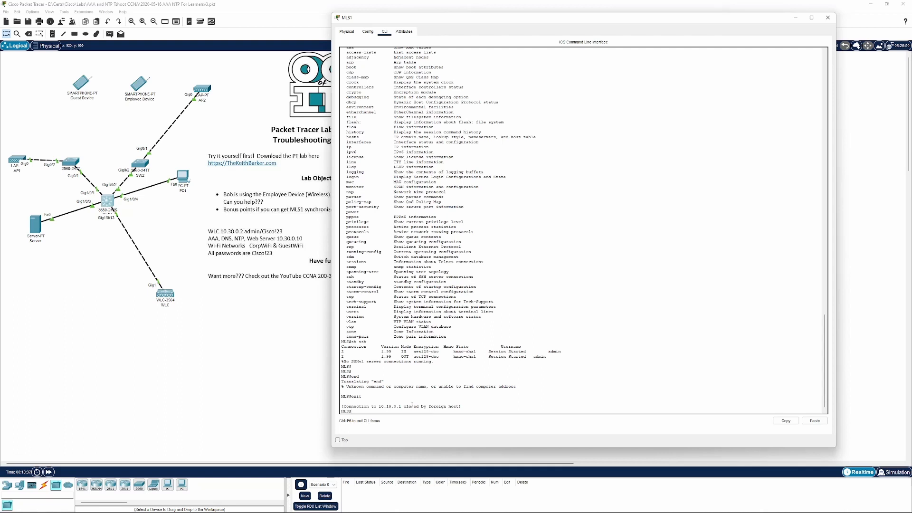
Display MLS1's running configuration and page through it to the end
type("sh run")
key("Return")
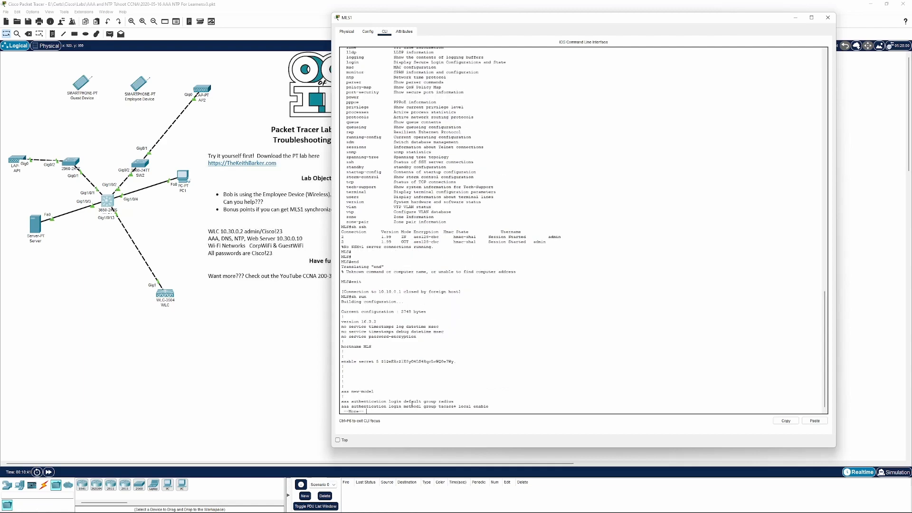
key("space")
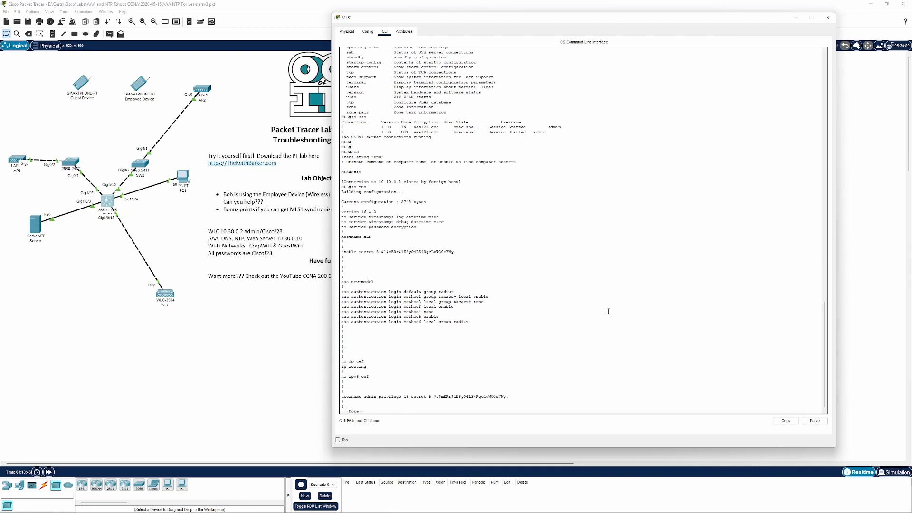
key("space")
key("space")
key("space")
key("space")
key("space")
key("space")
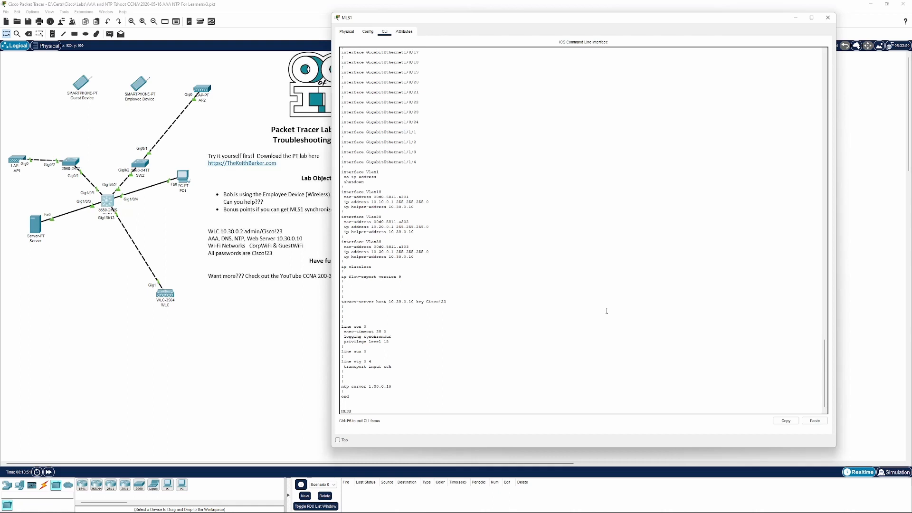
Examine the AAA authentication method lists, TACACS server and vty line settings in the running configuration
left_click_drag(395, 366, 314, 361)
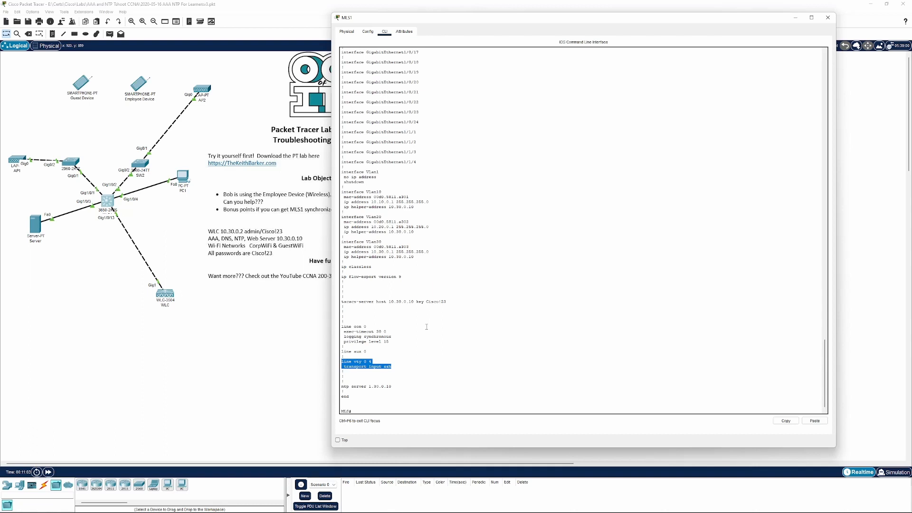
scroll(426, 327, "up", 4)
scroll(427, 327, "down", 3)
scroll(441, 318, "up", 20)
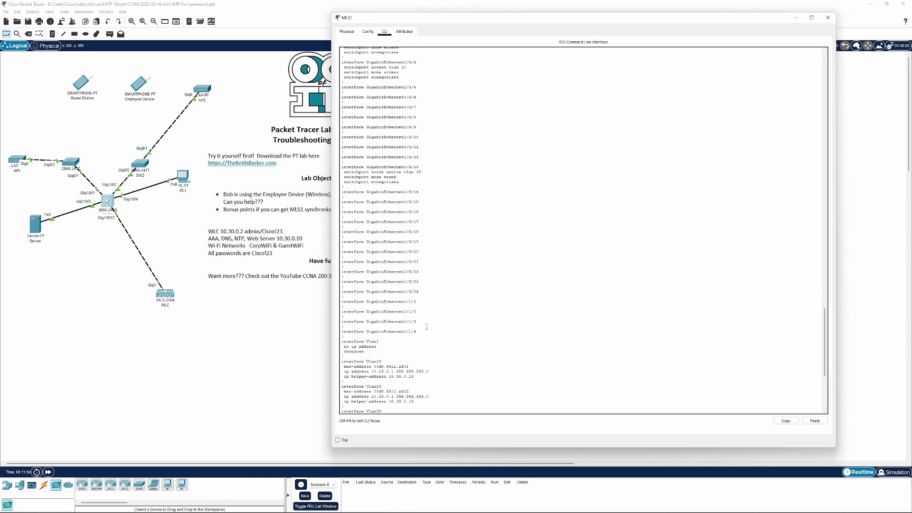
scroll(459, 307, "up", 14)
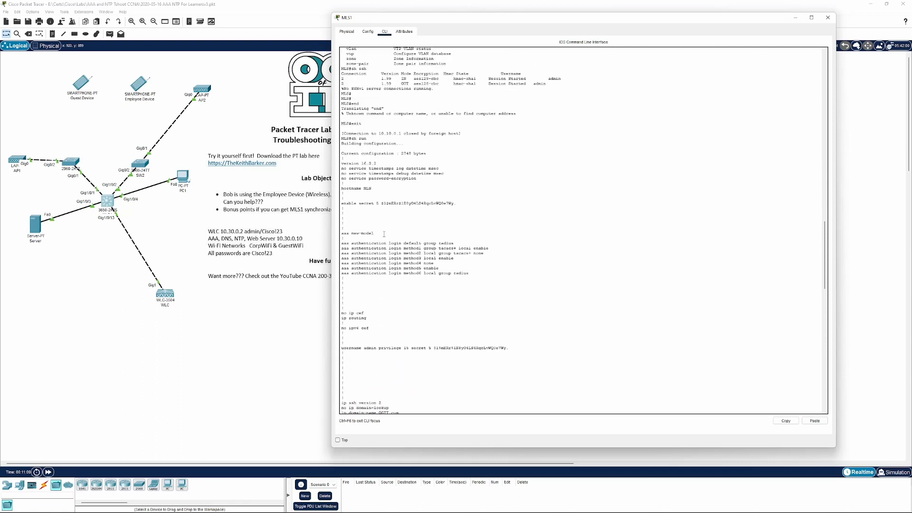
left_click_drag(384, 234, 338, 234)
left_click(363, 239)
left_click_drag(477, 275, 337, 240)
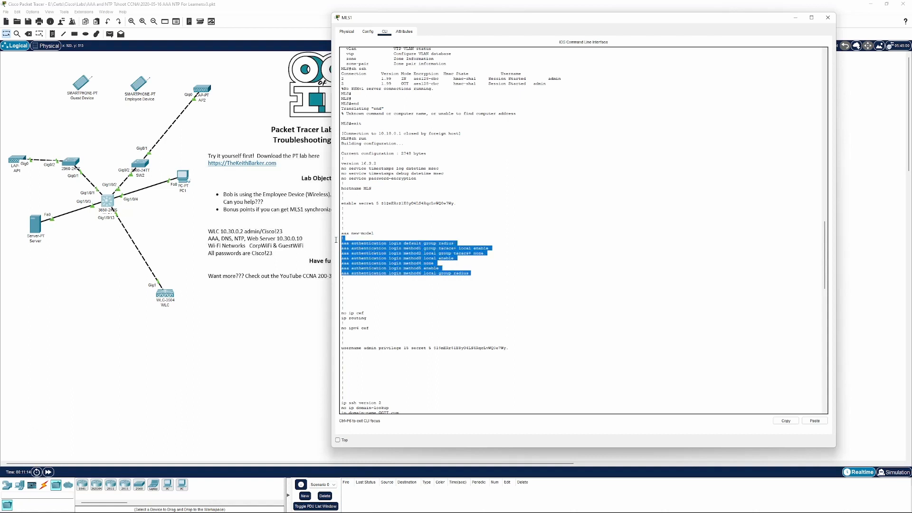
left_click(449, 223)
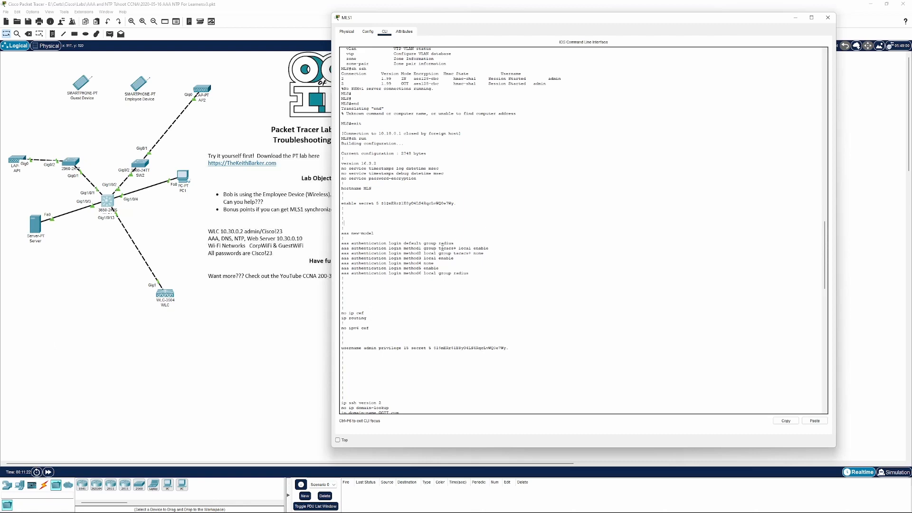
scroll(547, 266, "down", 20)
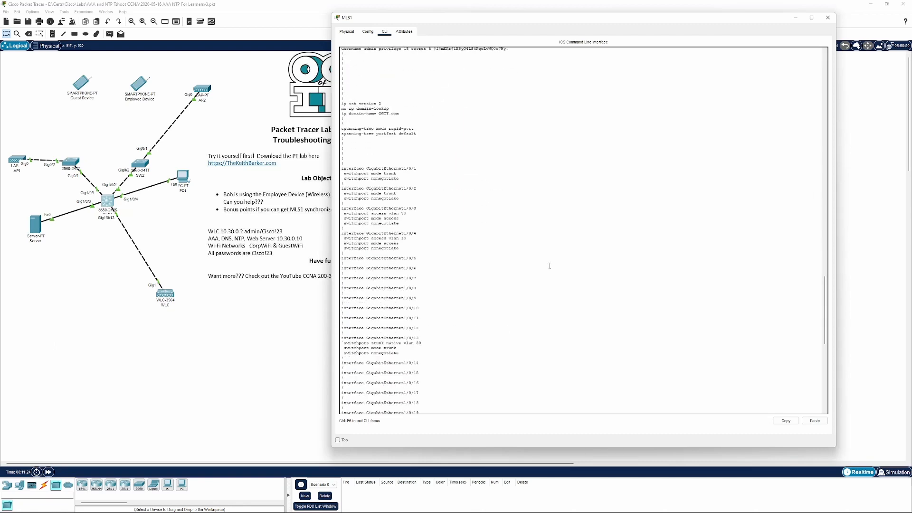
scroll(549, 264, "up", 15)
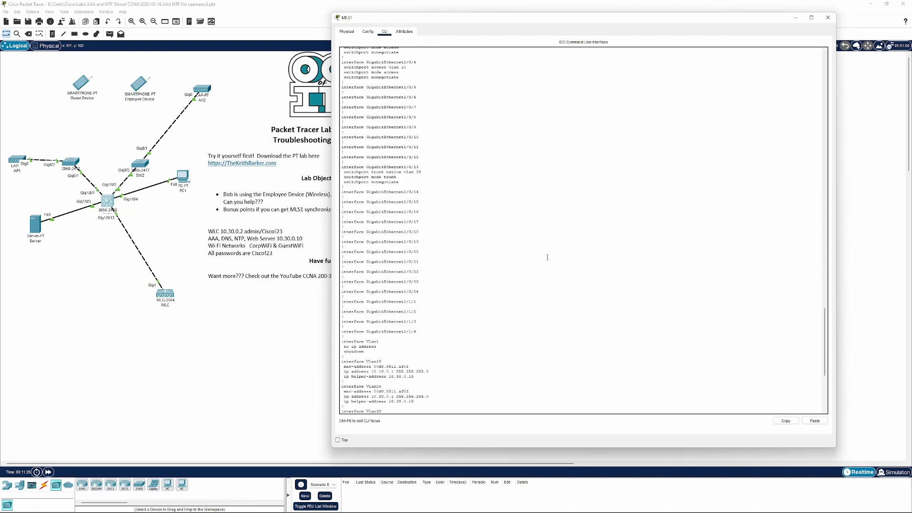
scroll(547, 257, "down", 10)
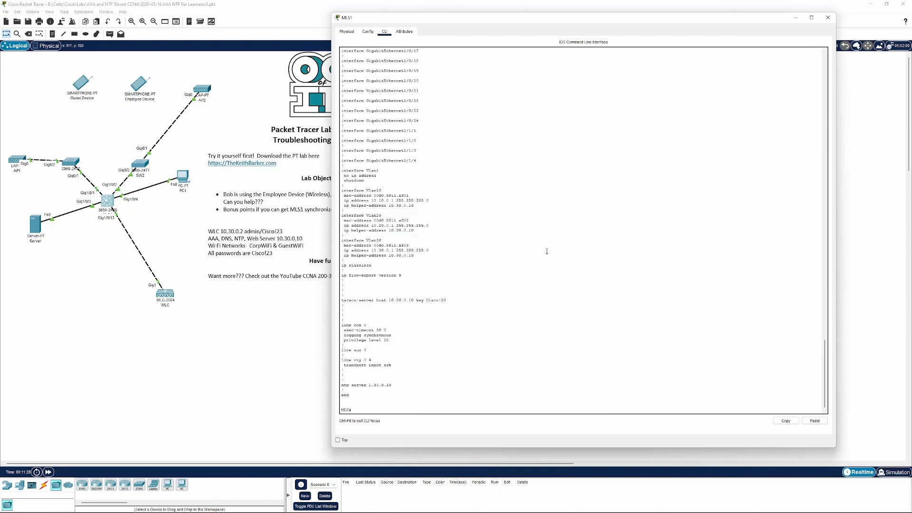
Open the Server's AAA service and inspect the MLS client entry in the network configuration list
left_click(227, 293)
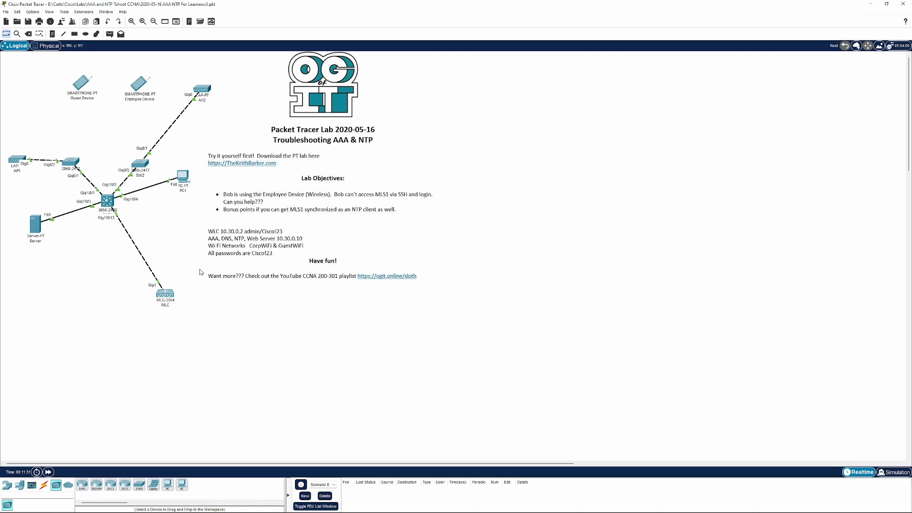
left_click(41, 227)
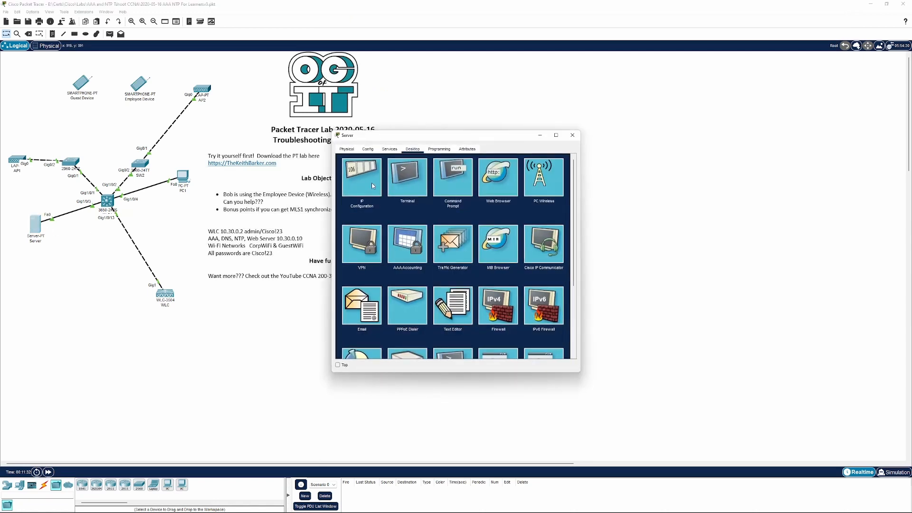
left_click(391, 150)
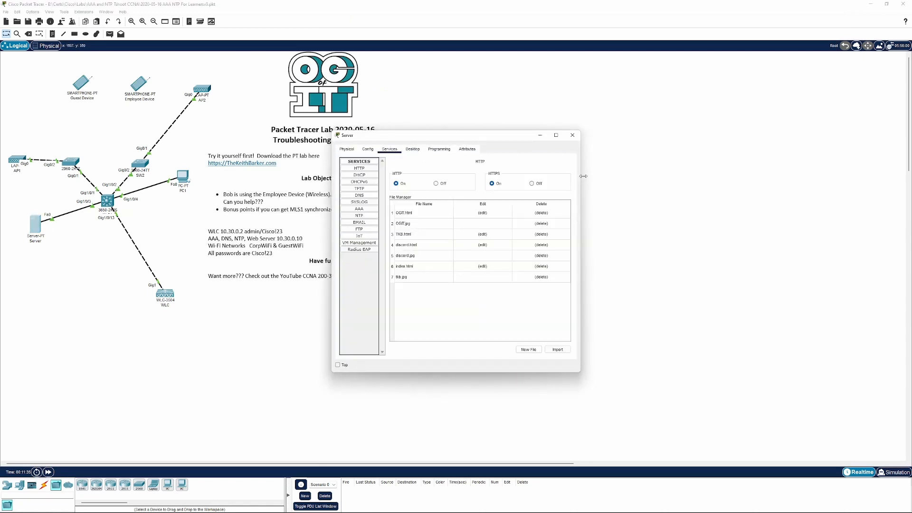
left_click_drag(580, 177, 744, 183)
left_click(371, 210)
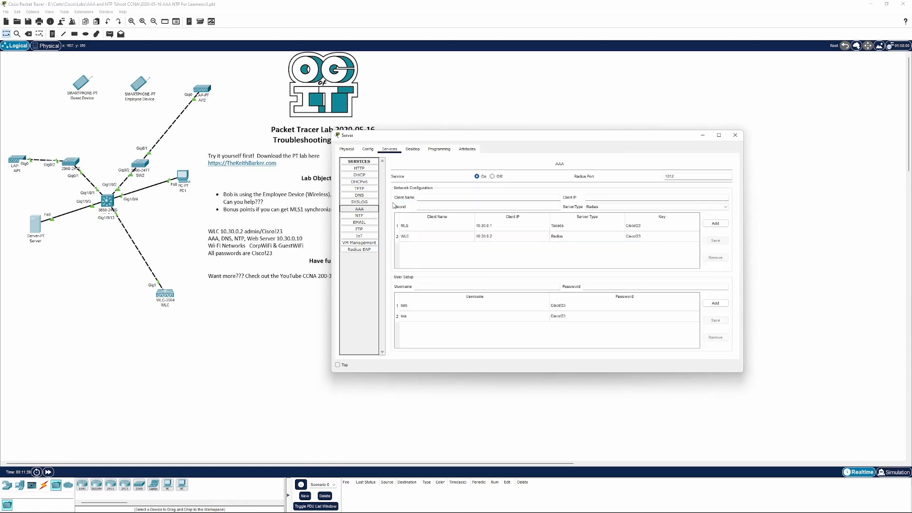
left_click(422, 226)
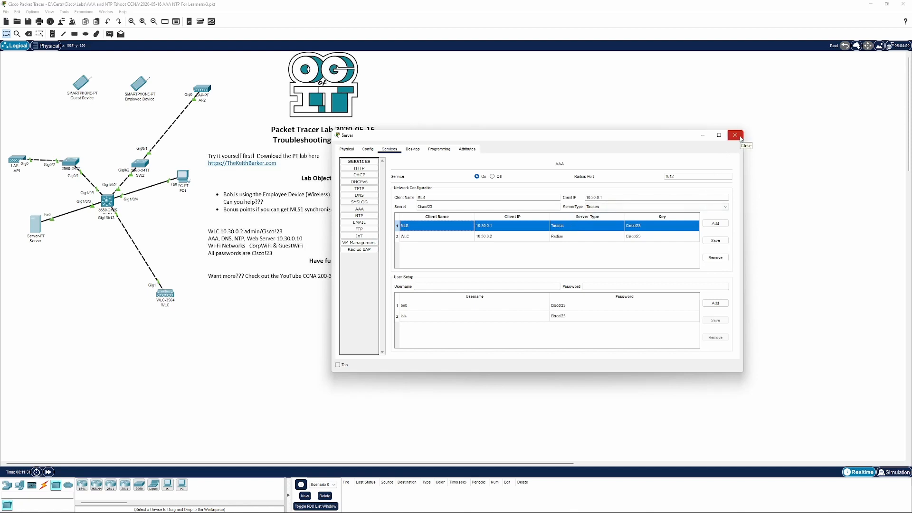
Back on MLS1's CLI, review the AAA method lists and enter line configuration for vty 0 4
left_click(110, 202)
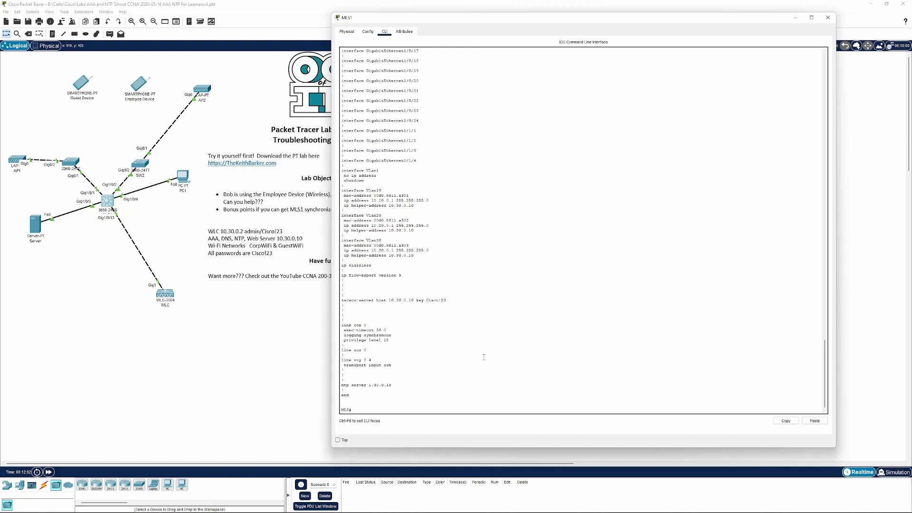
scroll(408, 271, "up", 20)
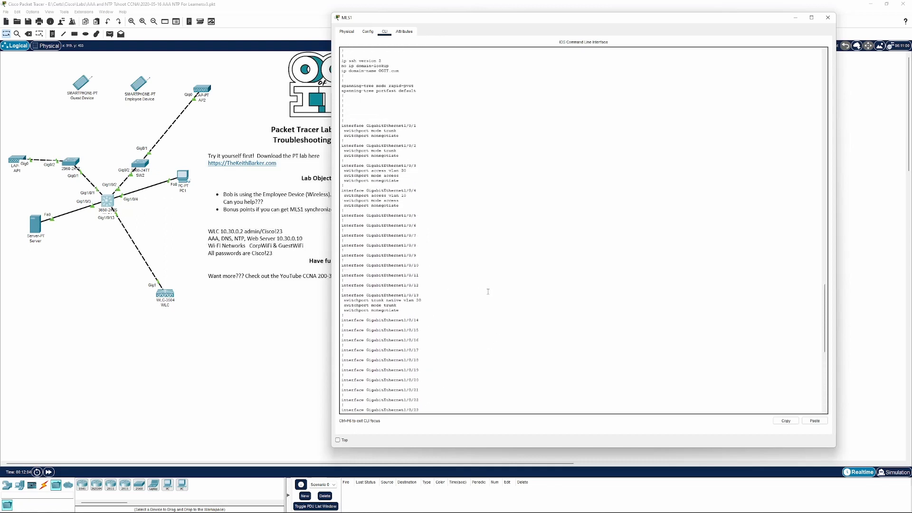
scroll(488, 292, "up", 15)
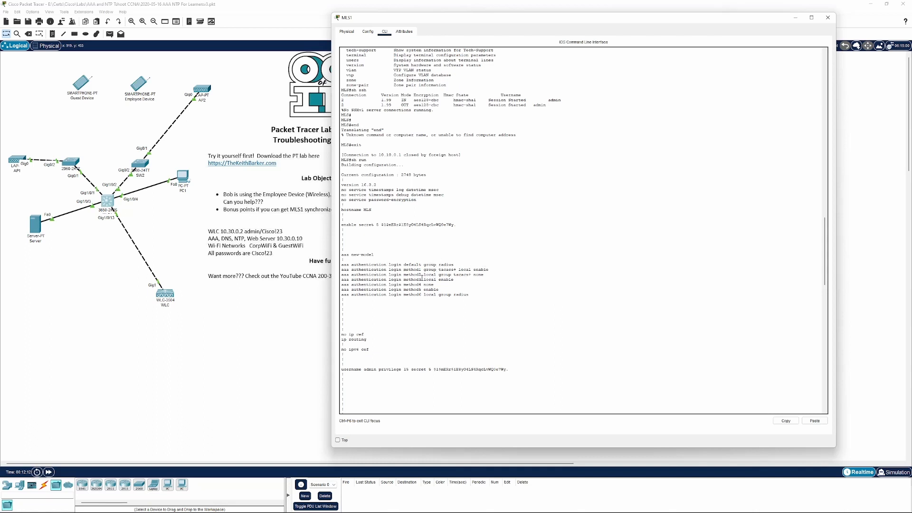
left_click_drag(490, 268, 340, 269)
left_click(467, 284)
key("Return")
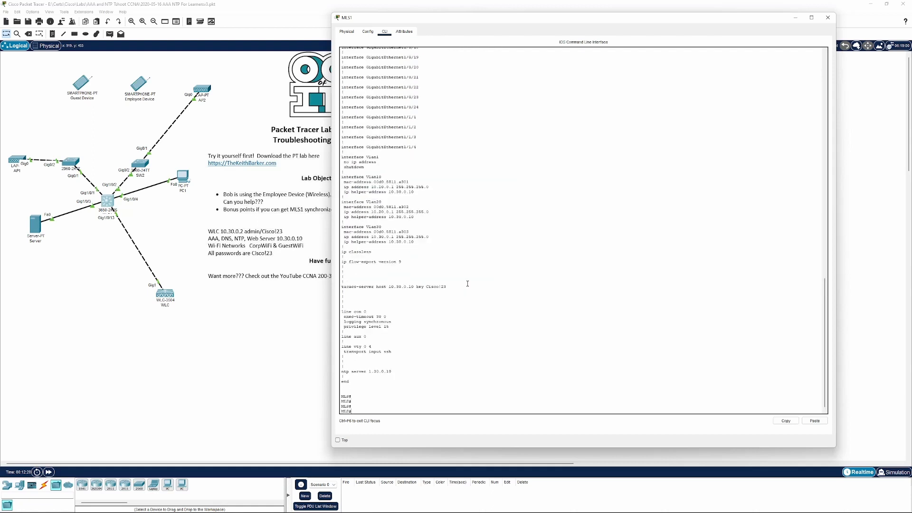
key("Return")
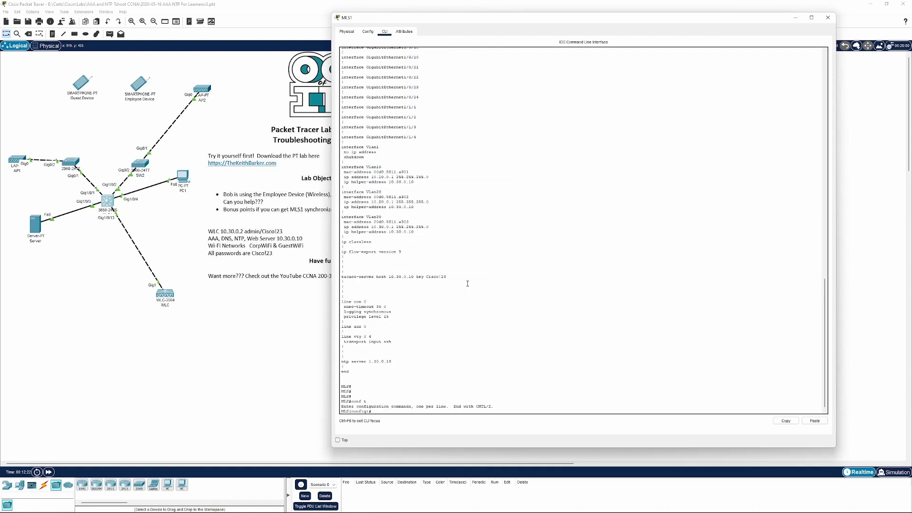
type("line vty 0 4")
key("Return")
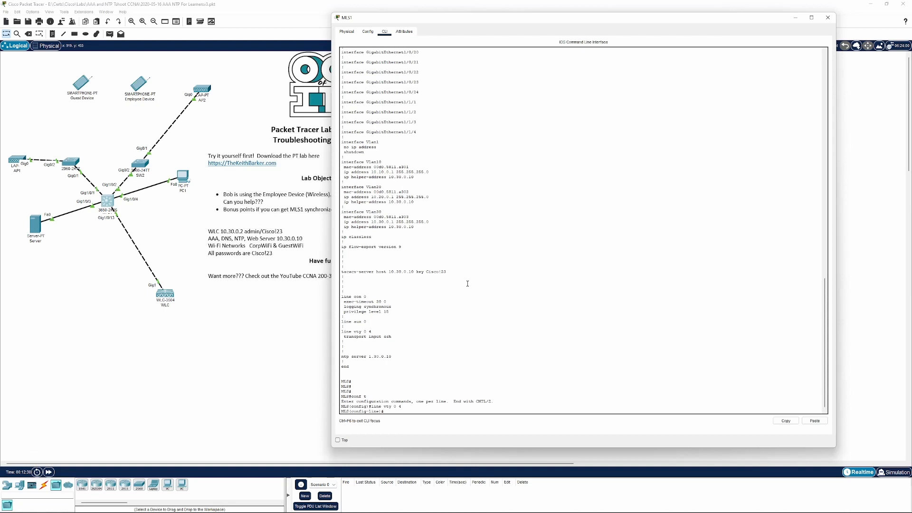
Apply login authentication with method list method1 to the vty lines, checking the available options
type("?")
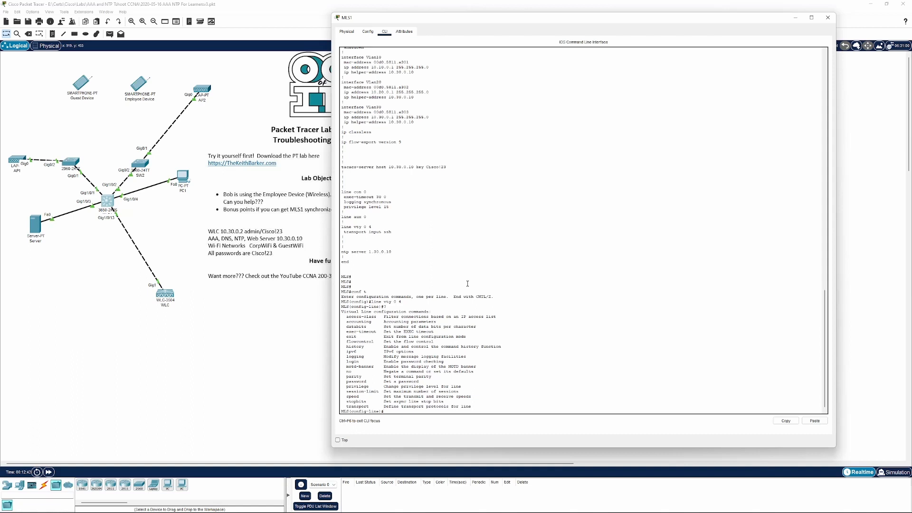
type("login ")
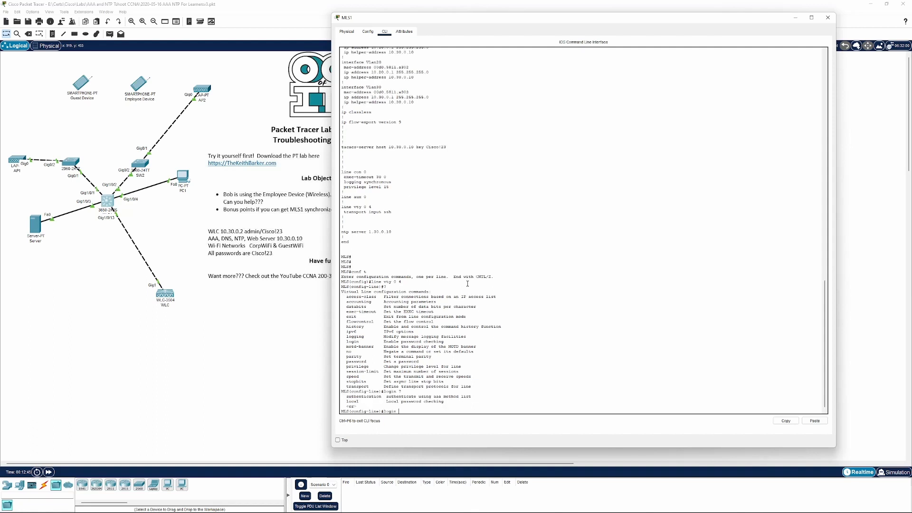
type("?auth")
key("Tab")
type("?")
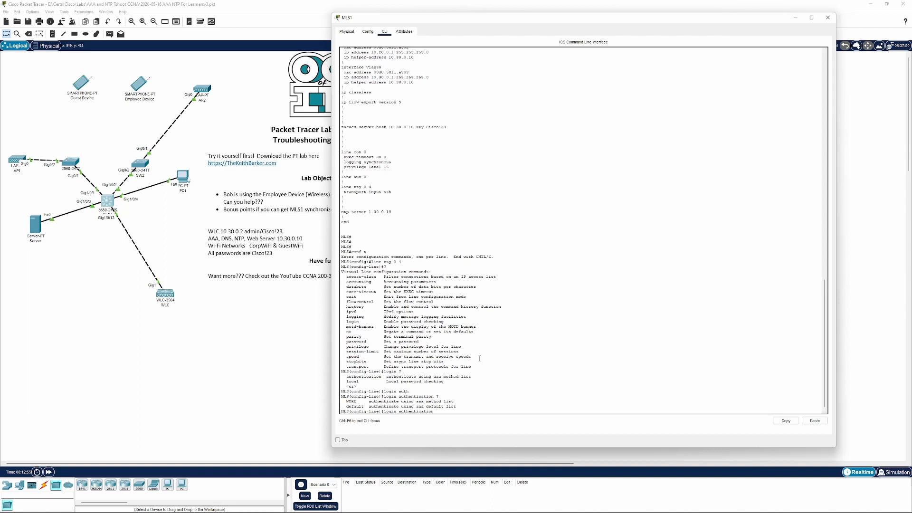
scroll(480, 358, "up", 20)
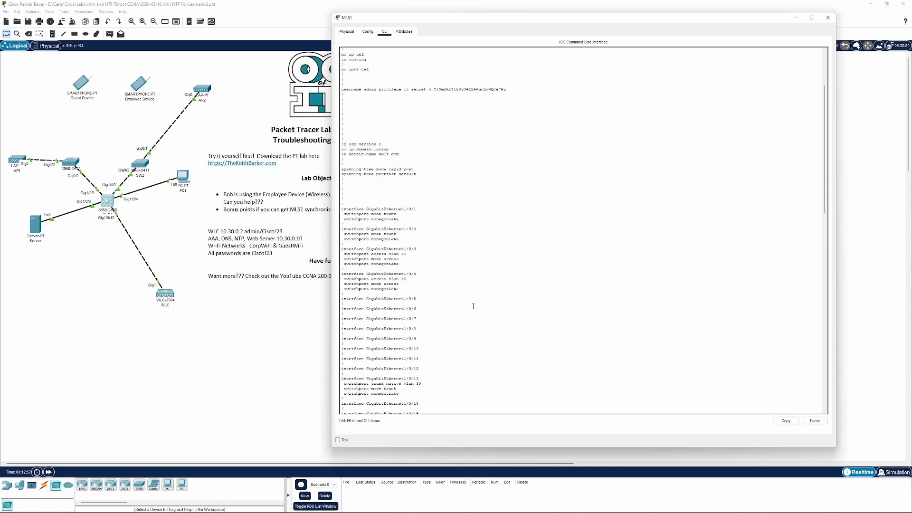
scroll(473, 306, "up", 6)
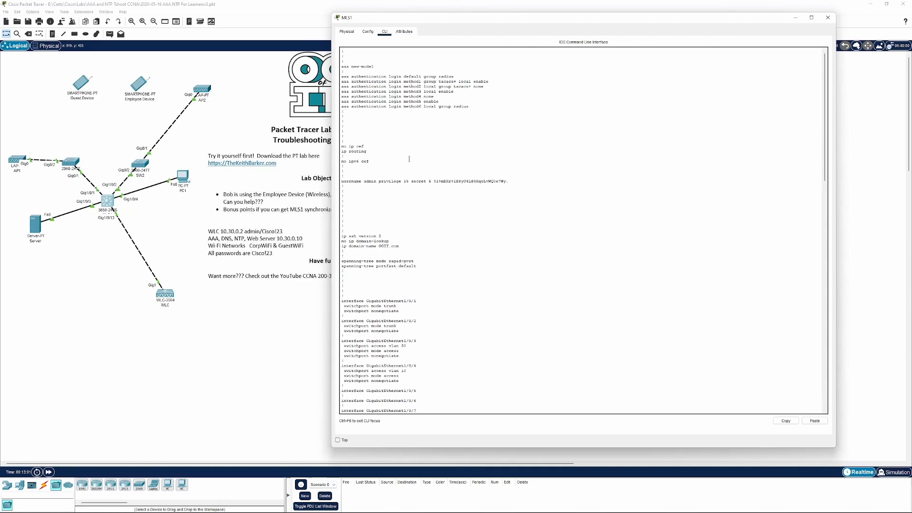
scroll(409, 158, "down", 20)
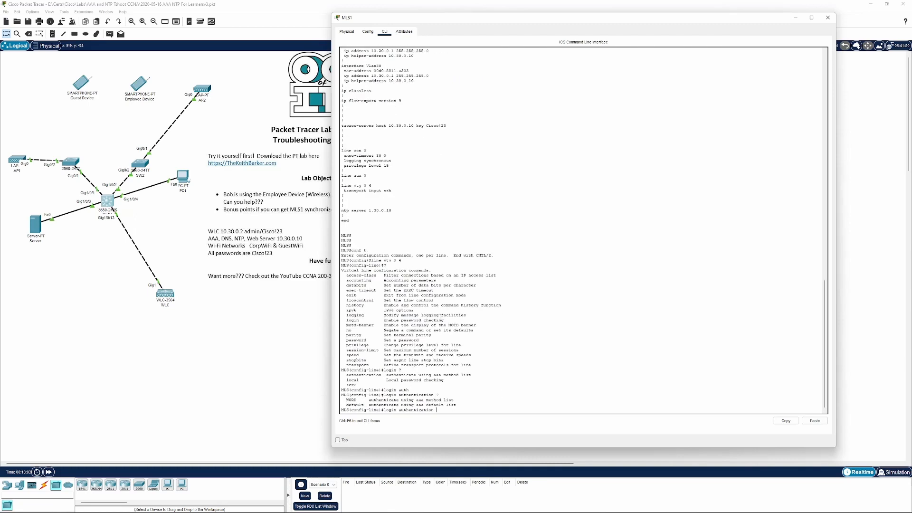
type("ethod1 ?")
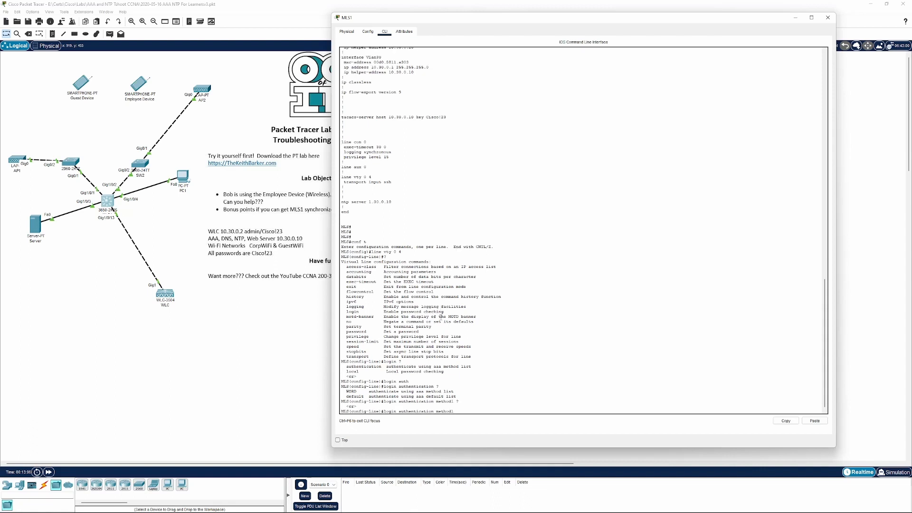
key("Return")
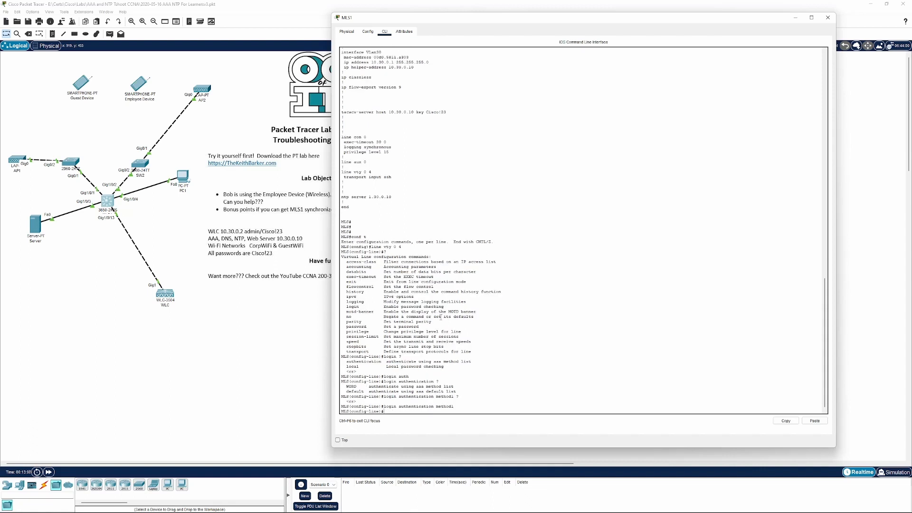
Check the remaining login options and end configuration mode
type("login ?")
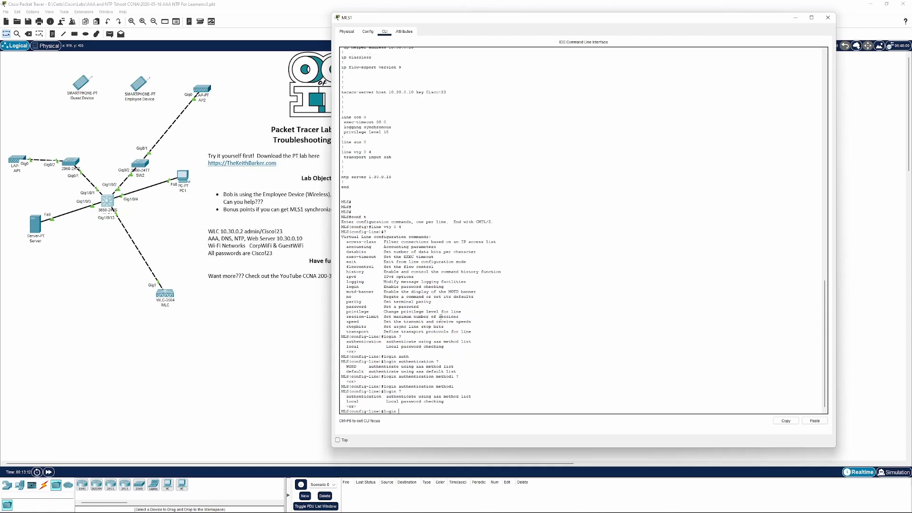
key("BackSpace")
key("BackSpace")
key("BackSpace")
key("Return")
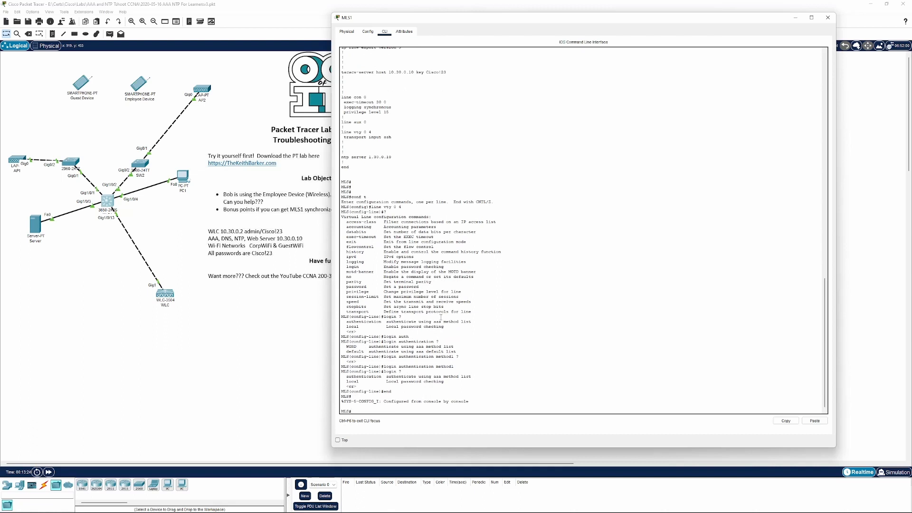
Filter MLS1's running configuration for tacacs lines and compare the TACACS+ server key with the Server's AAA client entry
type("sh run | cin")
type("incl tac")
key("Return")
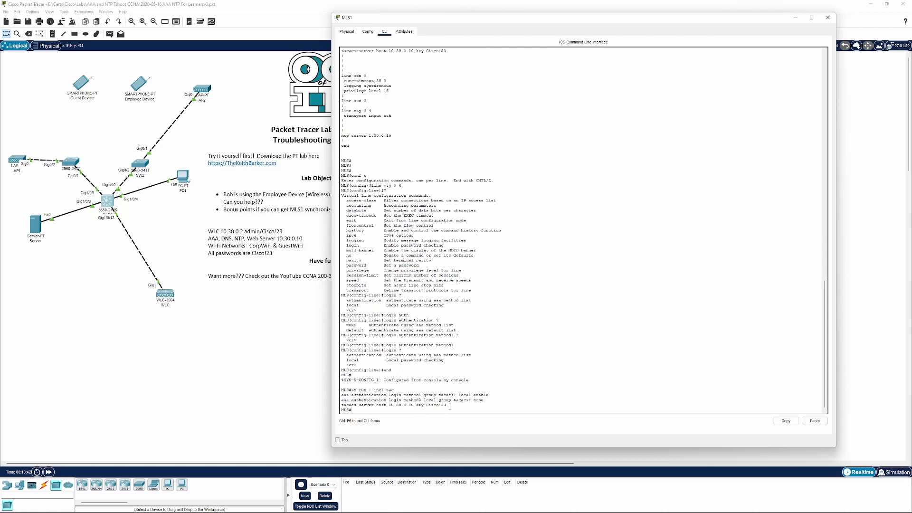
left_click_drag(450, 406, 340, 406)
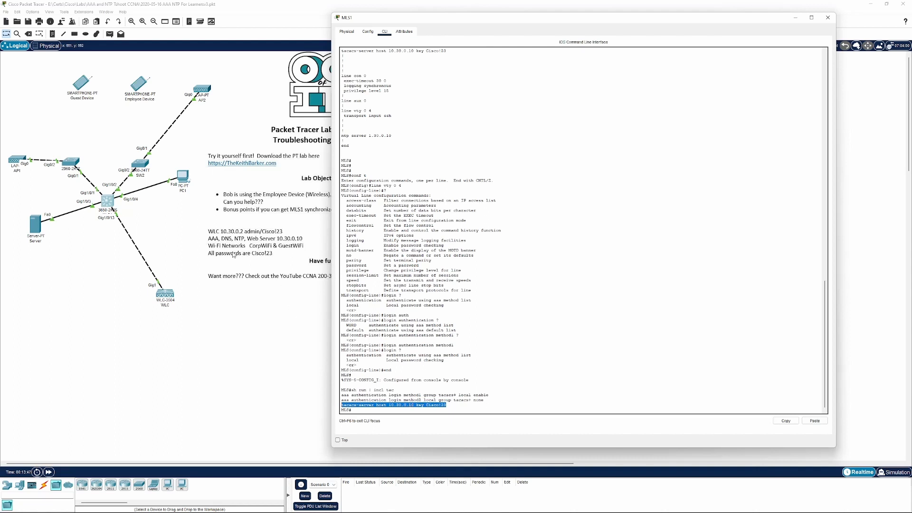
left_click(448, 404)
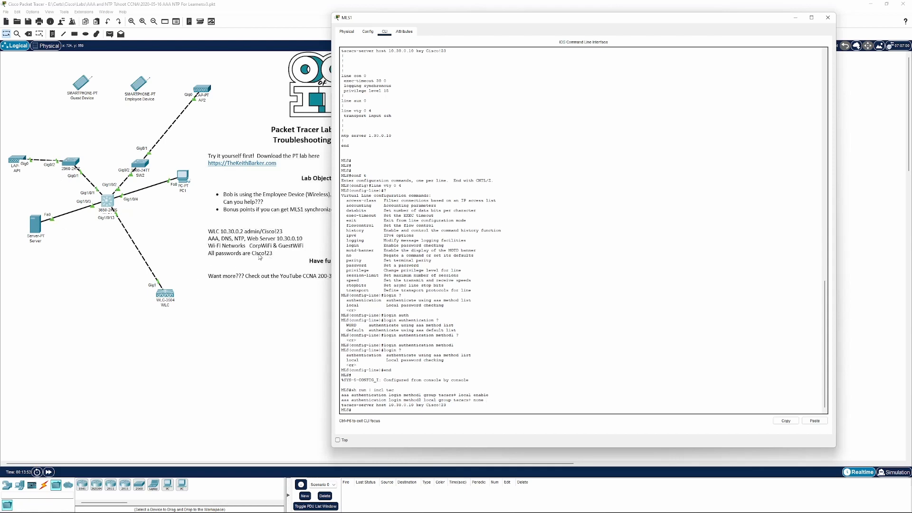
left_click(34, 224)
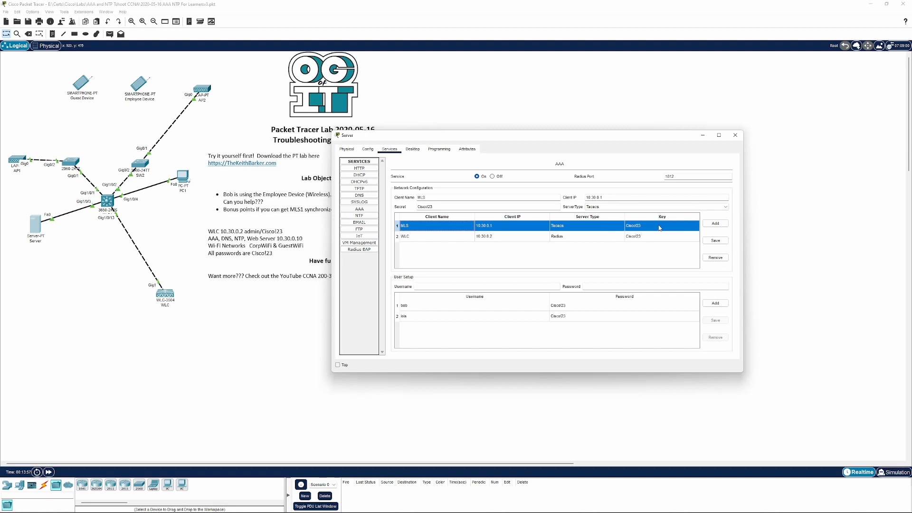
left_click(738, 139)
left_click(114, 202)
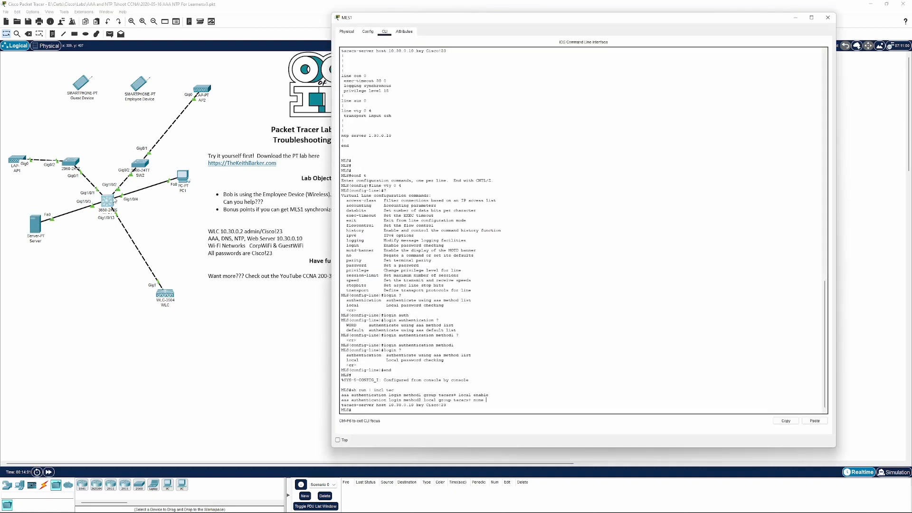
Test SSH from MLS1 to 10.10.0.1 as user bob, entering bob's password, then exit the session
key("Return")
key("Return")
key("Return")
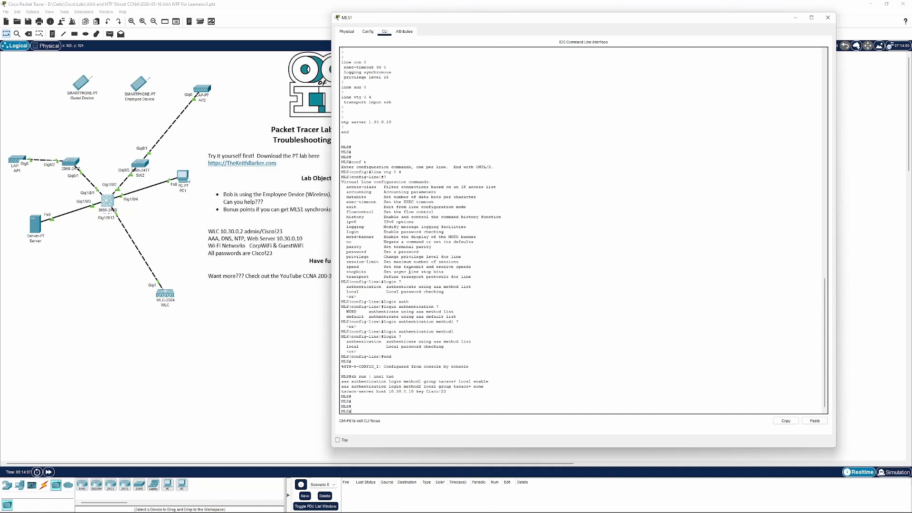
type("ssh -l bob 10.10.0.1")
key("Return")
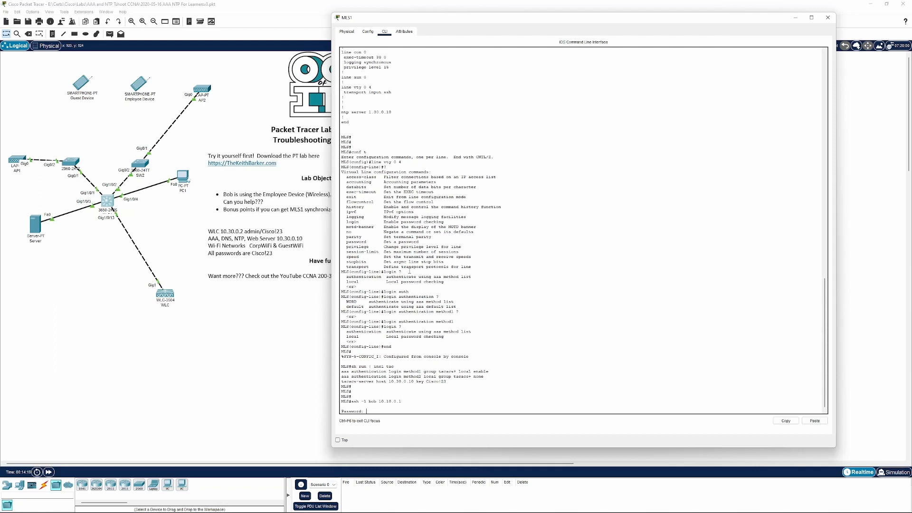
key("Return")
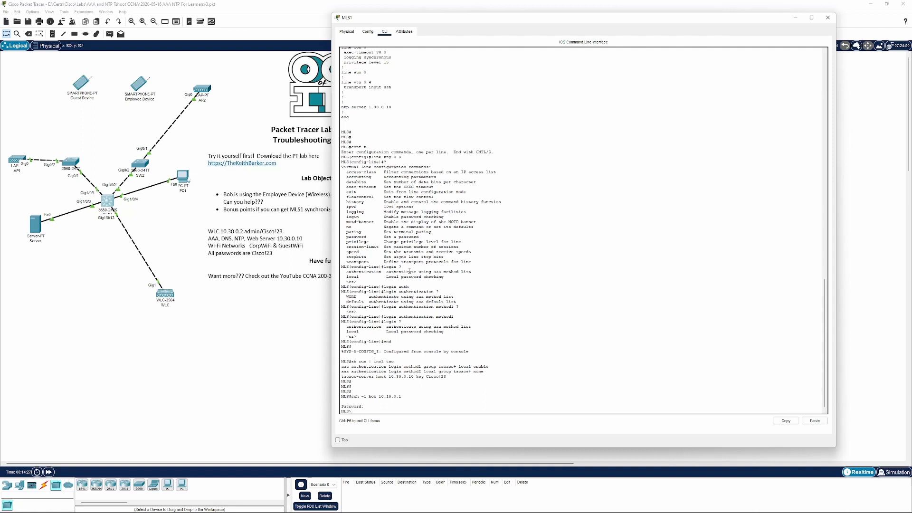
key("BackSpace")
key("BackSpace")
key("Return")
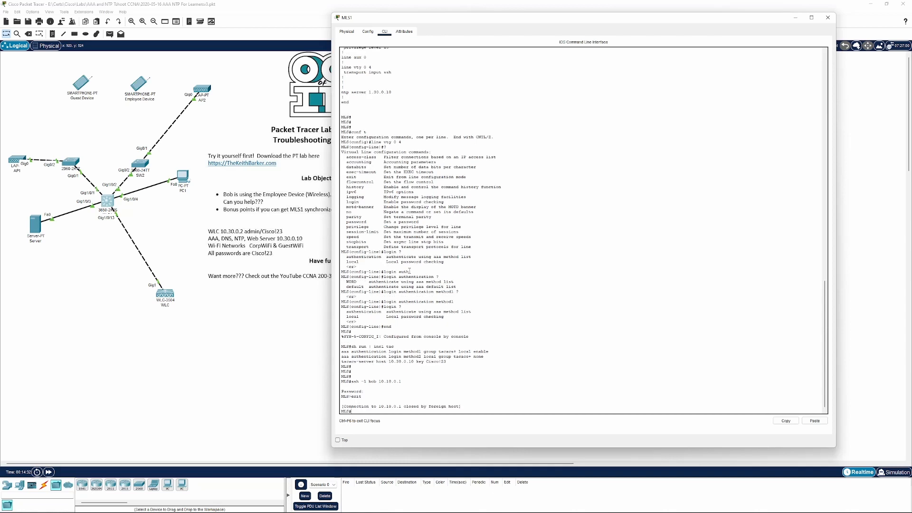
Save MLS1's running configuration and close its window
type("wr")
key("Return")
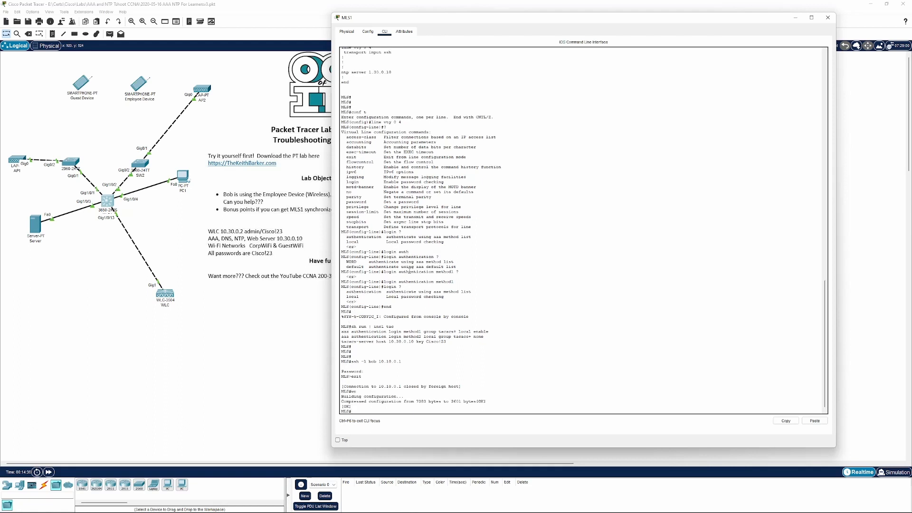
left_click(275, 334)
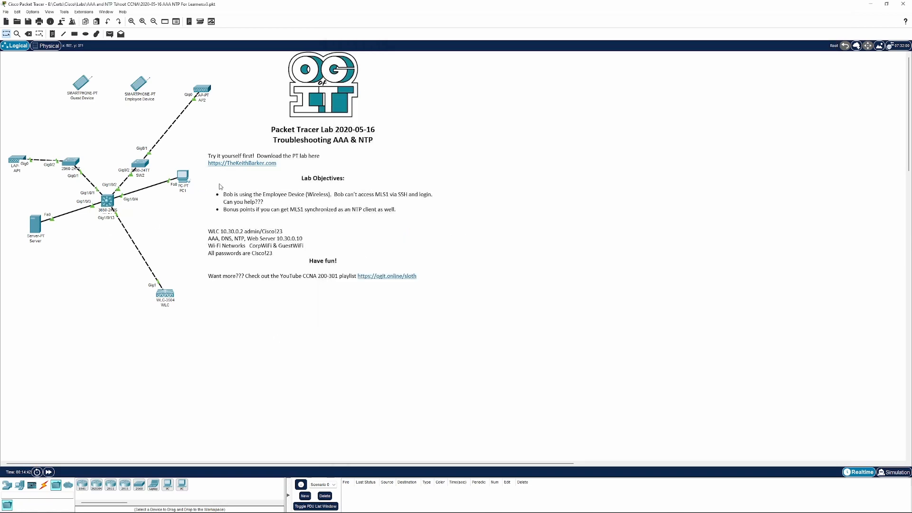
Open the WLC's configuration and inspect the management interface IP address settings
left_click(169, 296)
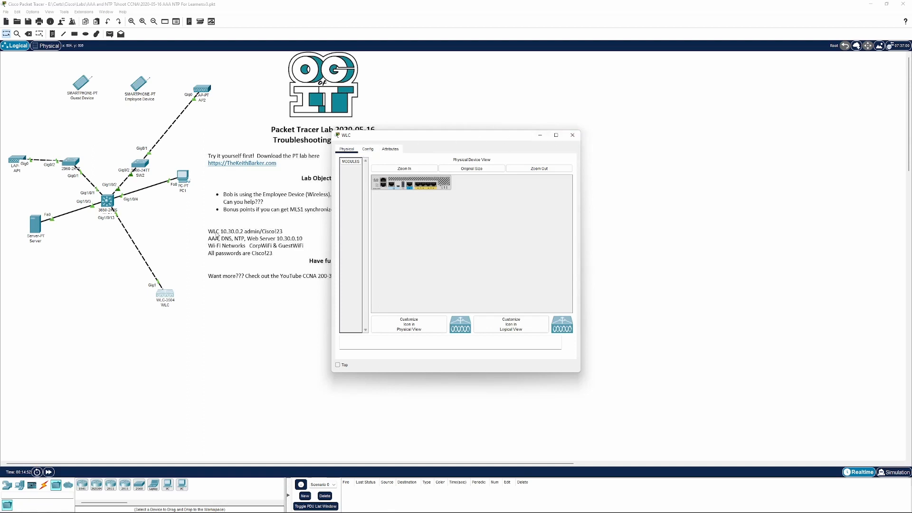
left_click(369, 149)
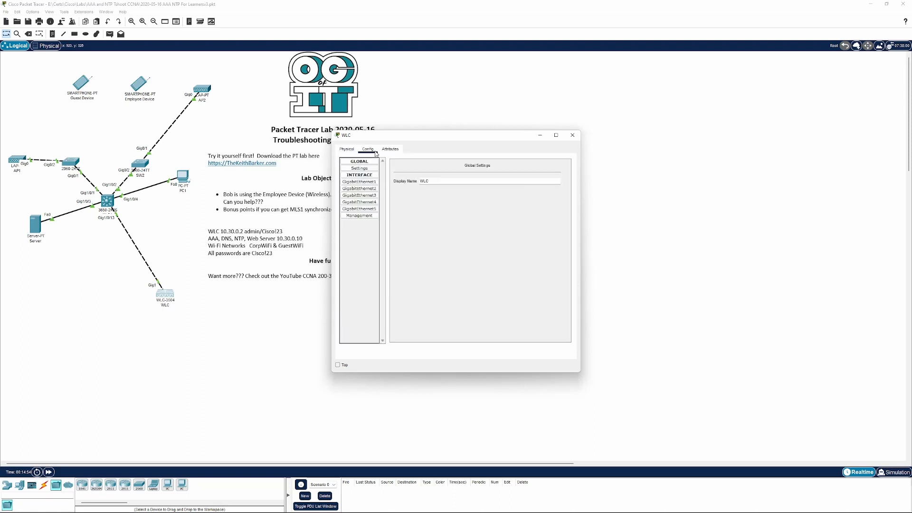
left_click(362, 184)
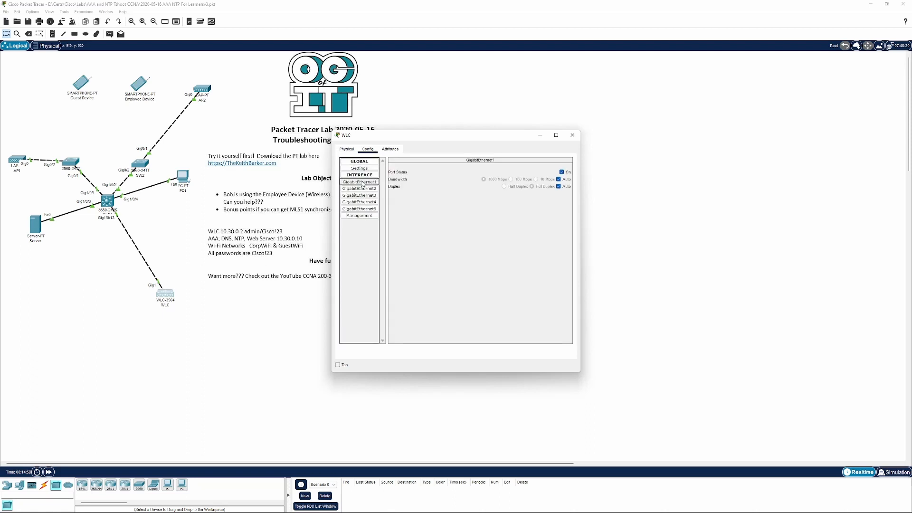
left_click(349, 217)
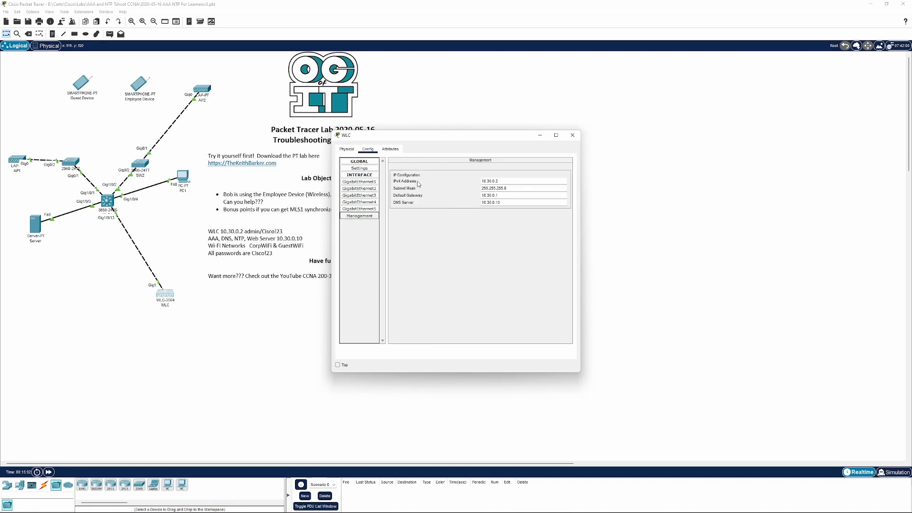
triple_click(484, 181)
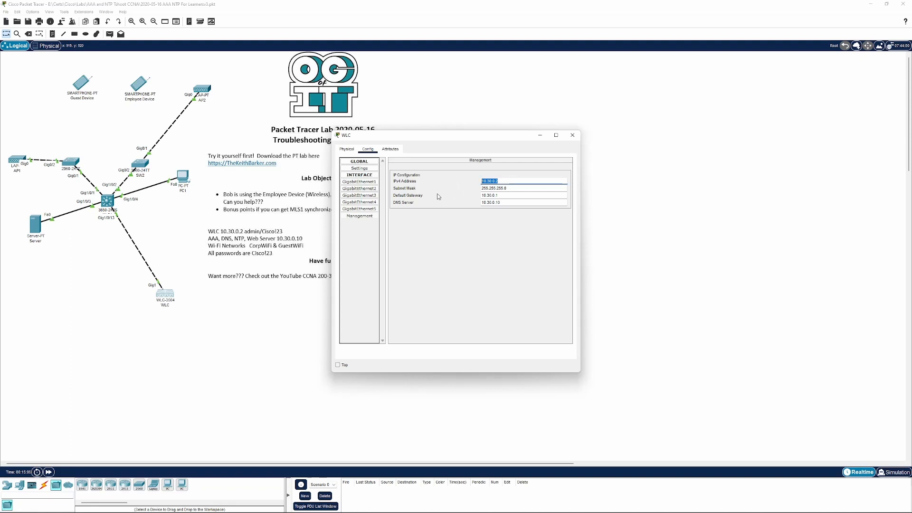
left_click(572, 135)
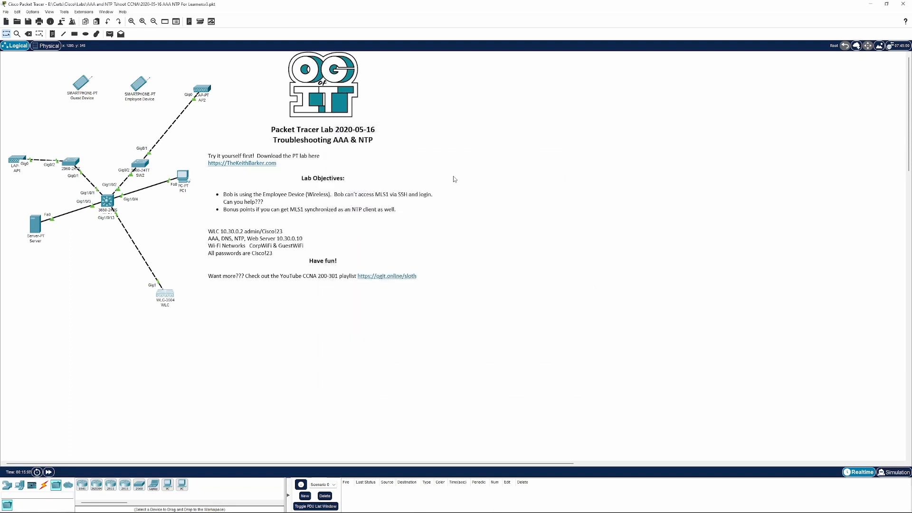
left_click(182, 179)
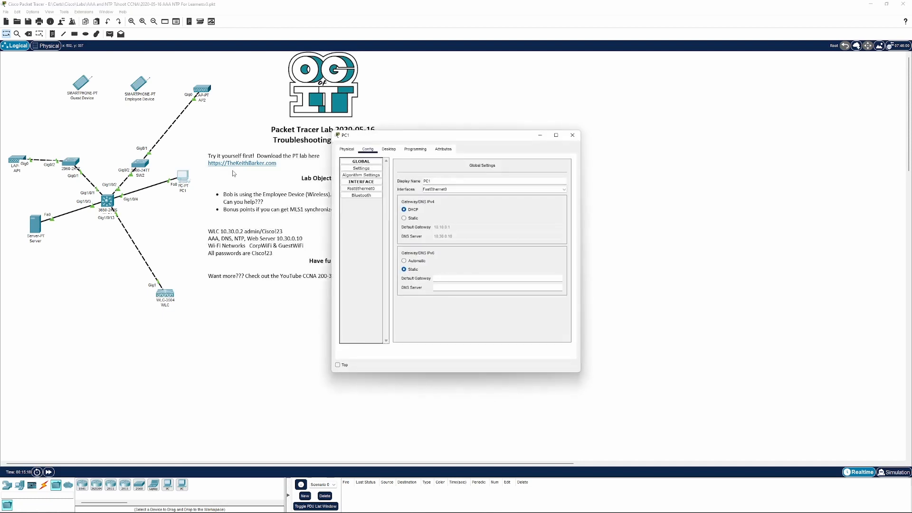
left_click(388, 149)
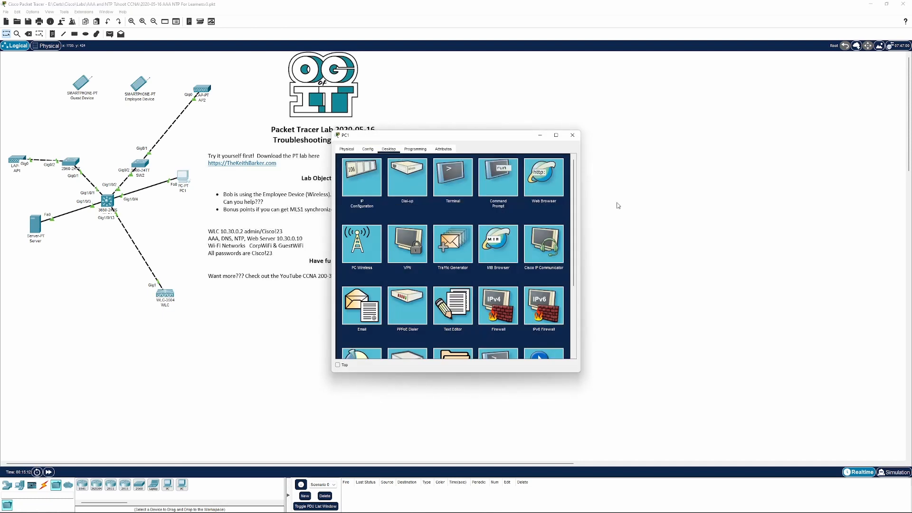
left_click_drag(580, 216, 749, 228)
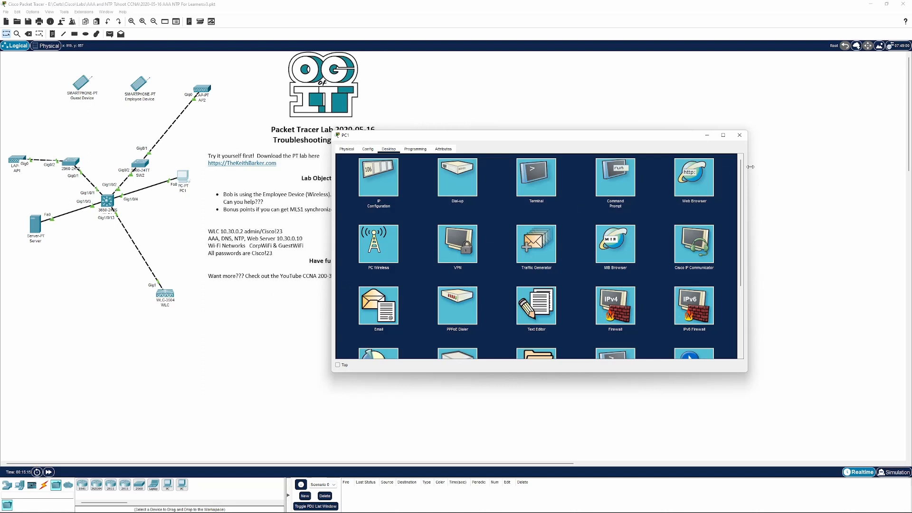
left_click(709, 174)
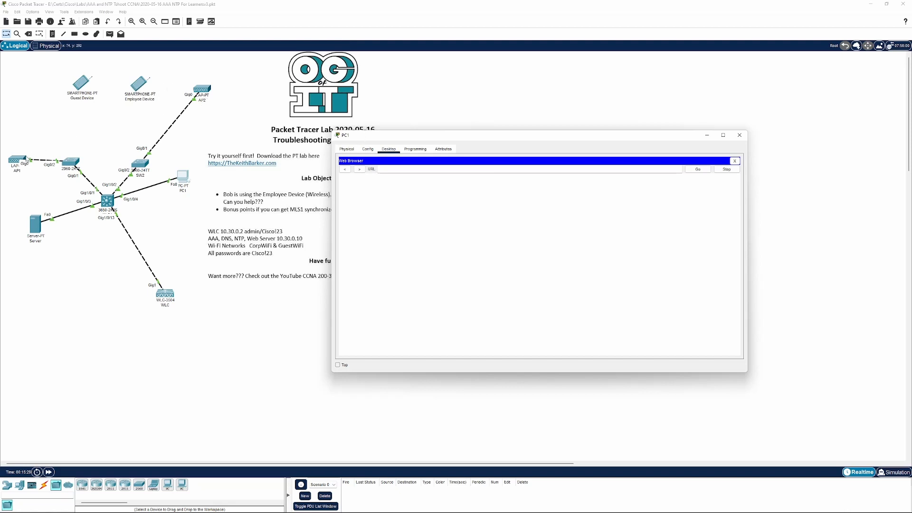
left_click(417, 170)
type("https://10.30.0.2")
key("Return")
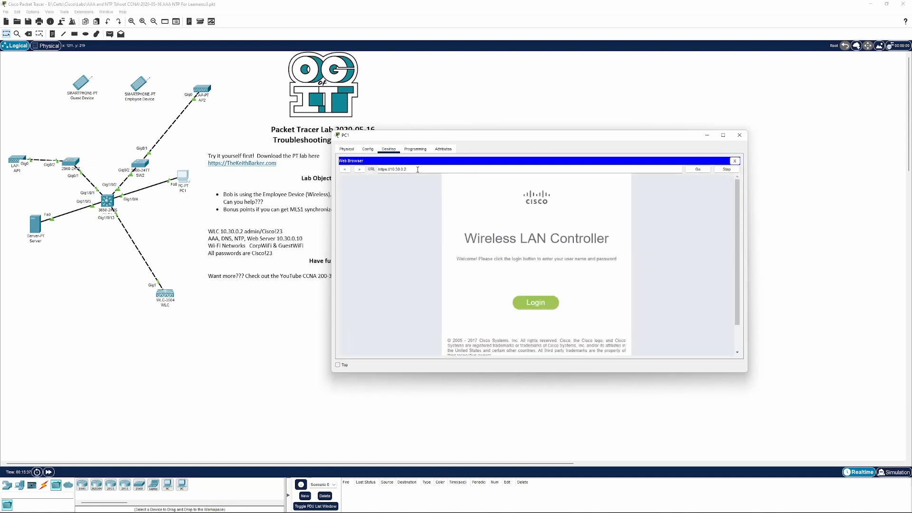
Log in to the Wireless LAN Controller as admin with the admin password
left_click(540, 304)
type("a")
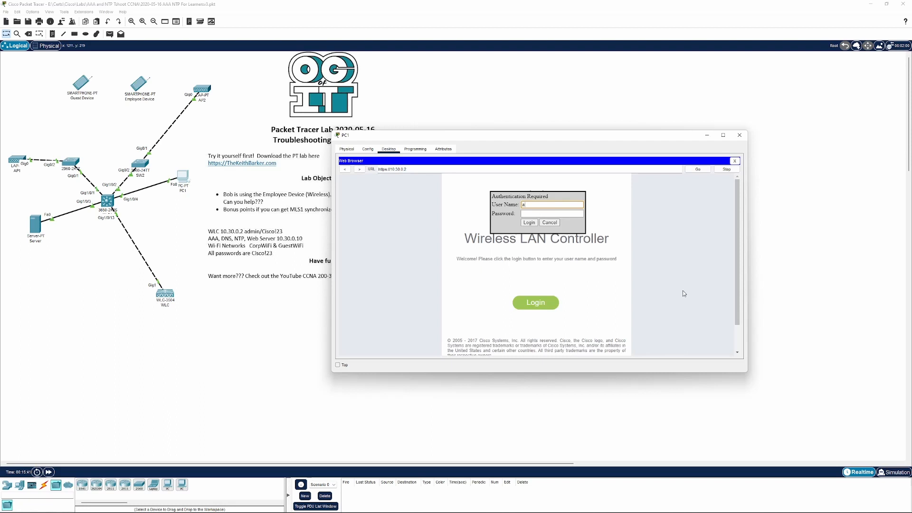
type("dmin")
key("Tab")
key("Return")
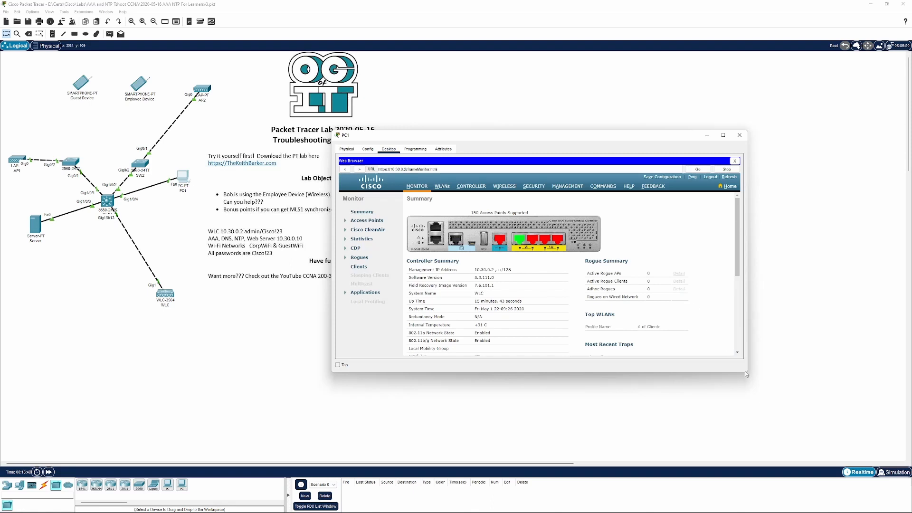
Edit the CorpWiFi WLAN, enable its status, apply the change, and close PC1's window
left_click_drag(745, 373, 841, 468)
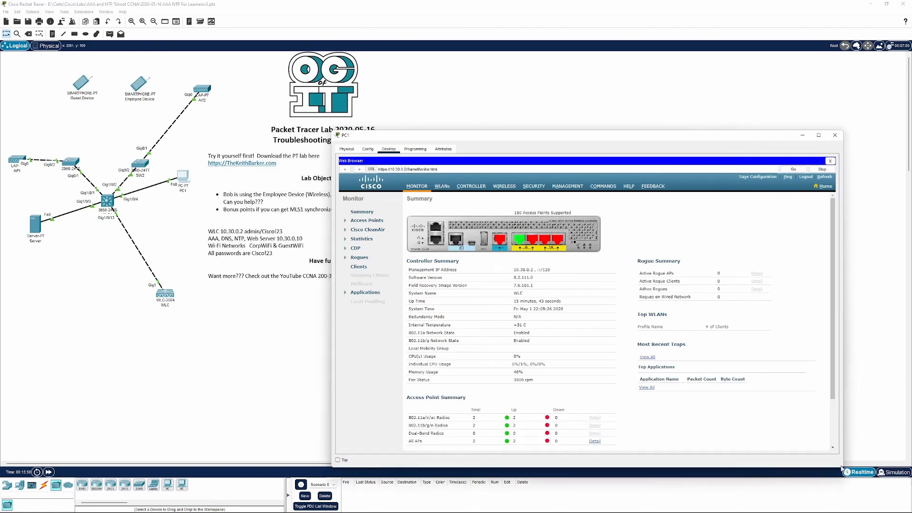
left_click_drag(536, 137, 462, 117)
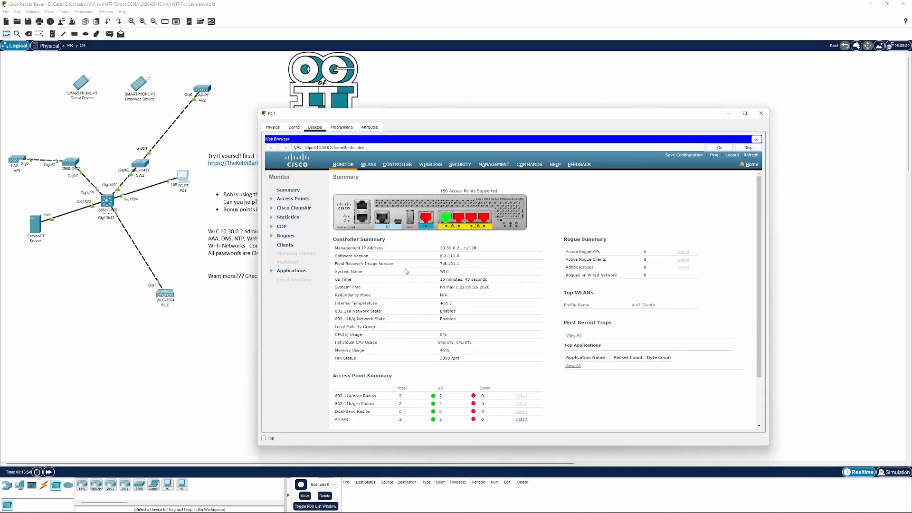
left_click(369, 165)
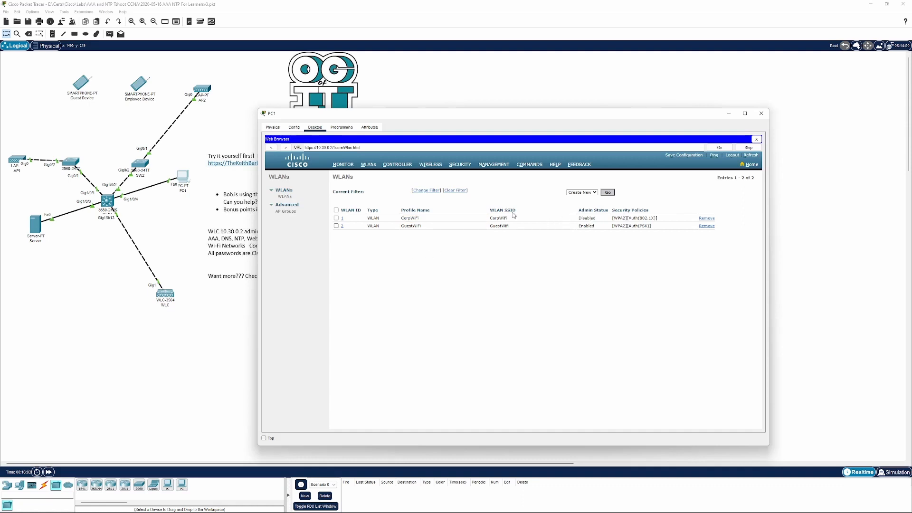
double_click(587, 218)
left_click(521, 260)
left_click(342, 219)
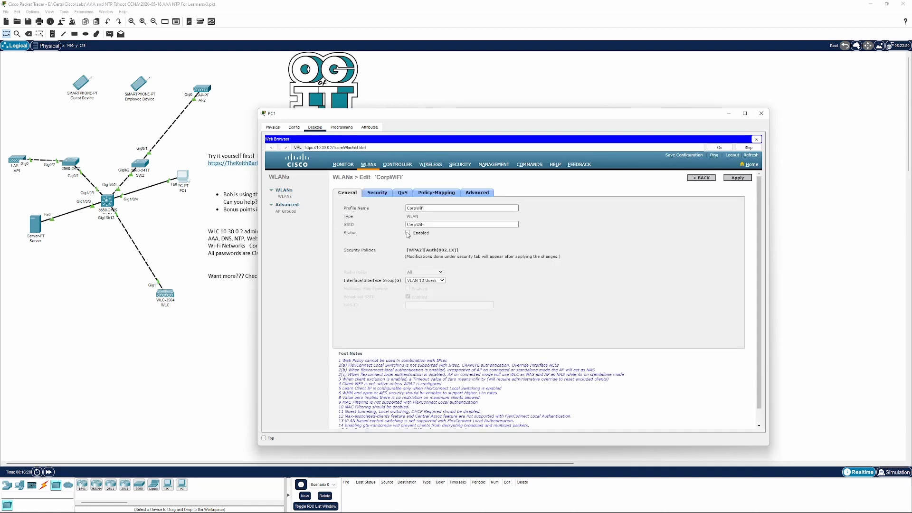
left_click(408, 232)
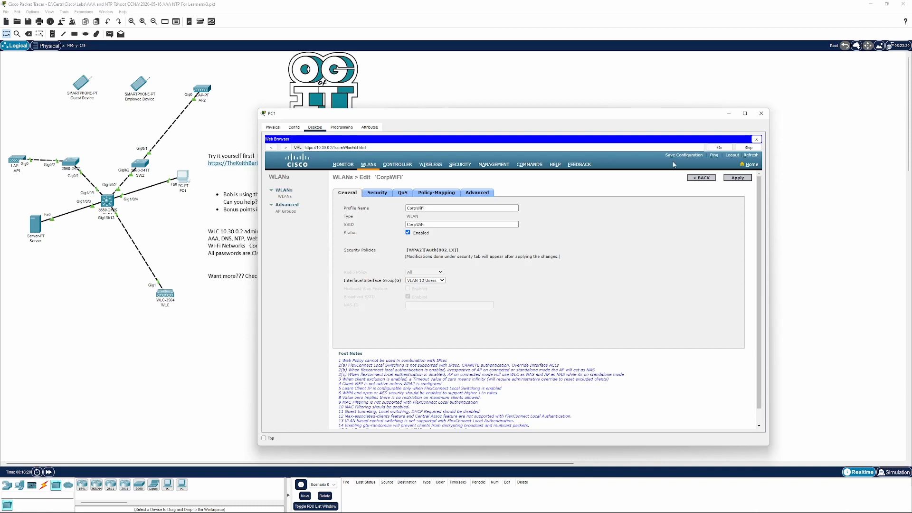
left_click(737, 179)
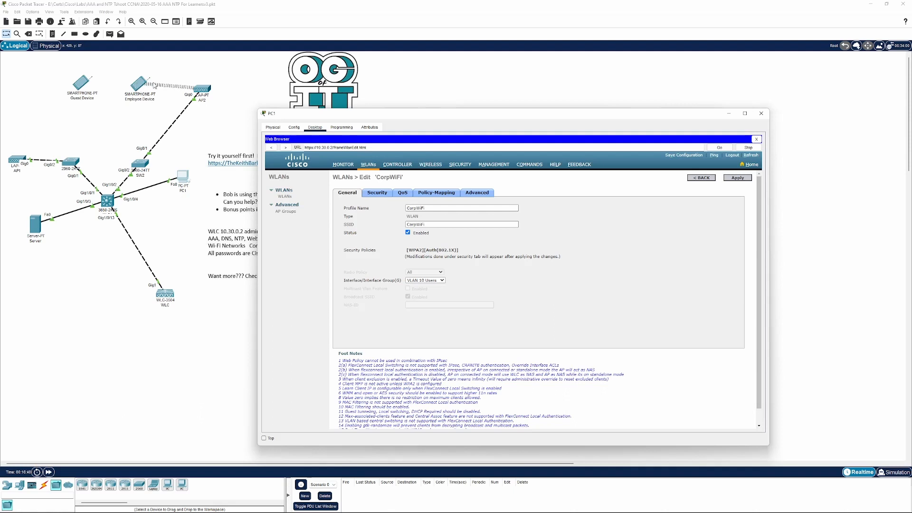
left_click(761, 114)
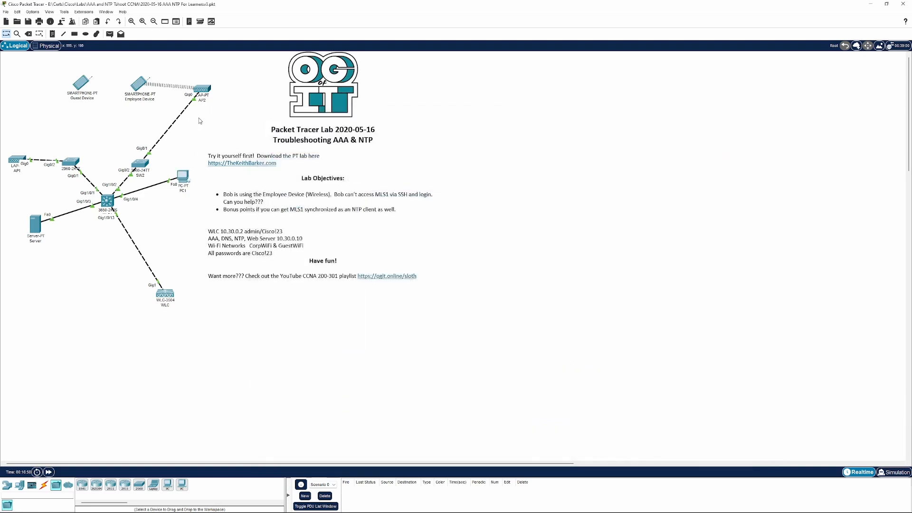
Inspect the Employee Device's Wireless0 interface settings
left_click(136, 88)
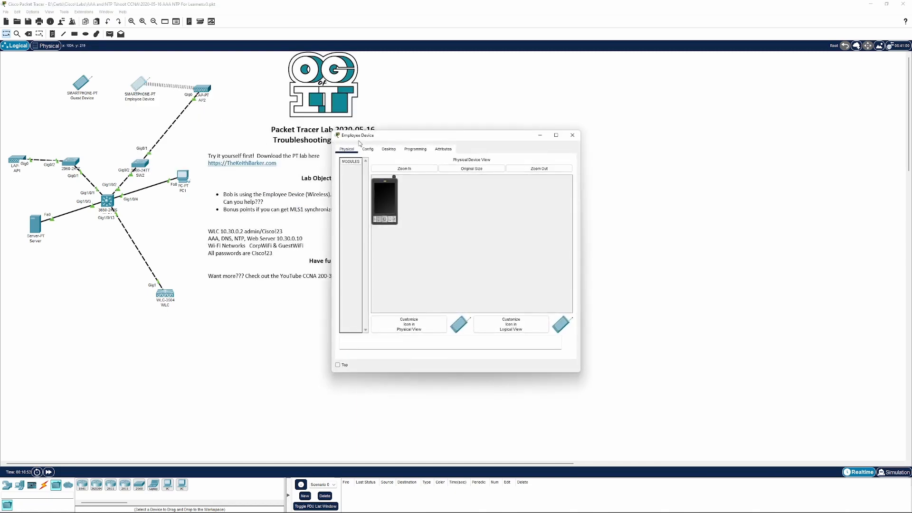
left_click(367, 149)
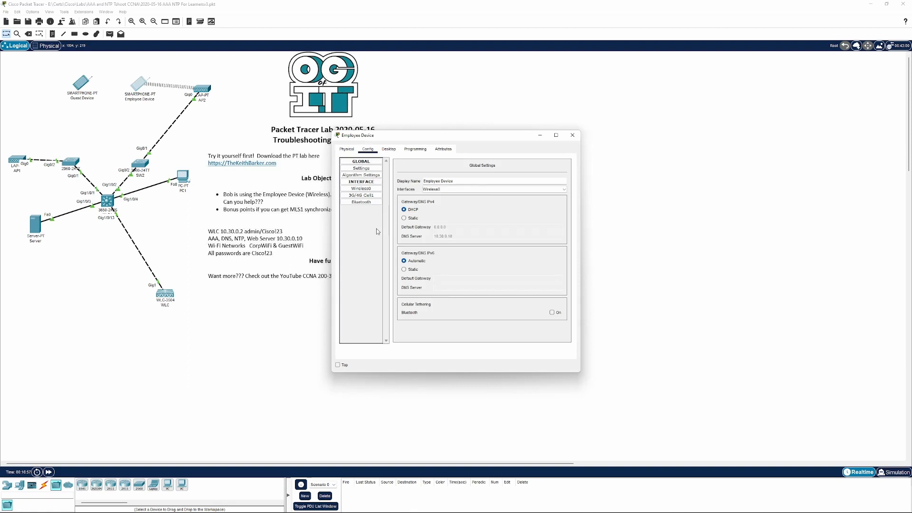
left_click(356, 189)
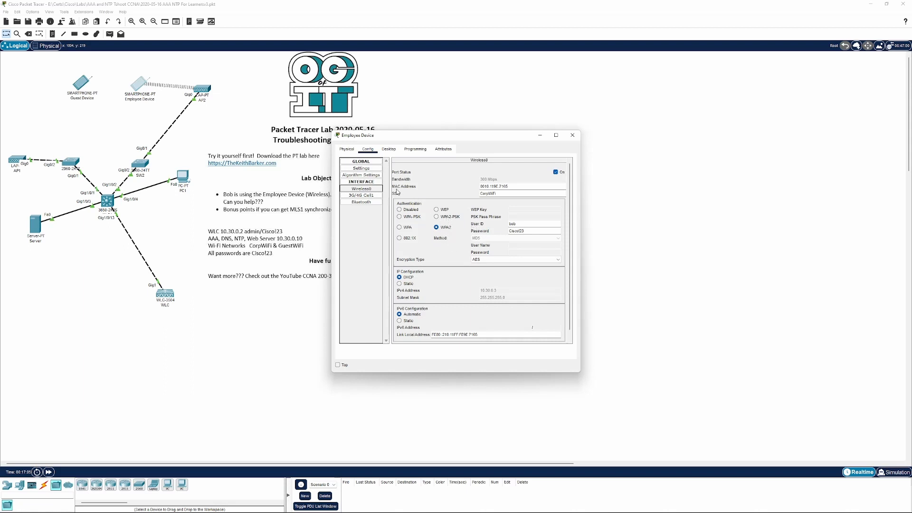
On the Employee Device, open the command prompt and display its full IP configuration with ipconfig /all
left_click(388, 149)
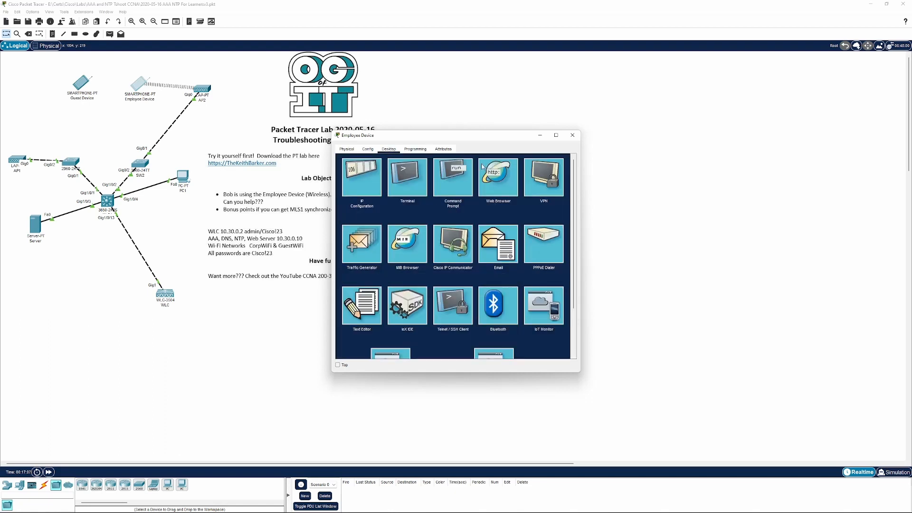
left_click_drag(580, 202, 755, 202)
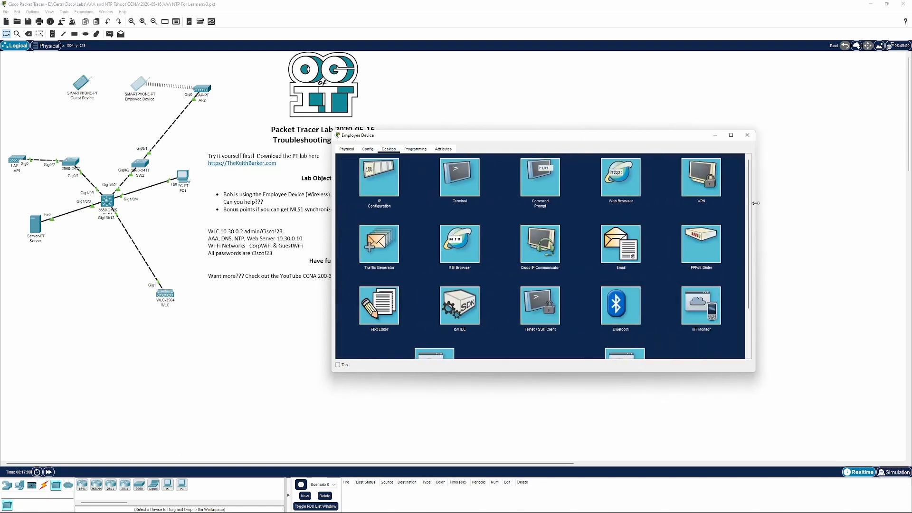
left_click_drag(640, 139, 580, 146)
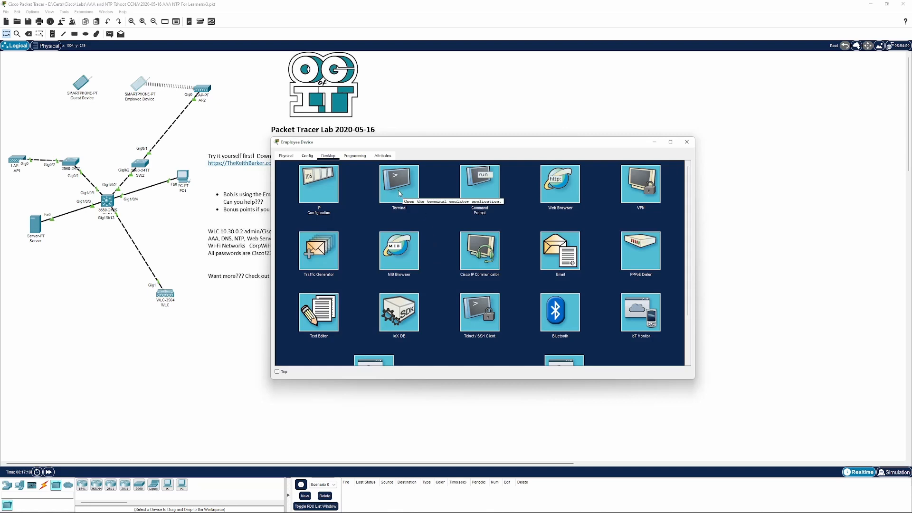
left_click(417, 192)
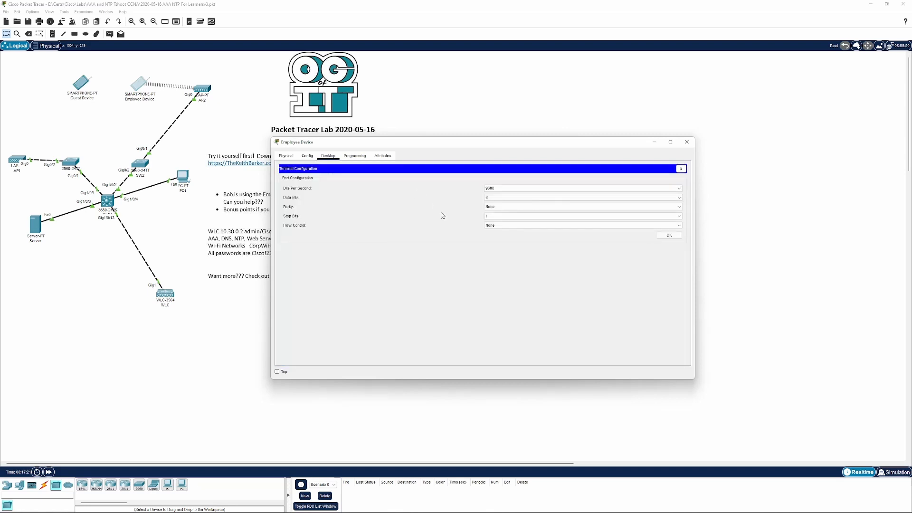
left_click(681, 169)
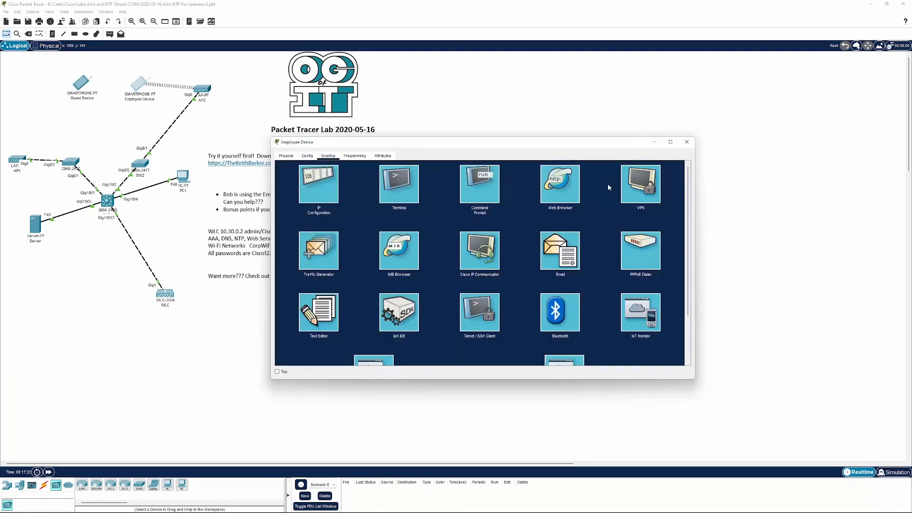
left_click(480, 184)
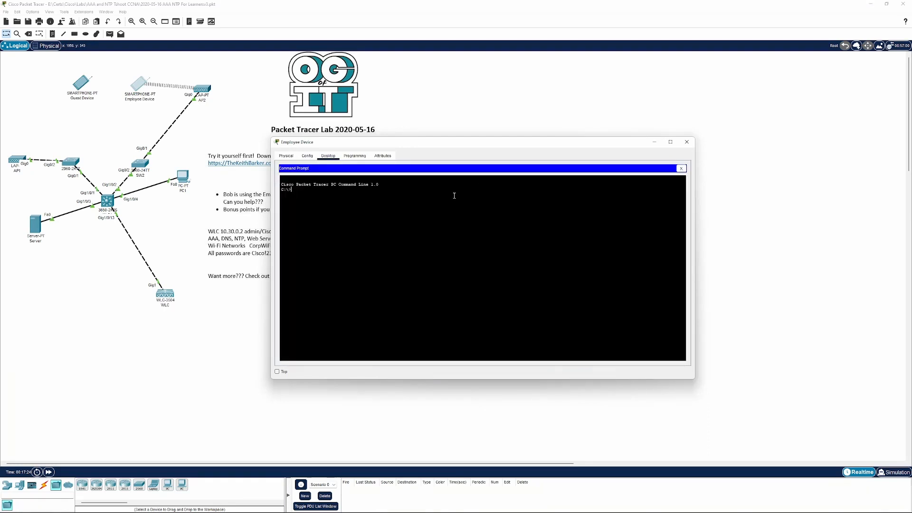
type("ip")
key("BackSpace")
key("BackSpace")
key("BackSpace")
key("BackSpace")
type("nfig /all")
key("Return")
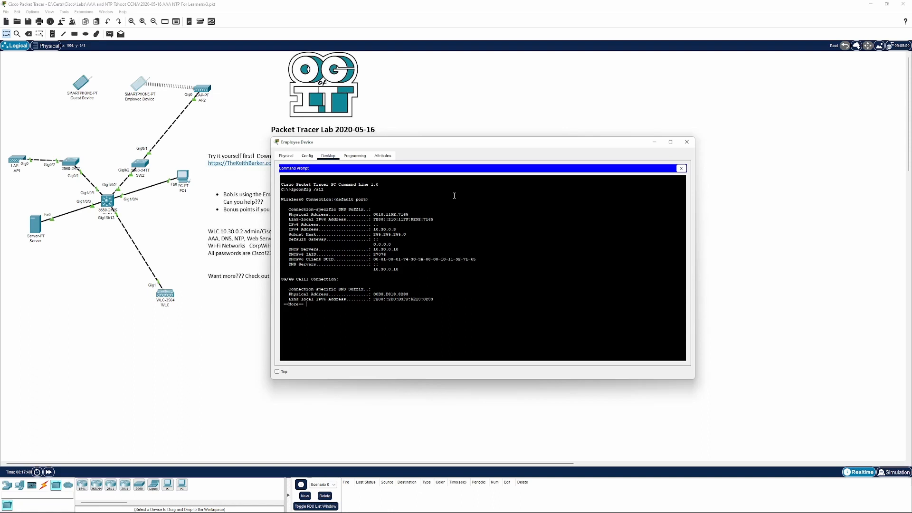
key("Return")
key("space")
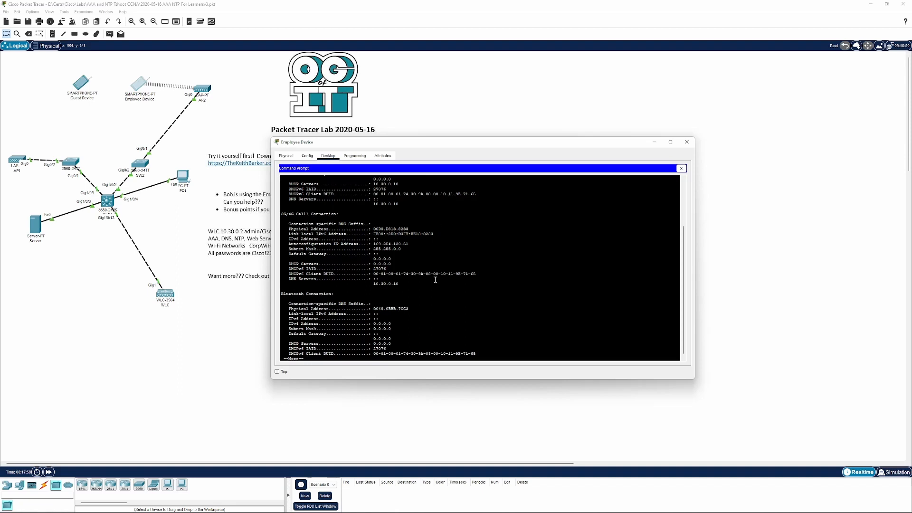
key("space")
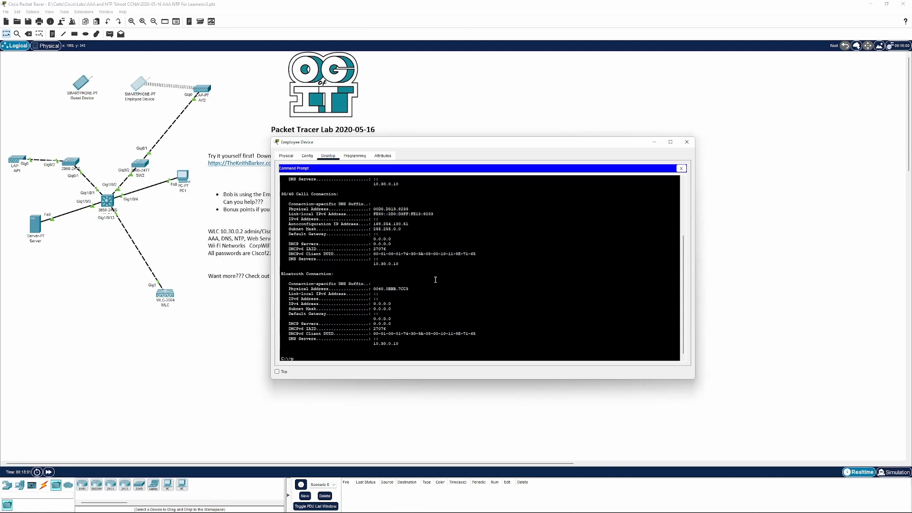
Ping MLS1 at 10.30.0.1 from the Employee Device
type("ing 10.30.0.1")
key("Return")
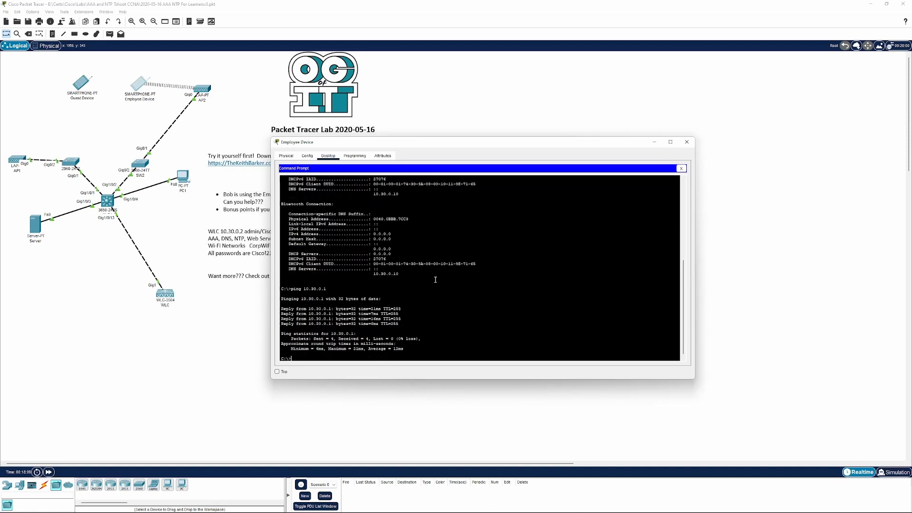
SSH to 10.30.0.1 as bob with his password, enter enable mode with the enable password, exit, and close the Employee Device
type("ssh -l bob 10.30.0.1")
key("Return")
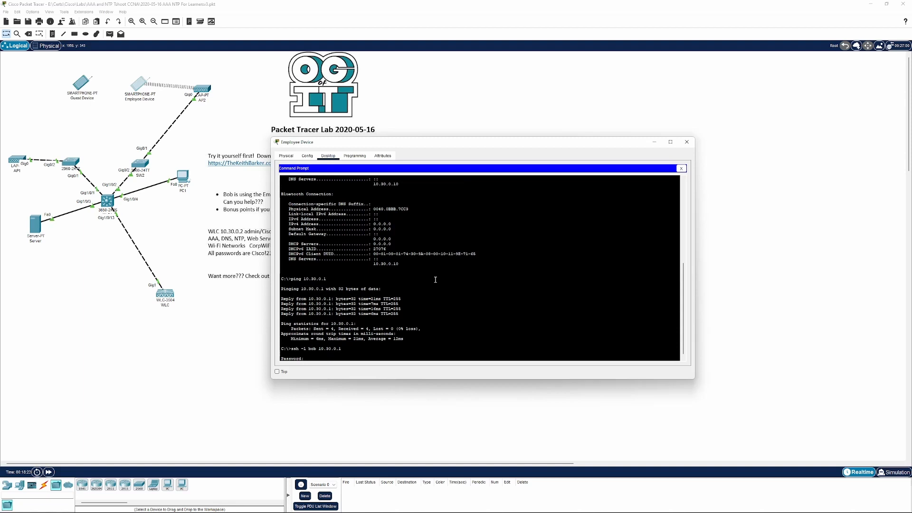
key("Return")
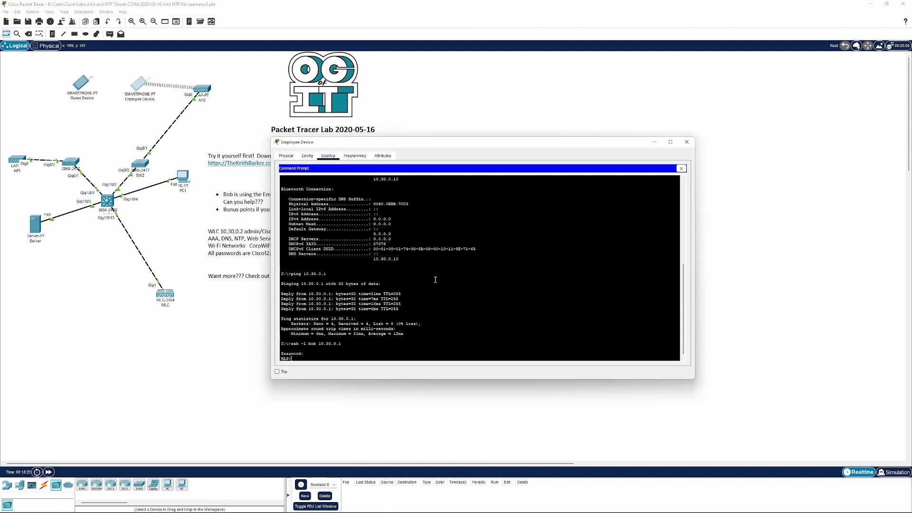
type("en")
key("Return")
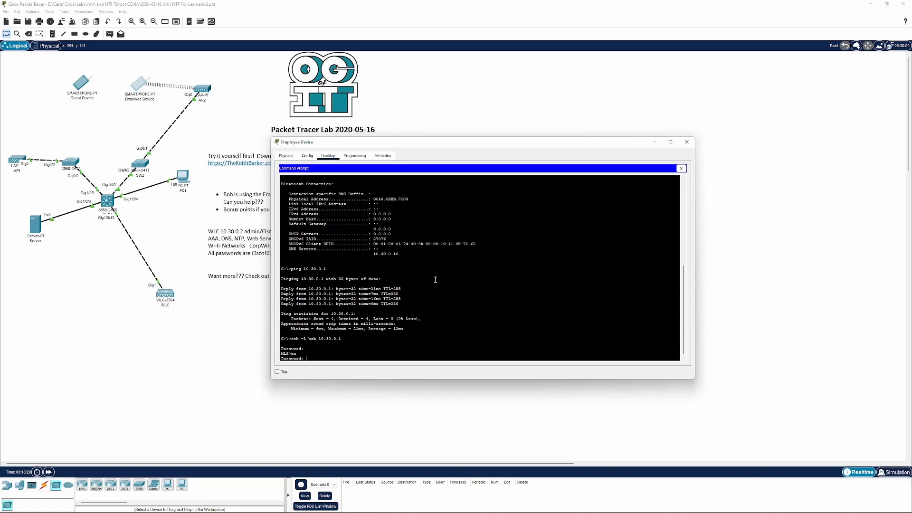
key("Return")
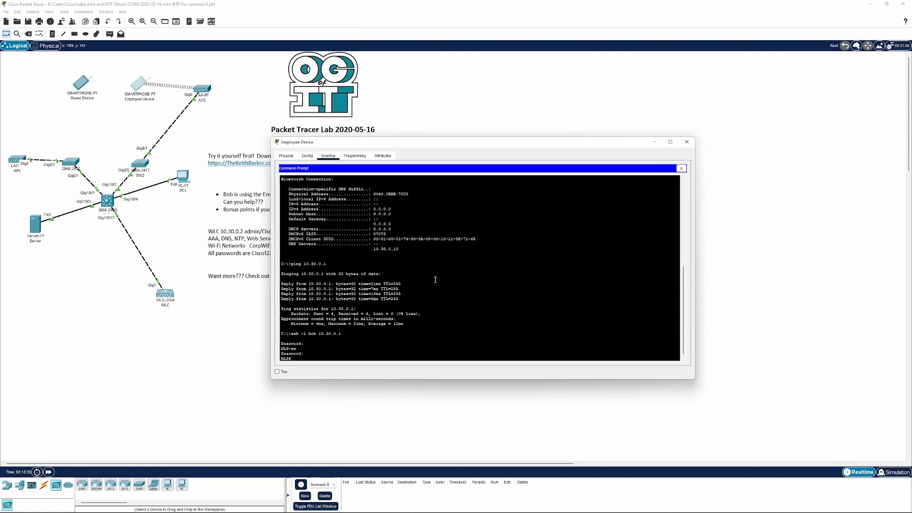
type("exit")
key("Return")
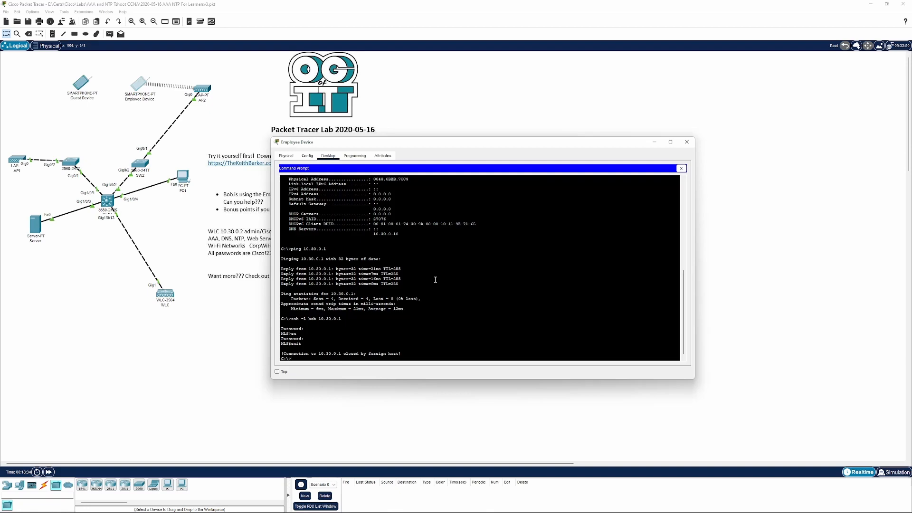
left_click(681, 168)
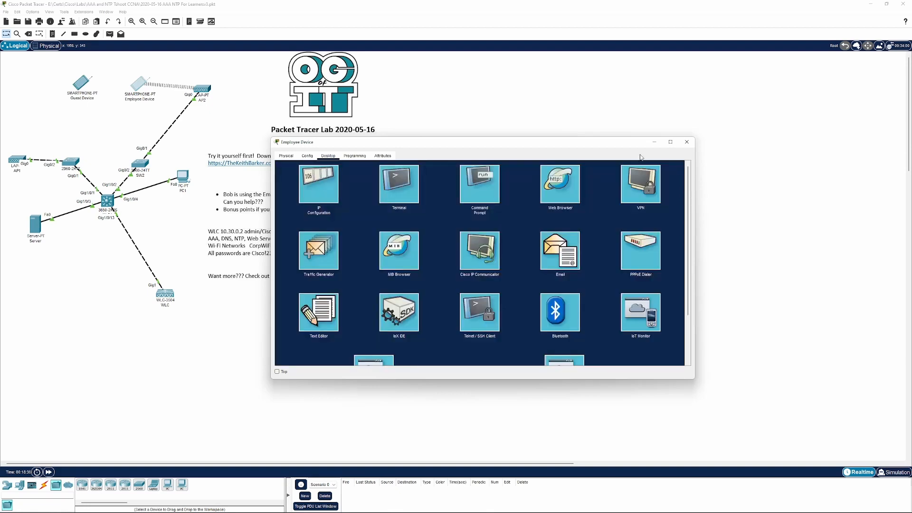
left_click(691, 144)
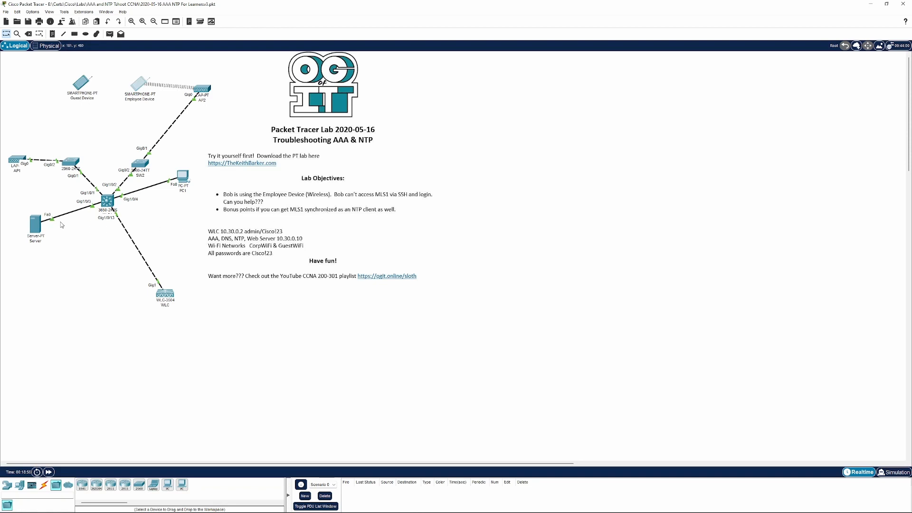
Open the Server's NTP service settings and set the NTP date to July 3, 2022
left_click(36, 223)
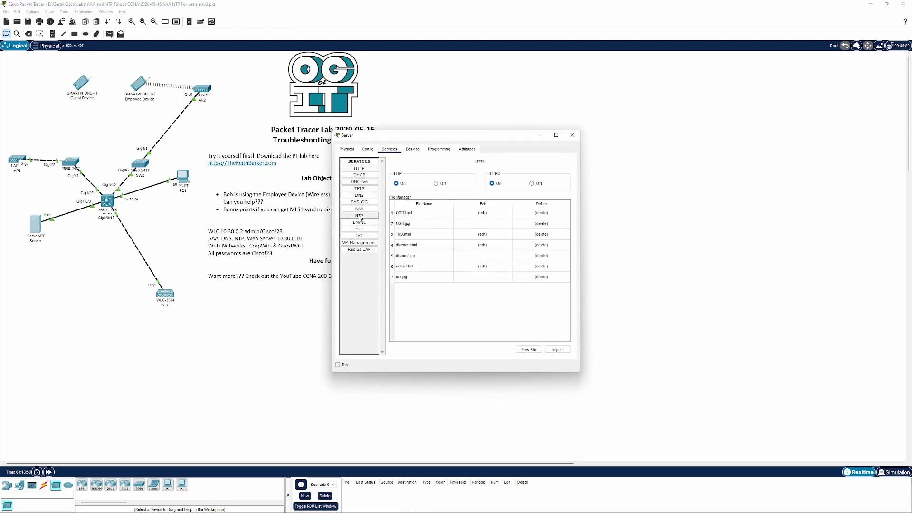
left_click(359, 216)
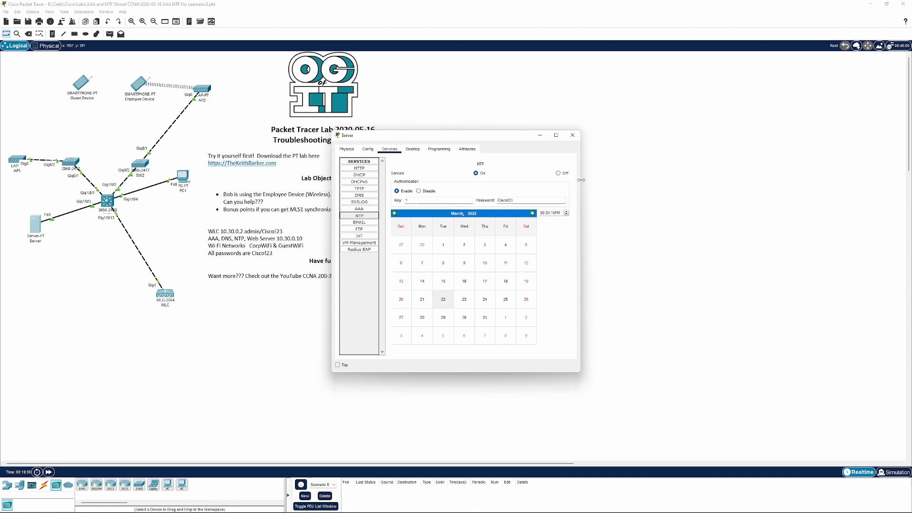
left_click_drag(580, 180, 716, 177)
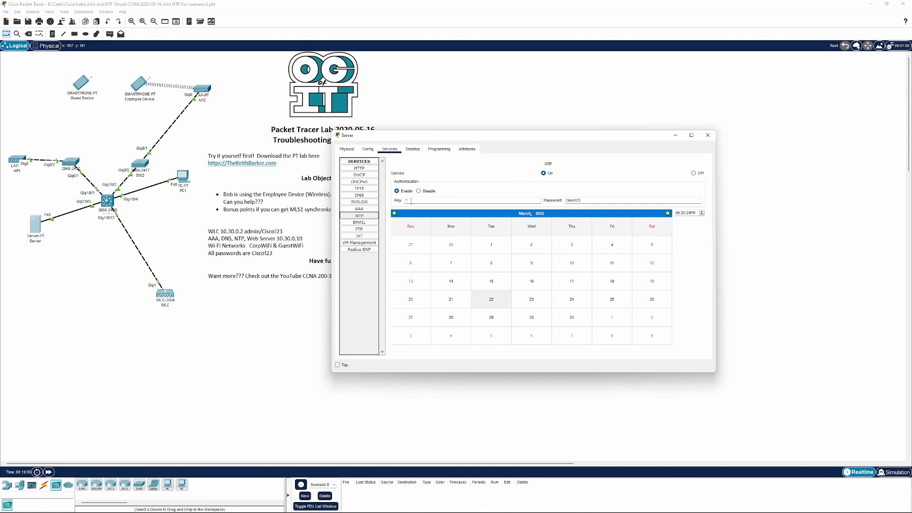
left_click(577, 199)
mouse_move(660, 511)
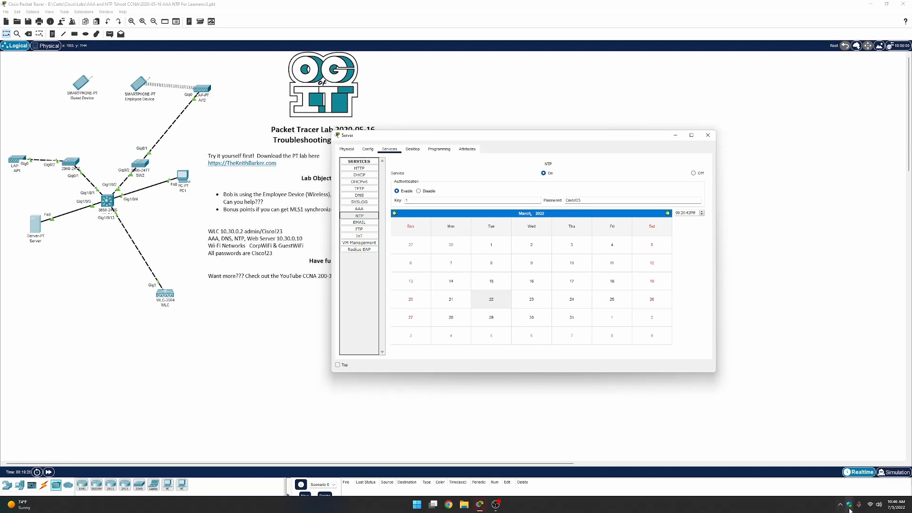
mouse_move(898, 510)
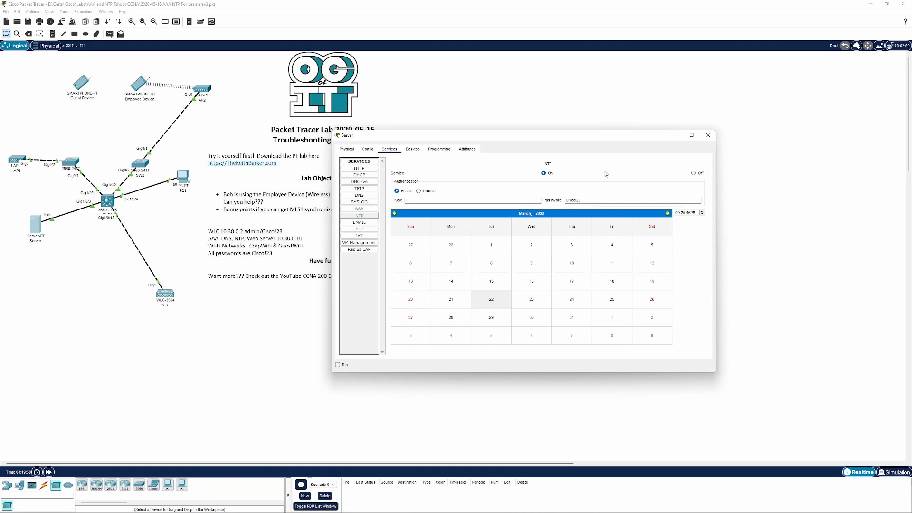
left_click(667, 214)
left_click(667, 213)
left_click(667, 213)
left_click(667, 213)
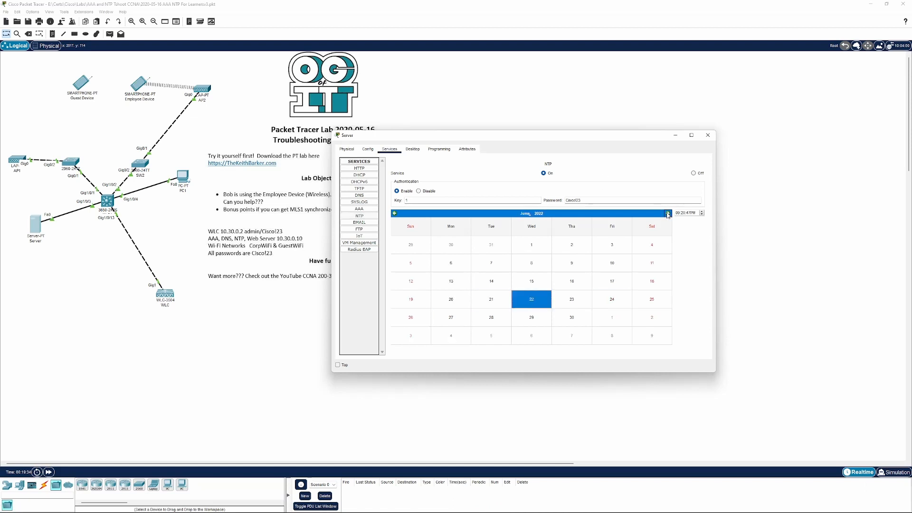
left_click(667, 214)
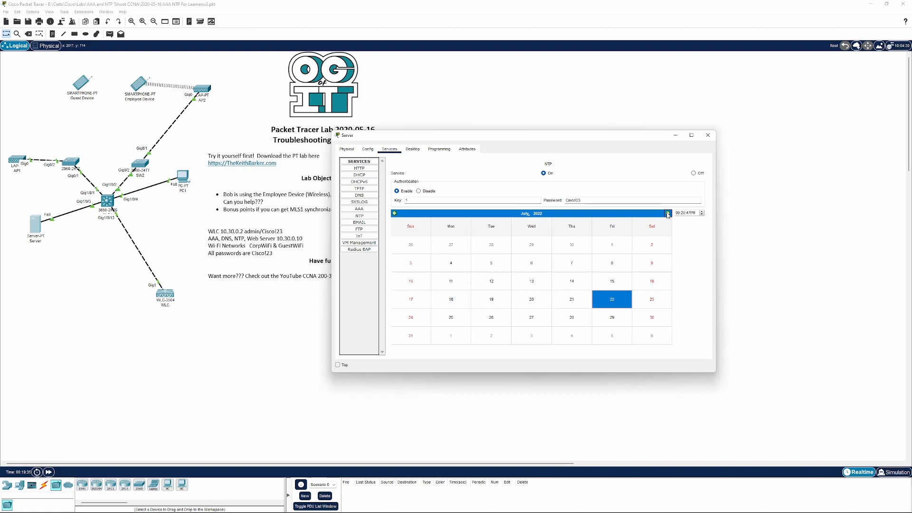
left_click(421, 267)
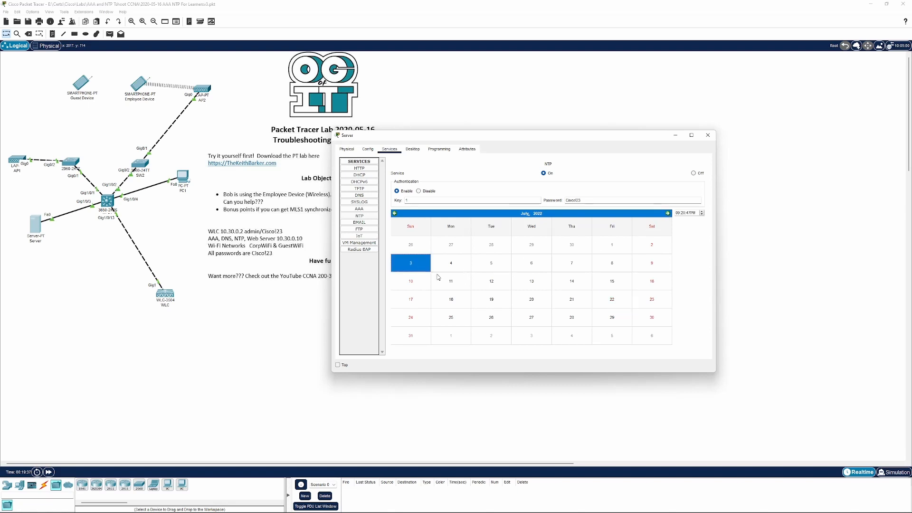
Set the Server's NTP time to 10:46:55 AM and close the Server window
left_click(683, 213)
key("Up")
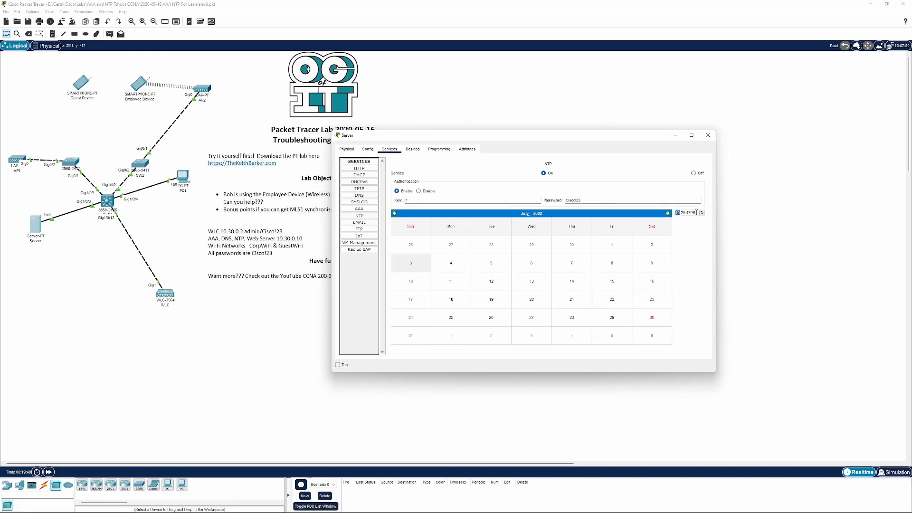
left_click(687, 212)
left_click(701, 212)
left_click(701, 213)
left_click(701, 212)
left_click(701, 212)
left_click(693, 212)
left_click(701, 211)
left_click(709, 135)
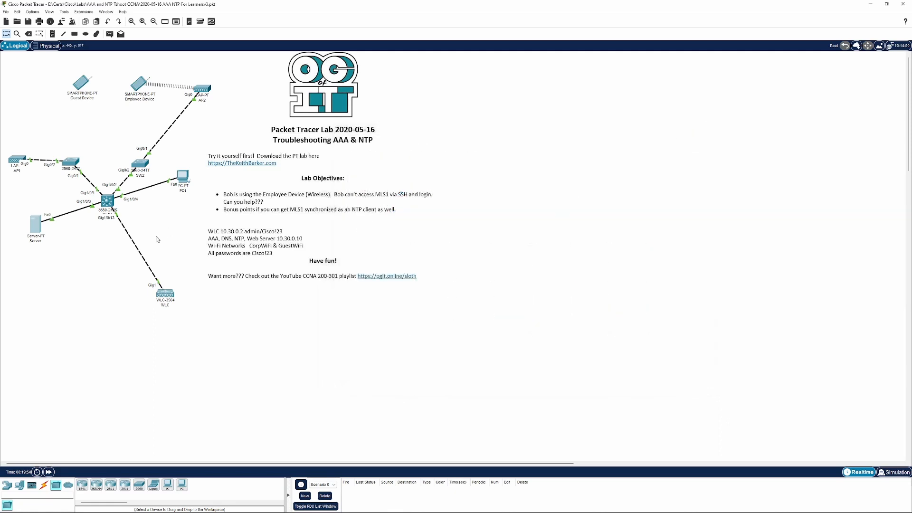
Open MLS1's CLI and review the ntp server line in its configuration
left_click(107, 201)
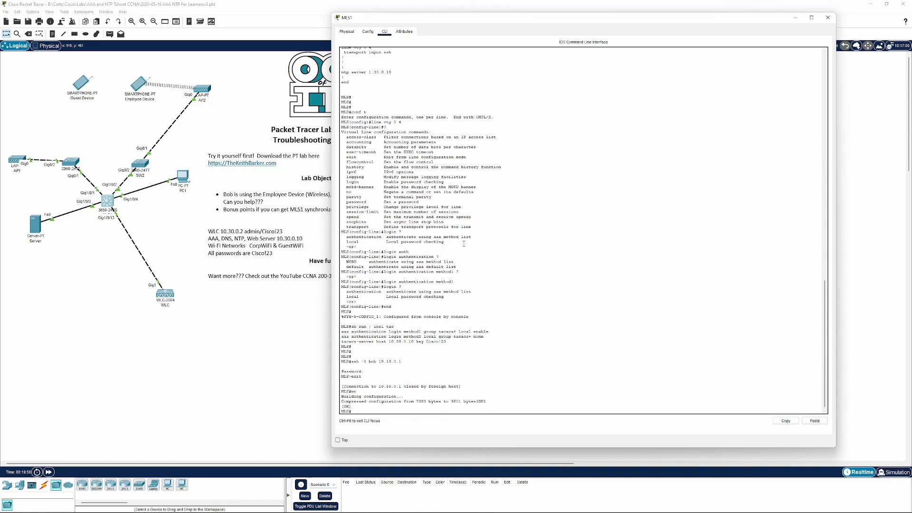
scroll(464, 244, "up", 4)
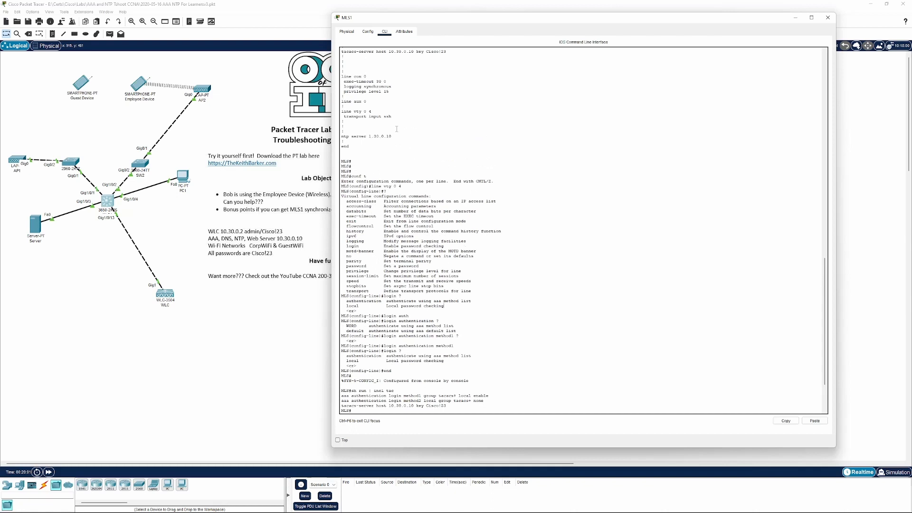
key("shift+Home")
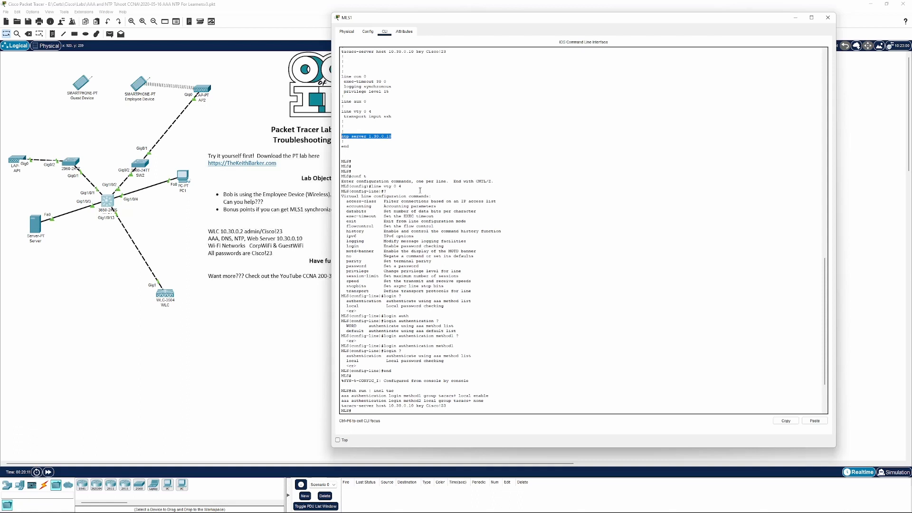
left_click(416, 201)
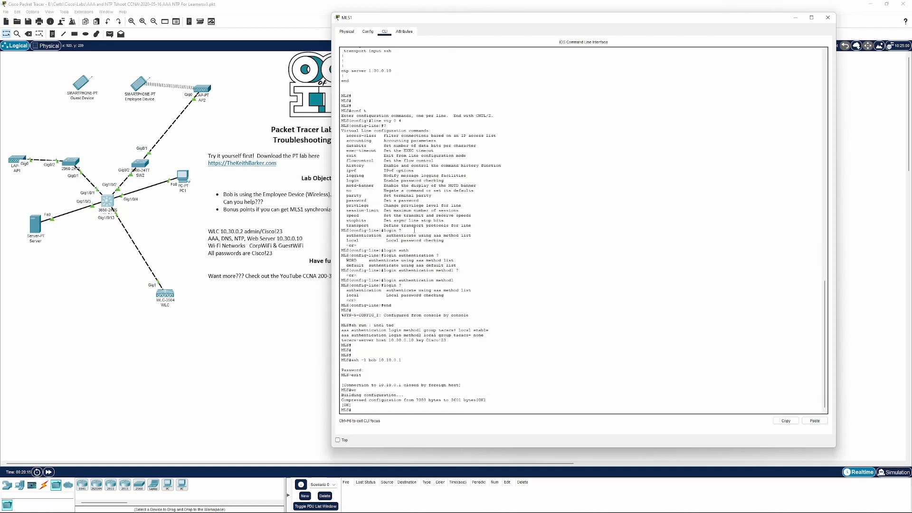
key("Return")
key("Return")
key("Return")
key("Return")
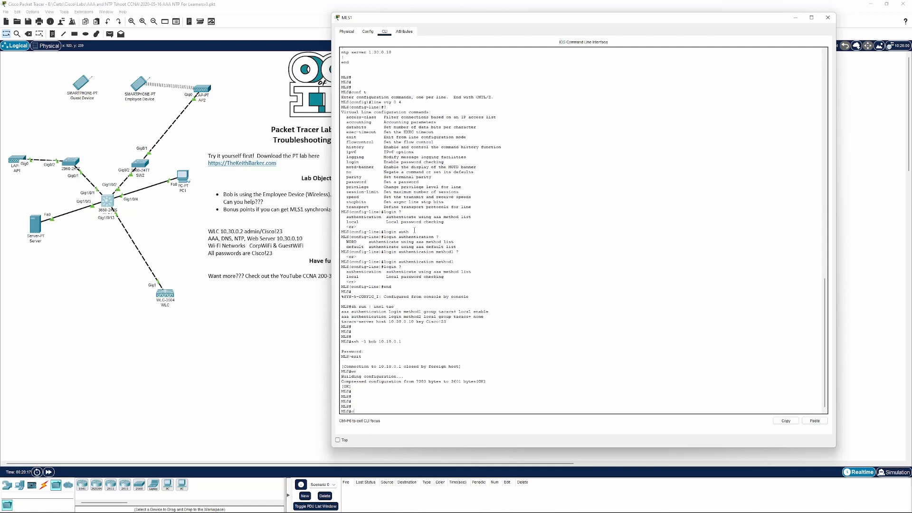
Enter global configuration on MLS1 and remove the incorrect NTP server 1.30.0.10
type("conf t")
key("Return")
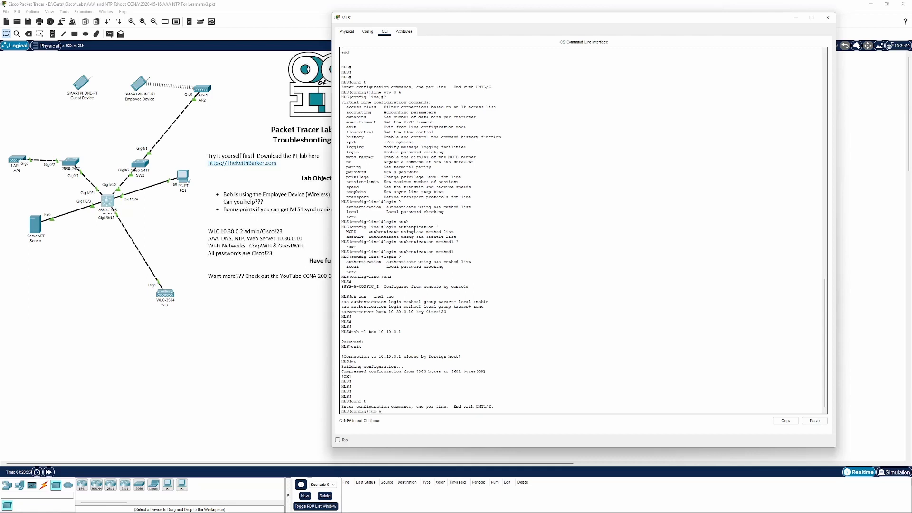
type("?")
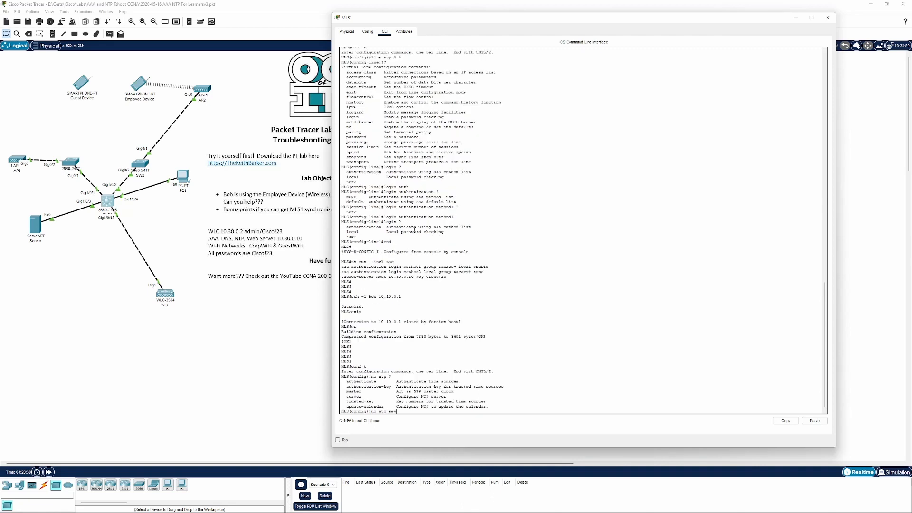
type("server")
type("1.30.0.10")
key("Return")
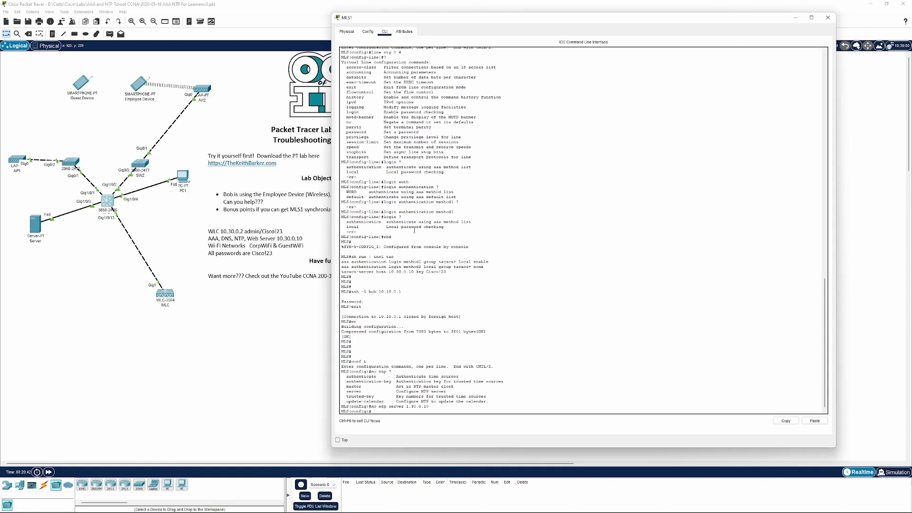
Configure 10.30.0.10 as MLS1's NTP server, leave configuration mode, and save the configuration
key("BackSpace")
type("tp server 10.30.0.10")
key("Return")
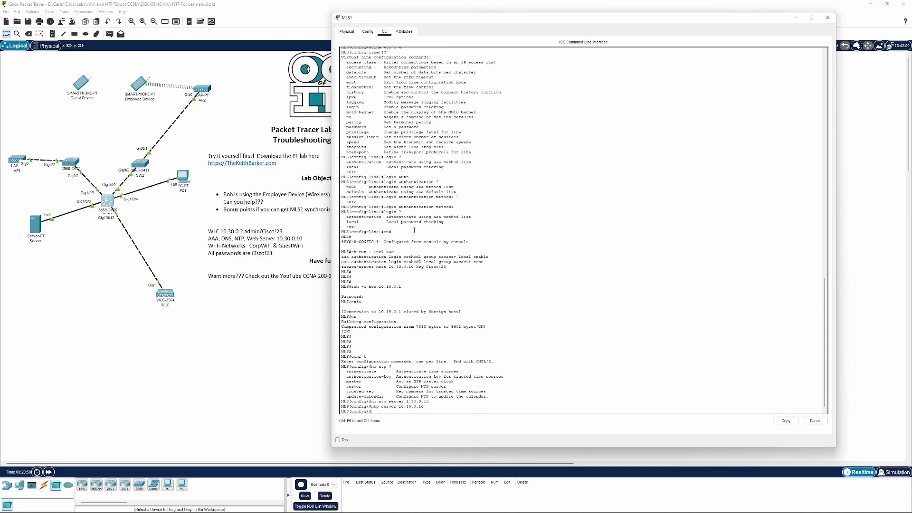
type("end")
key("Return")
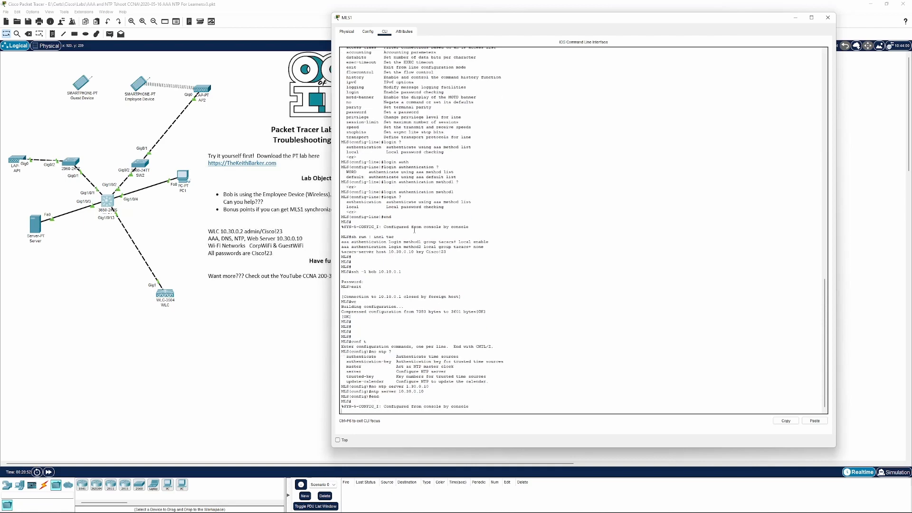
type("wr")
key("Return")
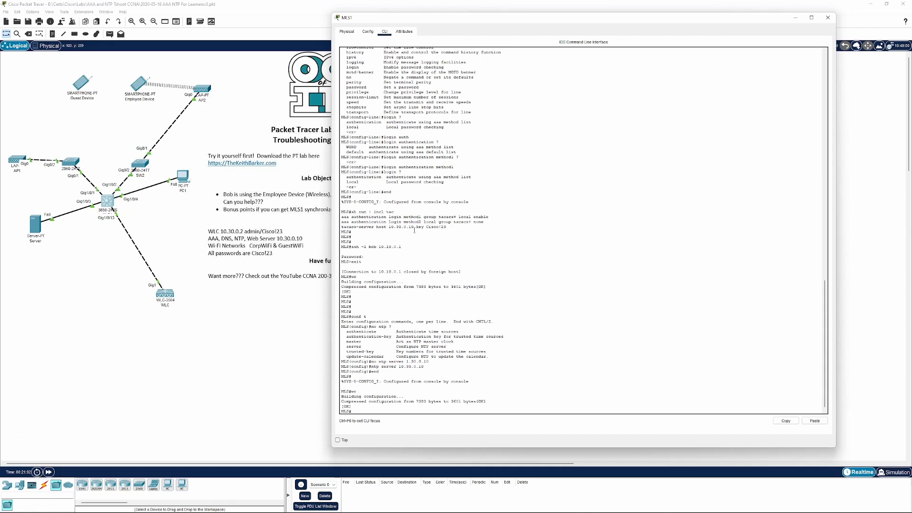
Check MLS1's NTP status and NTP associations
type("sh ?")
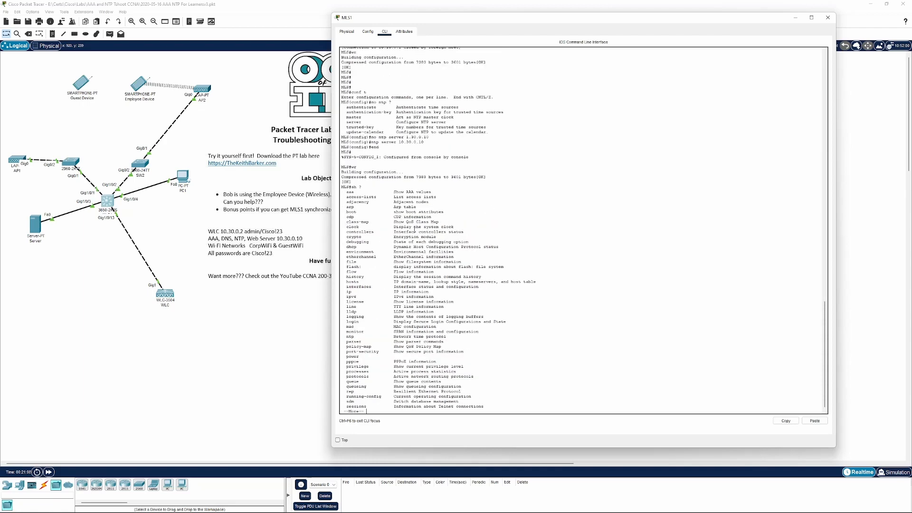
key("space")
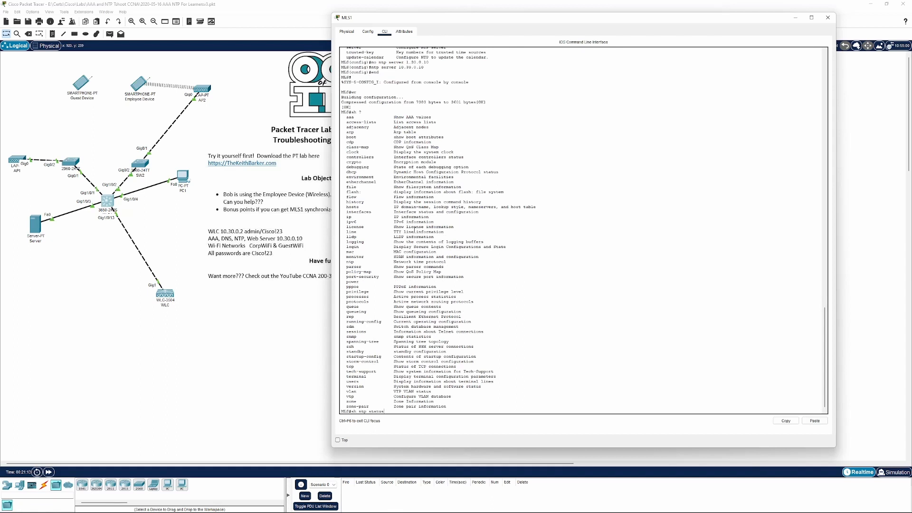
key("BackSpace")
key("BackSpace")
key("BackSpace")
type("?")
type("st")
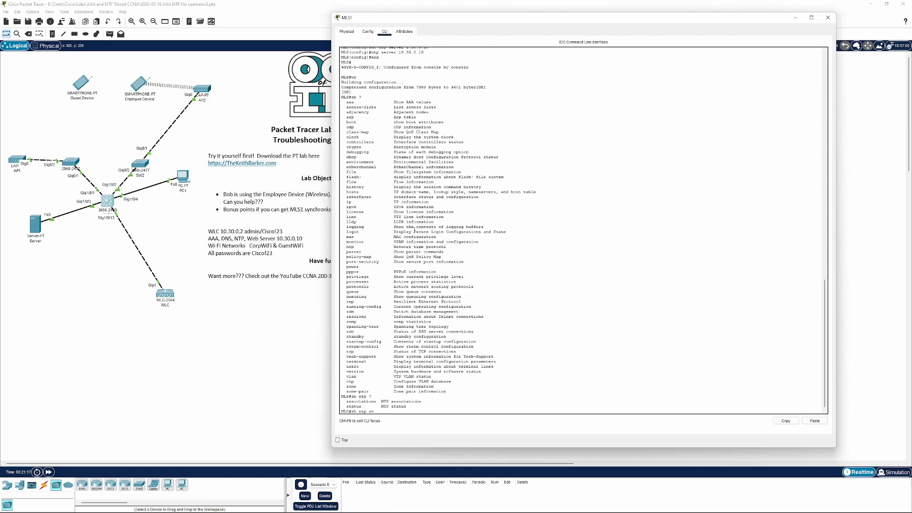
type("atus")
key("Return")
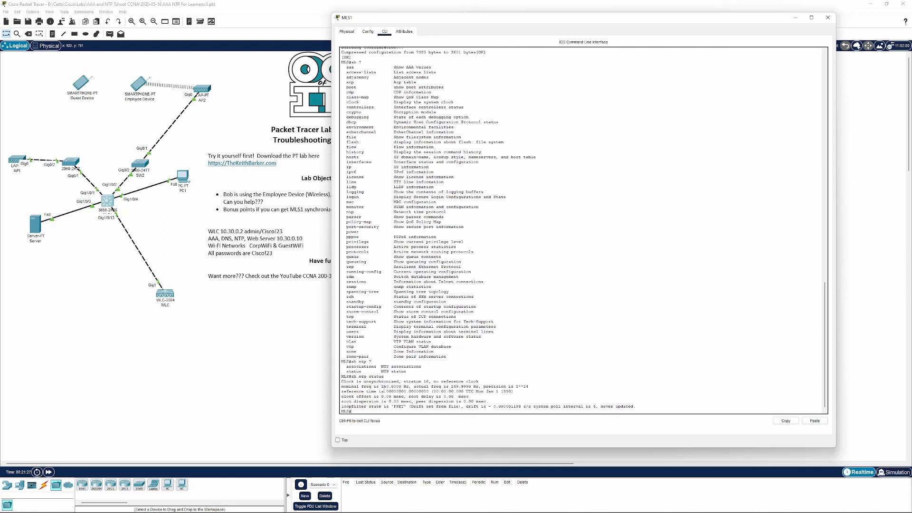
key("Up")
type("assoc")
key("Tab")
key("Return")
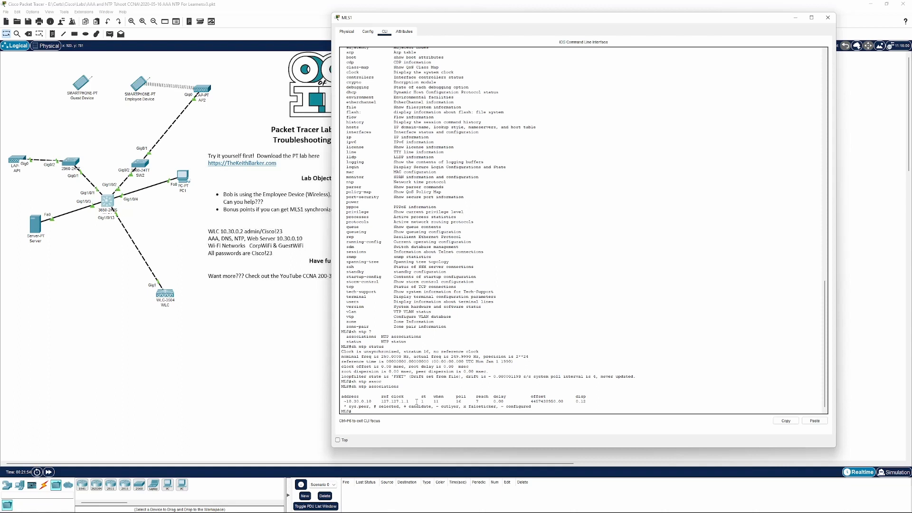
Enable NTP packet debugging on MLS1
type("debug ntp")
key("Return")
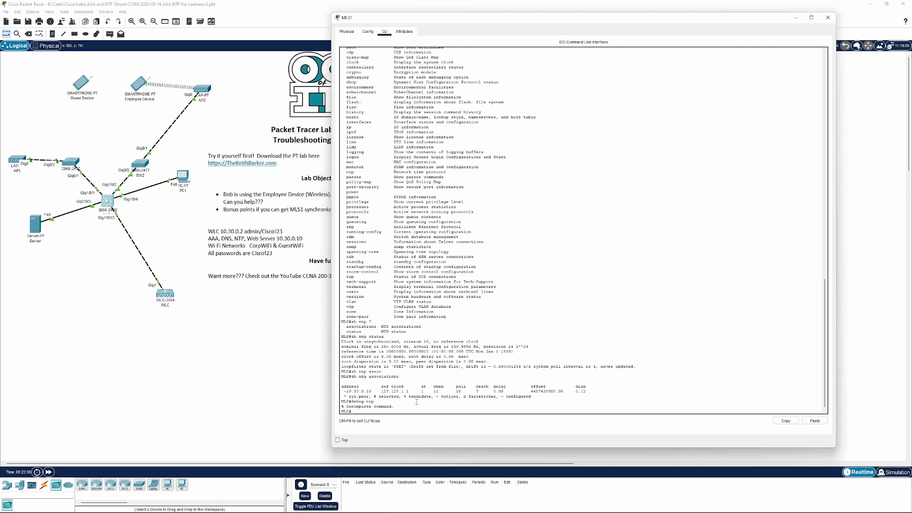
key("Up")
type("?")
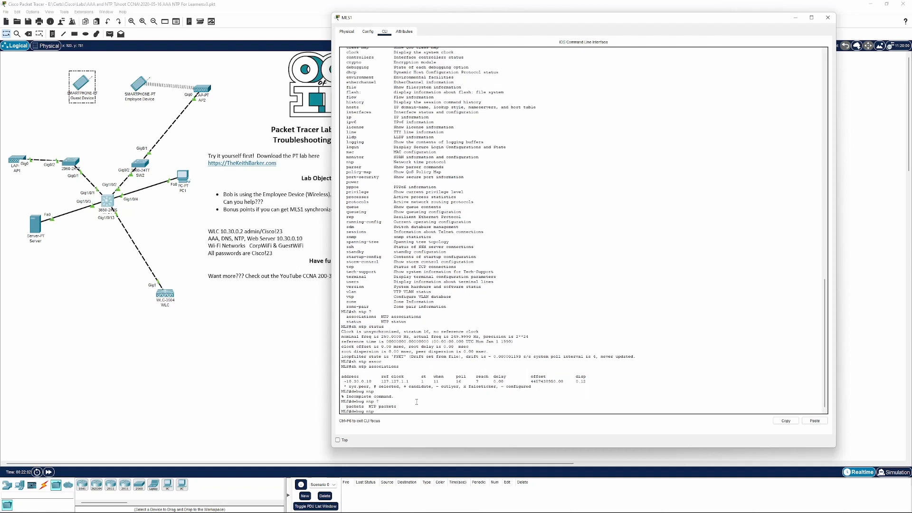
type(" packets")
key("Return")
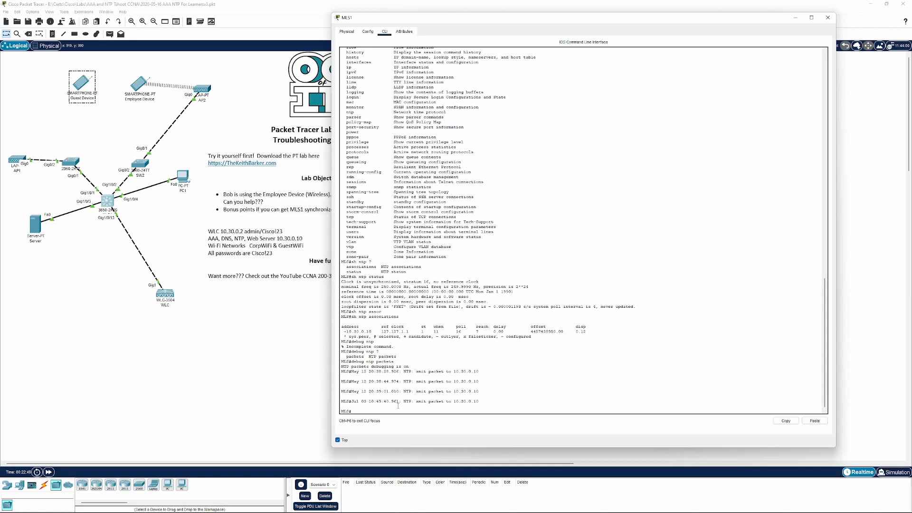
Open the Server's NTP service settings alongside MLS1's CLI to compare their clocks
mouse_move(832, 511)
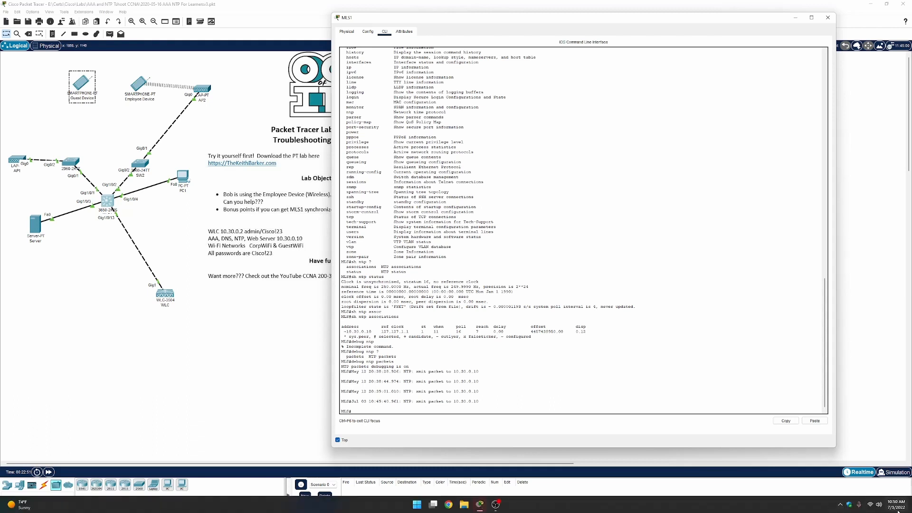
mouse_move(897, 509)
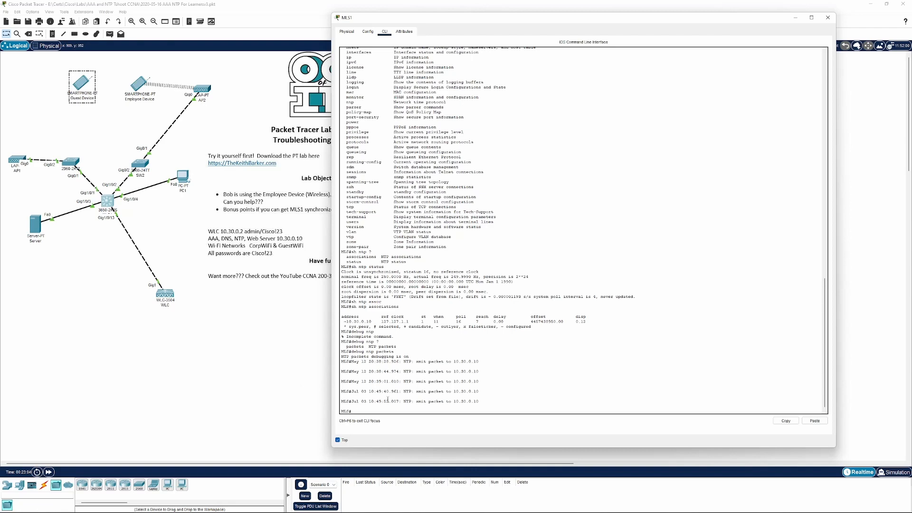
left_click(194, 332)
left_click(41, 233)
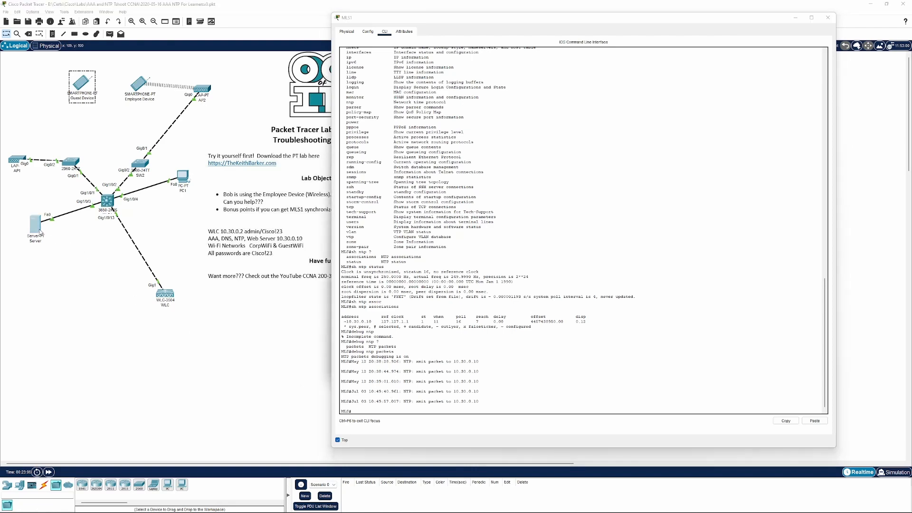
left_click_drag(435, 22, 503, 192)
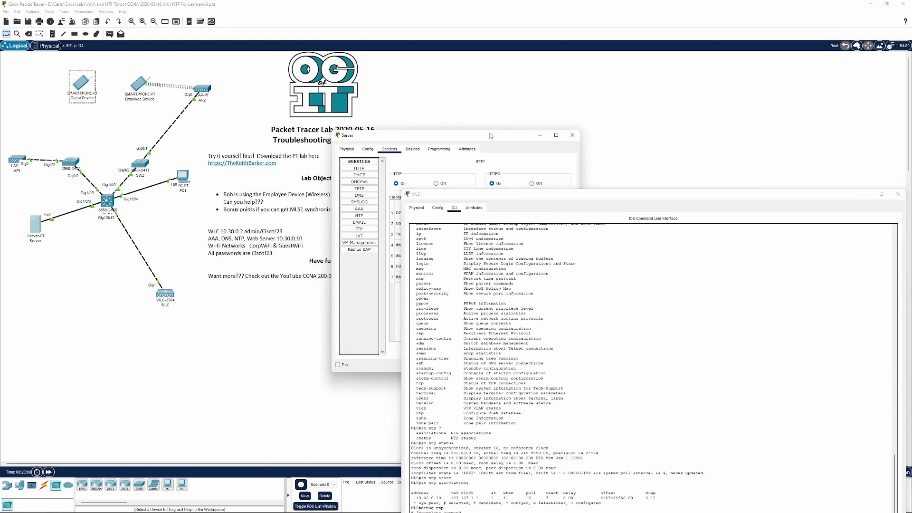
left_click_drag(456, 135, 225, 117)
left_click_drag(557, 192, 511, 57)
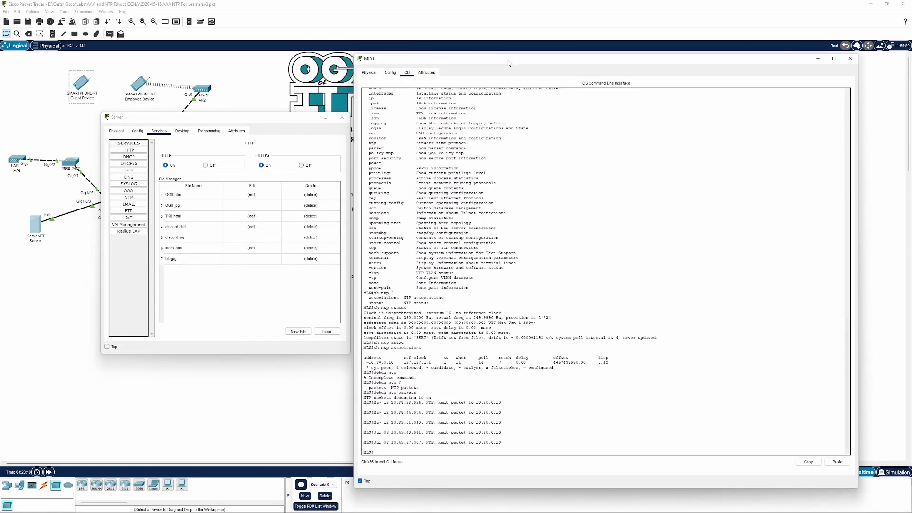
left_click(125, 191)
left_click(124, 198)
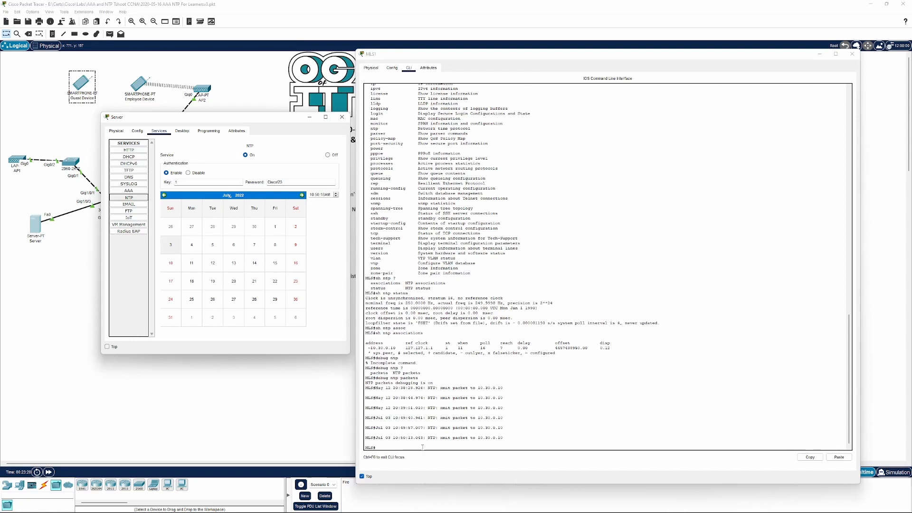
Turn off NTP packet debugging on MLS1 and close the Server window
left_click(382, 447)
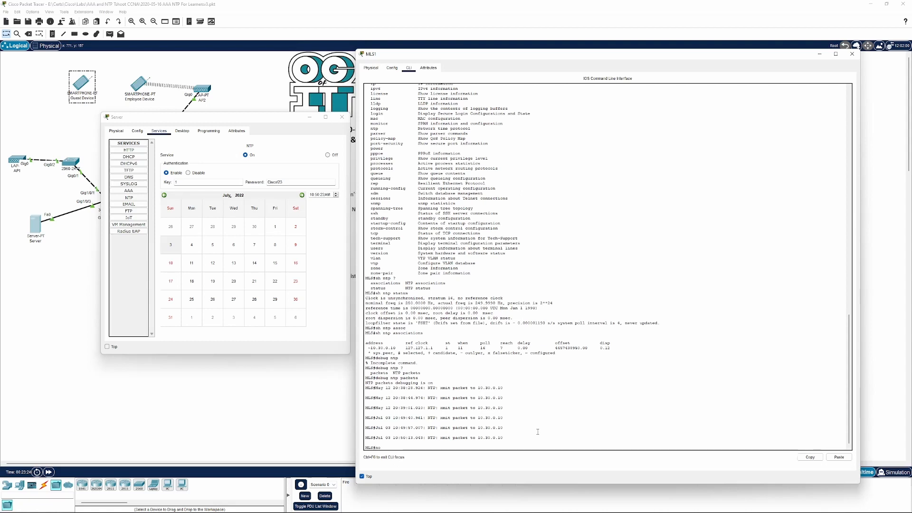
type("no debug ntp")
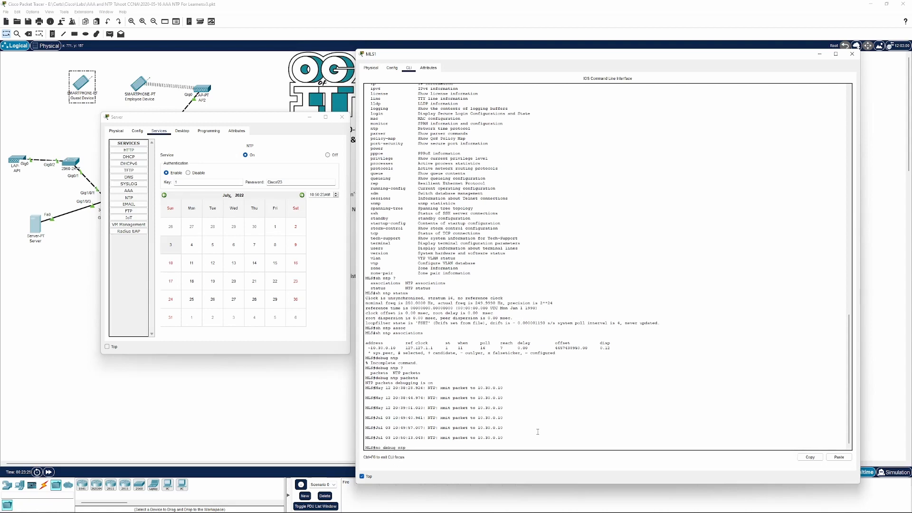
type(" pack")
key("Tab")
key("Return")
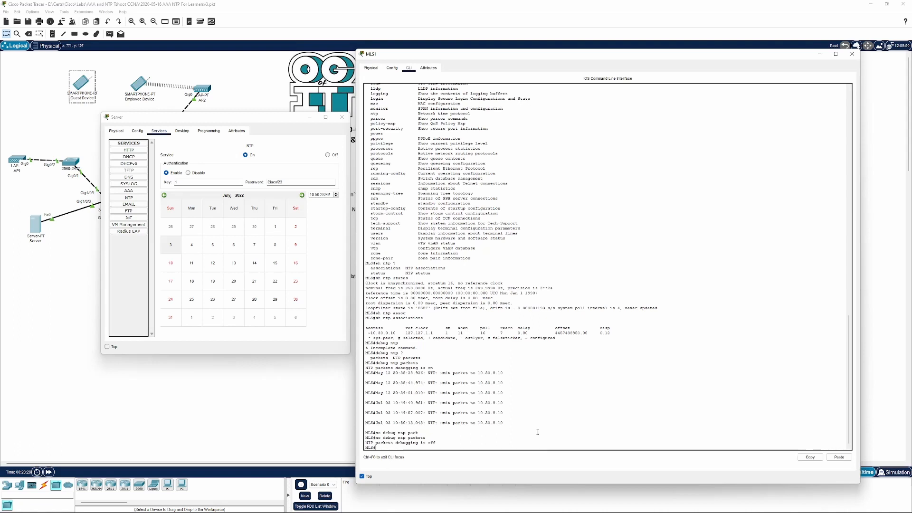
left_click(342, 117)
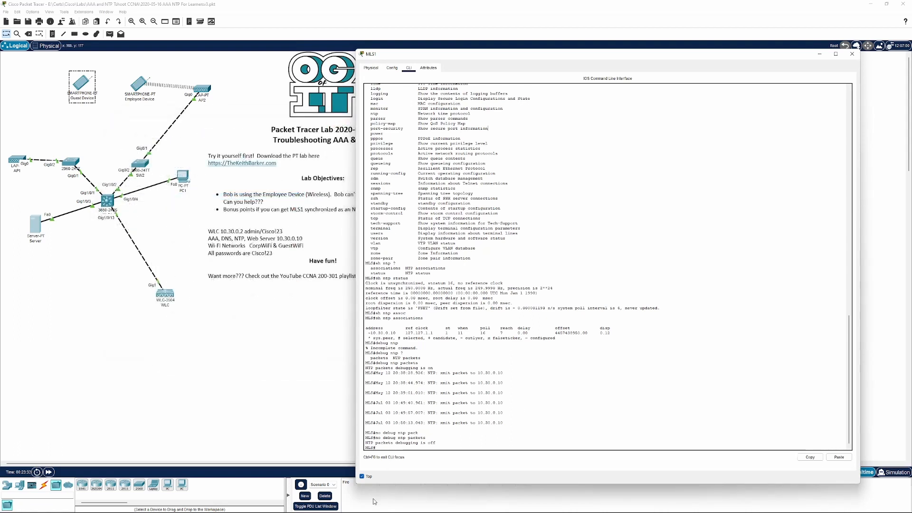
left_click(362, 476)
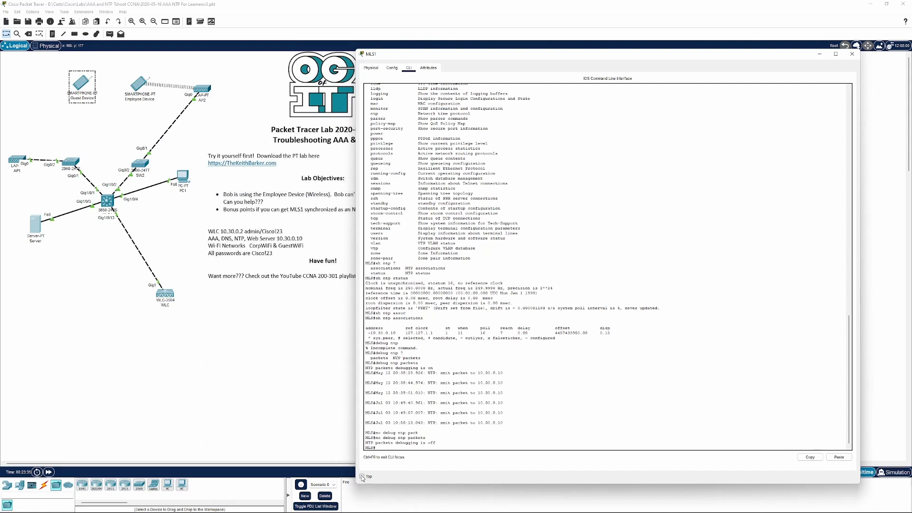
left_click(315, 379)
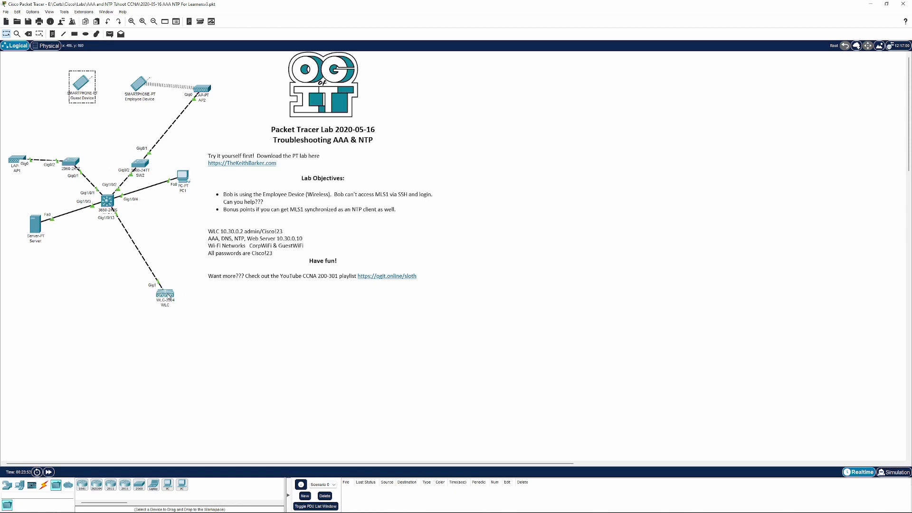
mouse_move(168, 296)
left_click(109, 205)
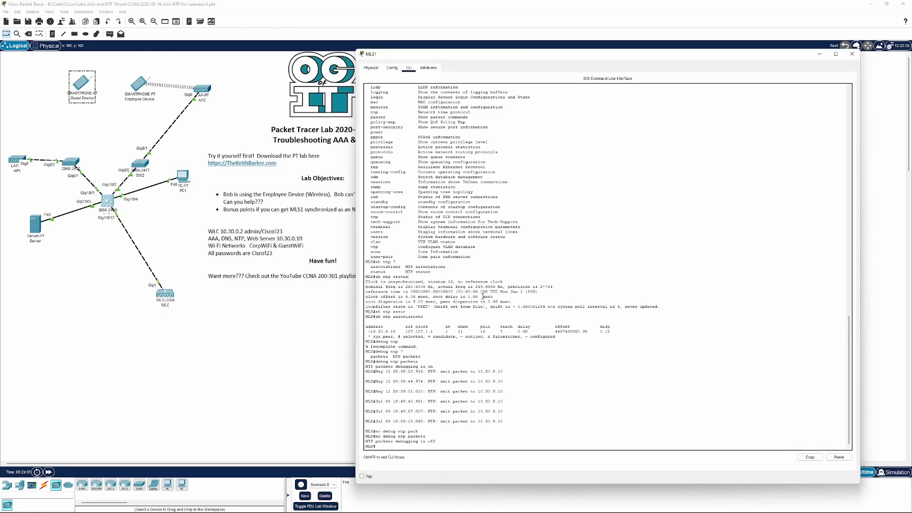
key("Return")
key("Return")
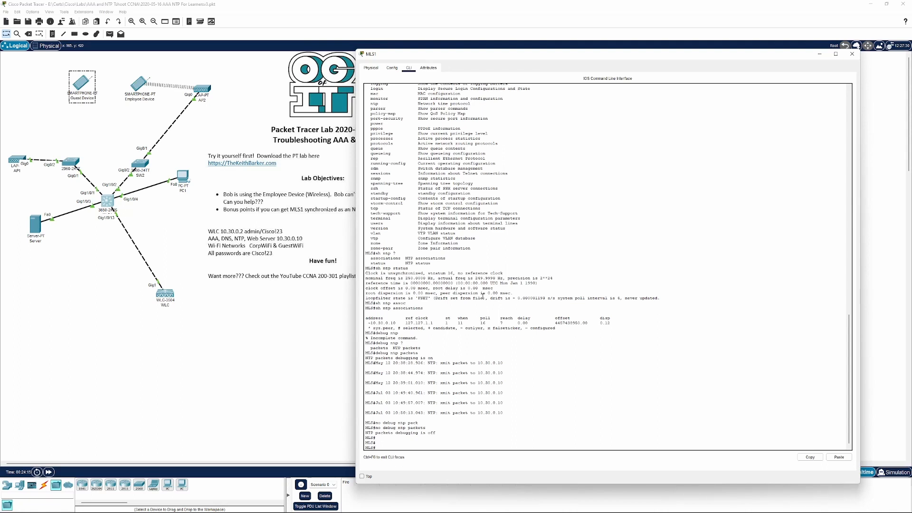
From the Employee Device command prompt, SSH to 10.30.0.1 as bob with his password, exit the session, and close the device
left_click(136, 85)
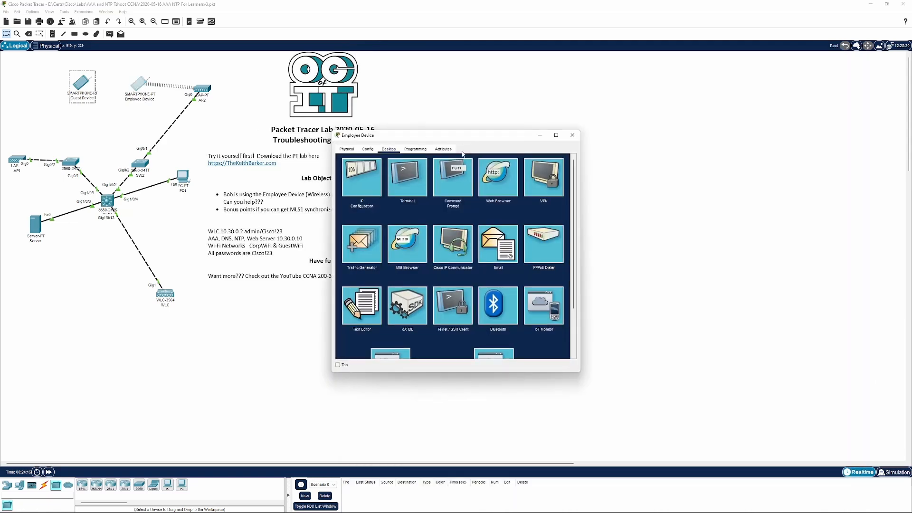
left_click(450, 176)
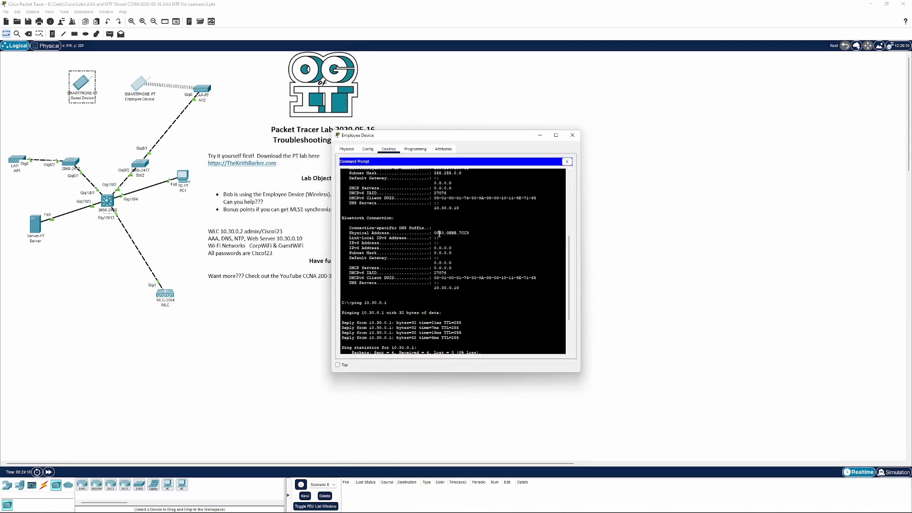
scroll(439, 234, "down", 5)
key("Up")
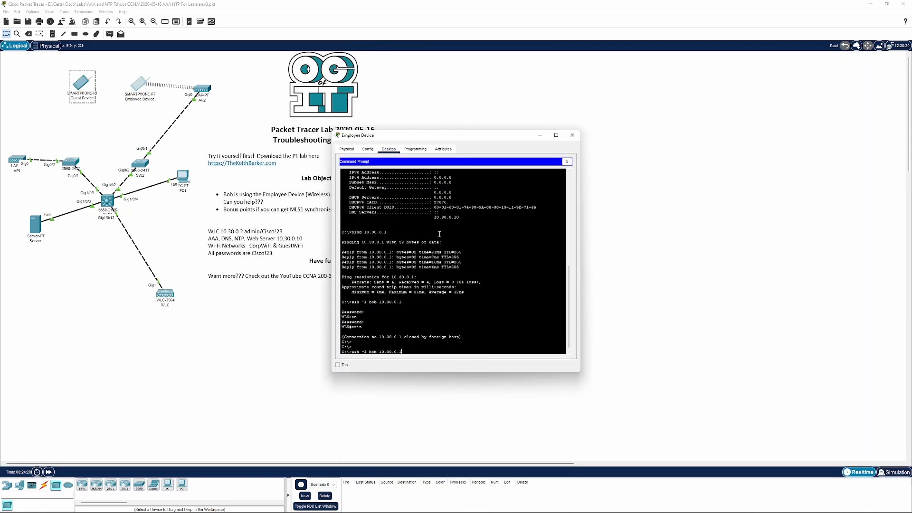
key("Return")
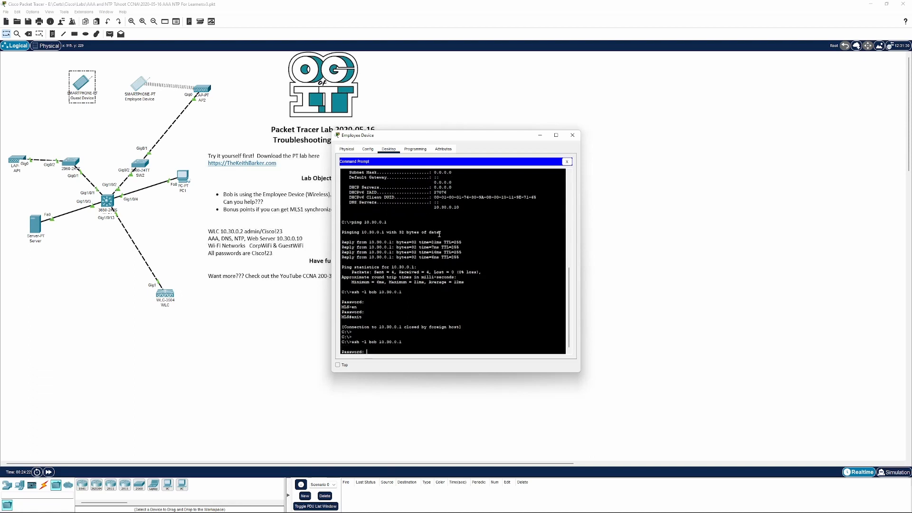
key("Return")
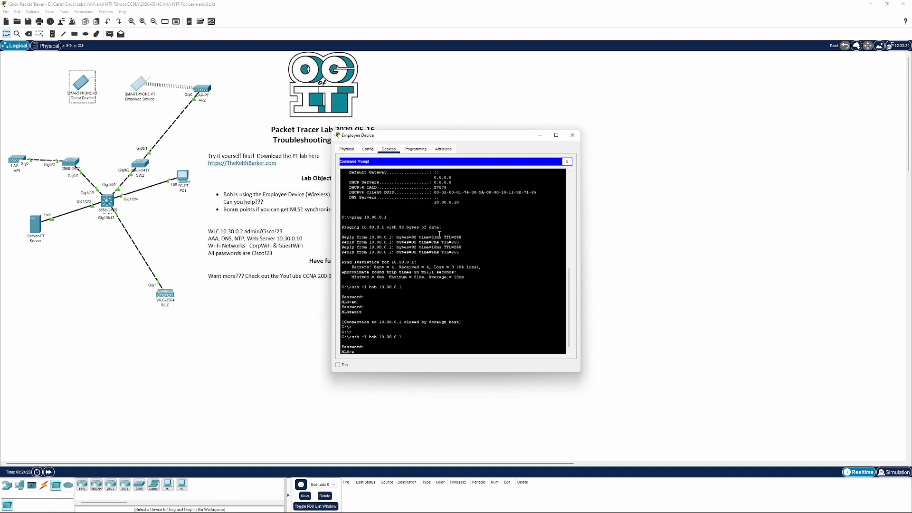
type("end")
key("Return")
type("e")
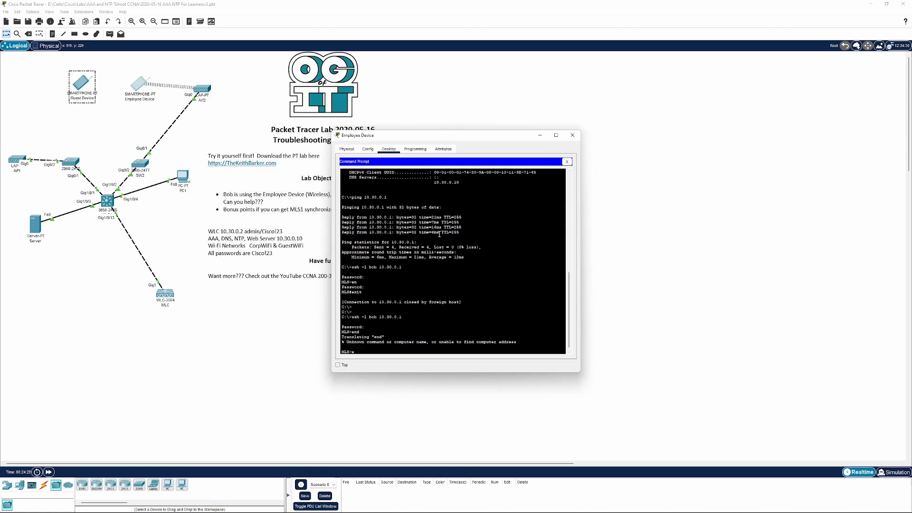
type("xit")
key("Return")
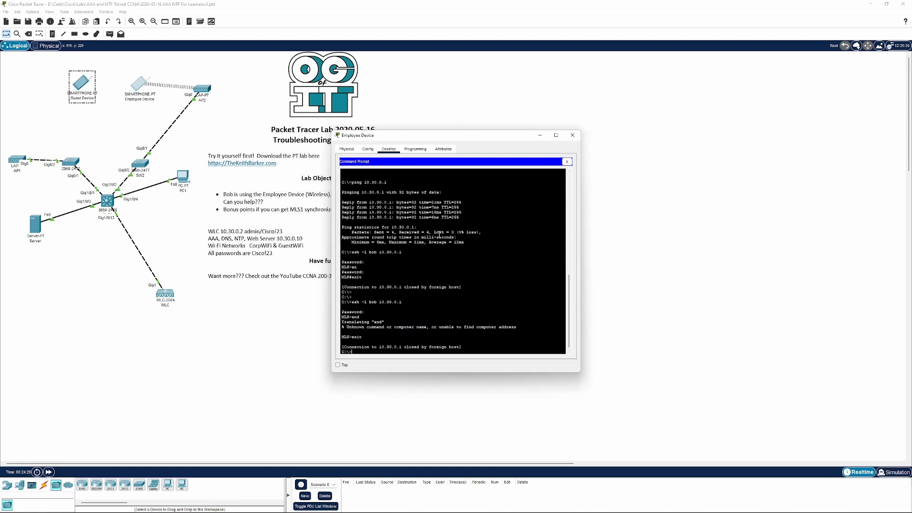
left_click(572, 135)
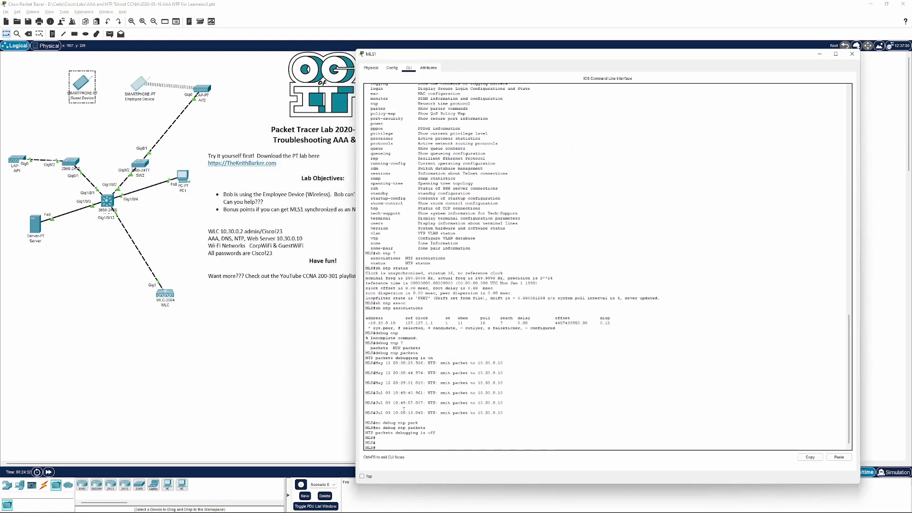
Check MLS1's NTP status again and close its CLI window
type("debug ntp")
key("Up")
key("Up")
key("Up")
key("Up")
key("Up")
key("Up")
key("Up")
key("Return")
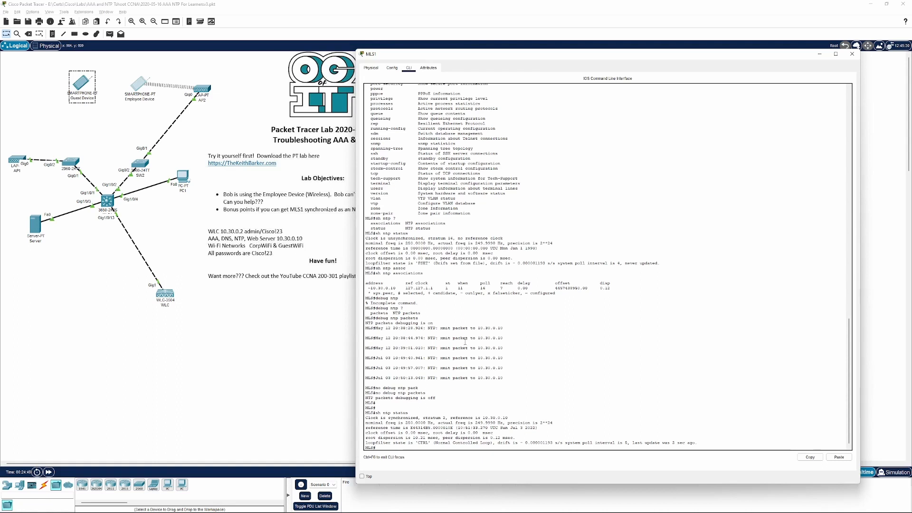
left_click(853, 56)
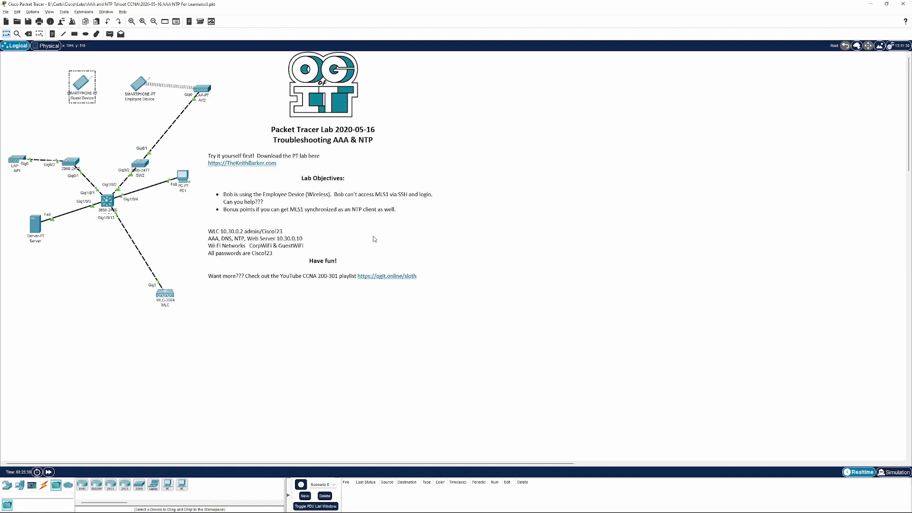
left_click(496, 505)
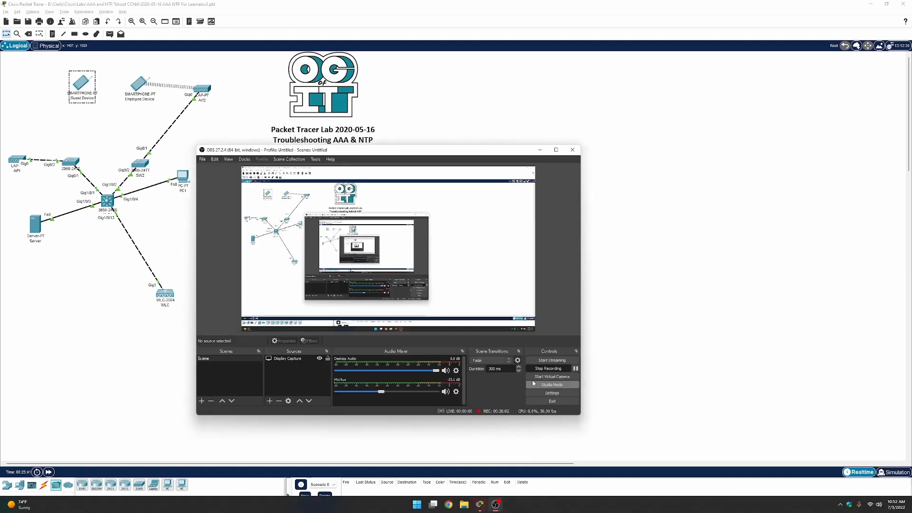